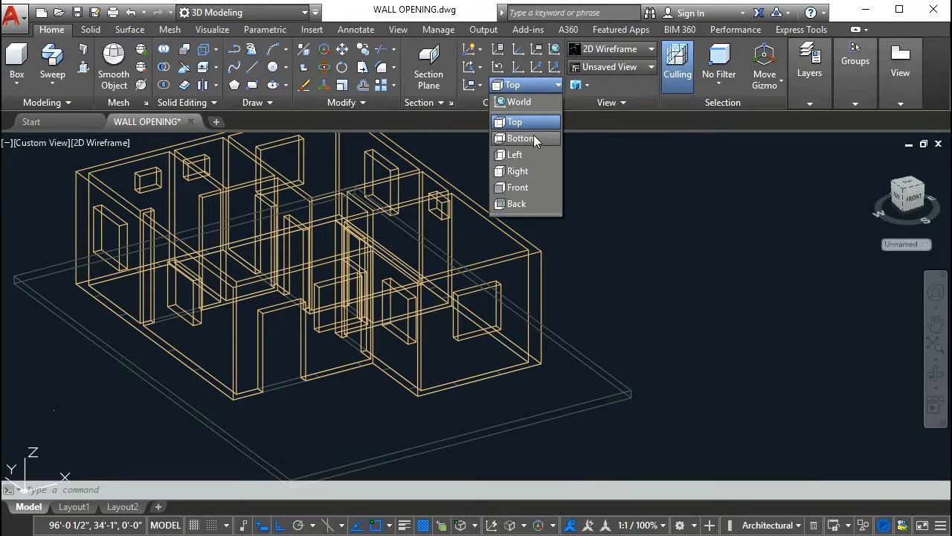
Align the UCS to Front and draw a rectangle corner to corner over the window opening in the projecting front wall
left_click(525, 188)
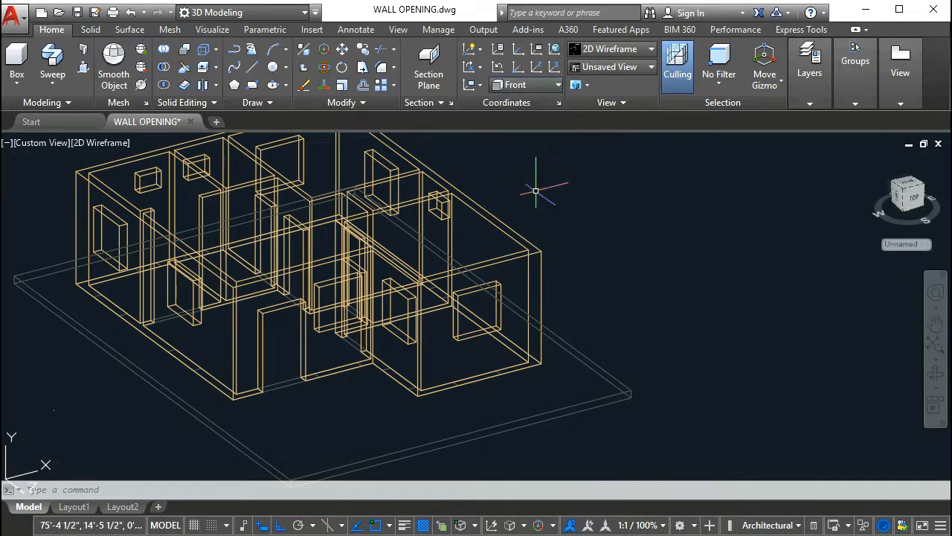
scroll(507, 333, "up", 2)
key("Escape")
key("Escape")
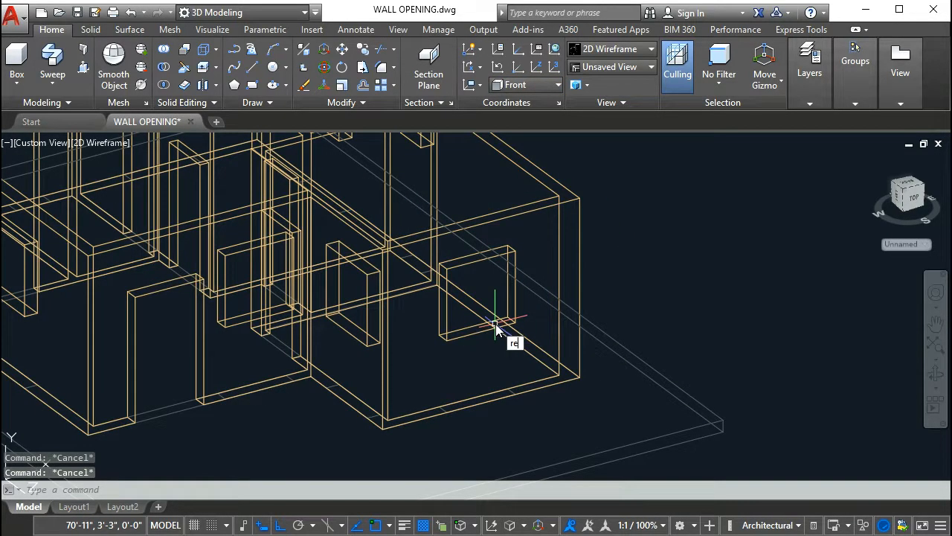
type("REC")
left_click(564, 357)
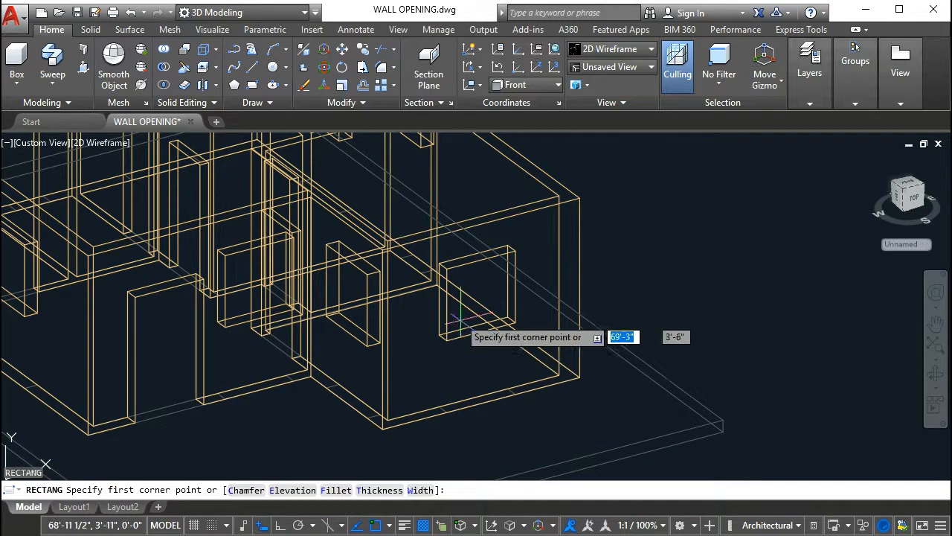
left_click(446, 267)
left_click(514, 323)
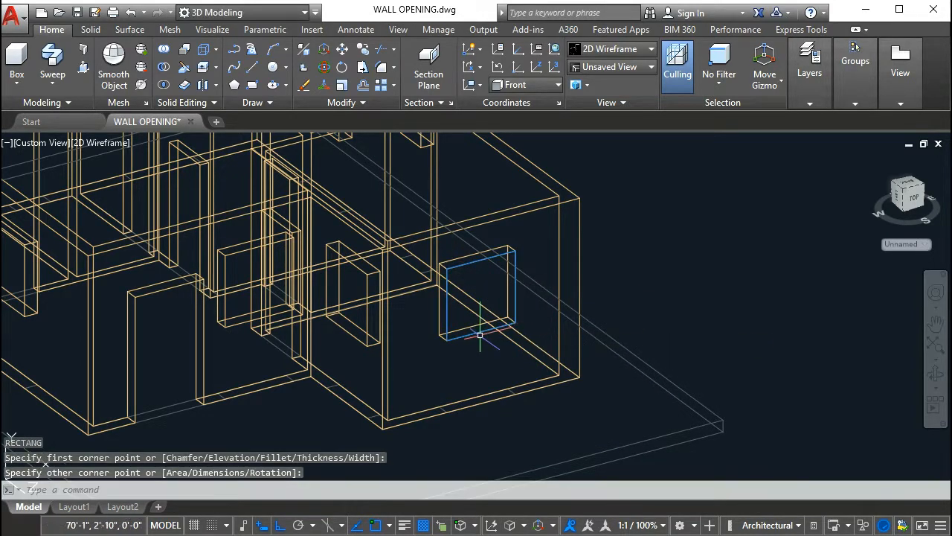
key("Escape")
Move the window rectangle straight out along the Z axis to a clear spot in front of the building
type("m")
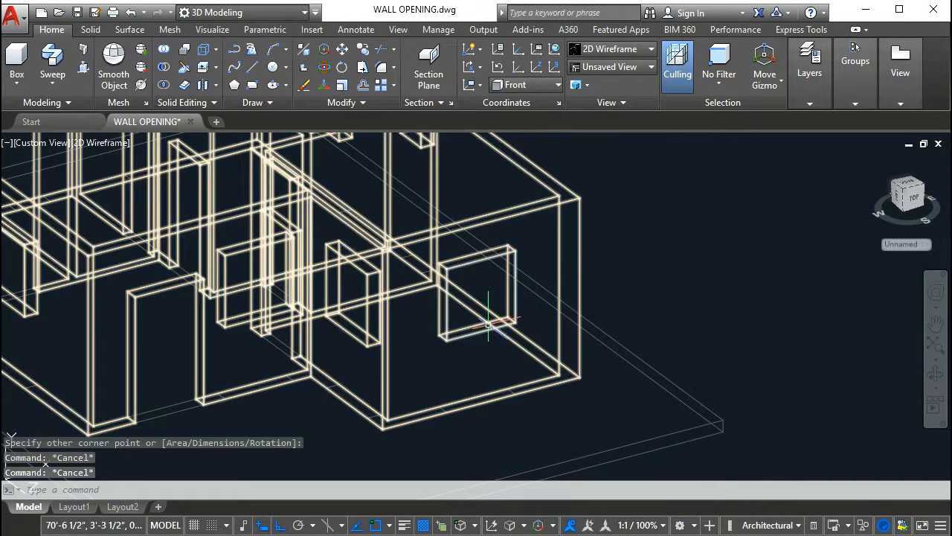
key("Return")
left_click(489, 329)
key("Return")
left_click(489, 329)
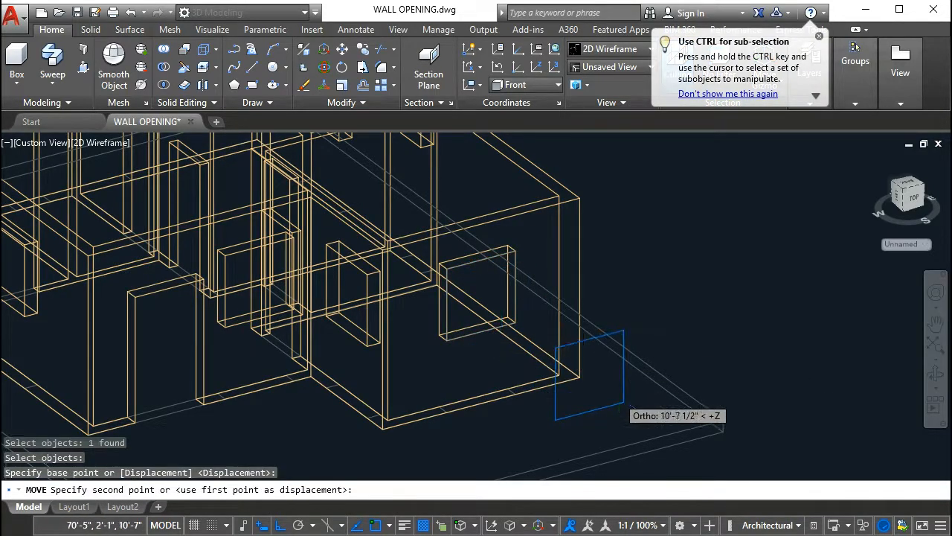
scroll(551, 327, "down", 3)
key("Escape")
key("Escape")
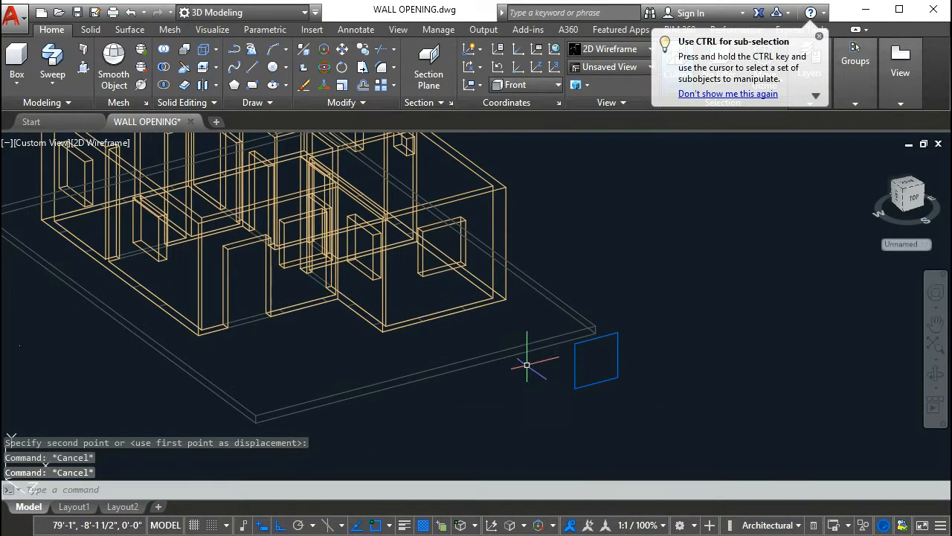
Make Defpoints the current layer and close the layer and object property palettes
type("ch")
key("Return")
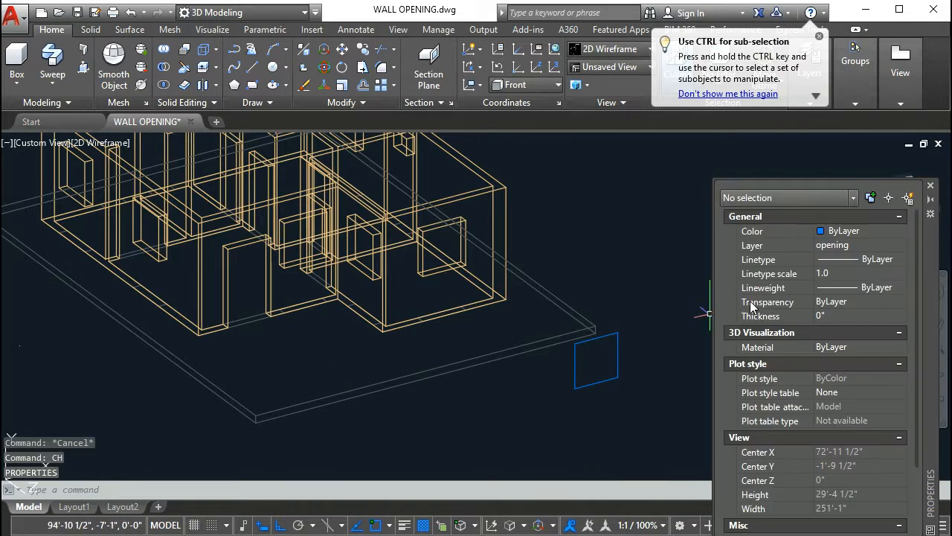
key("Escape")
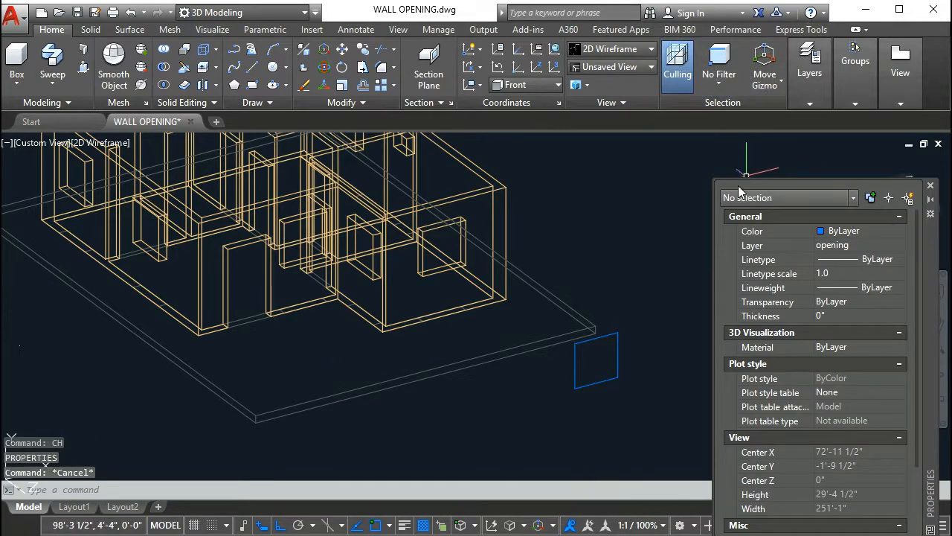
type("la")
key("Return")
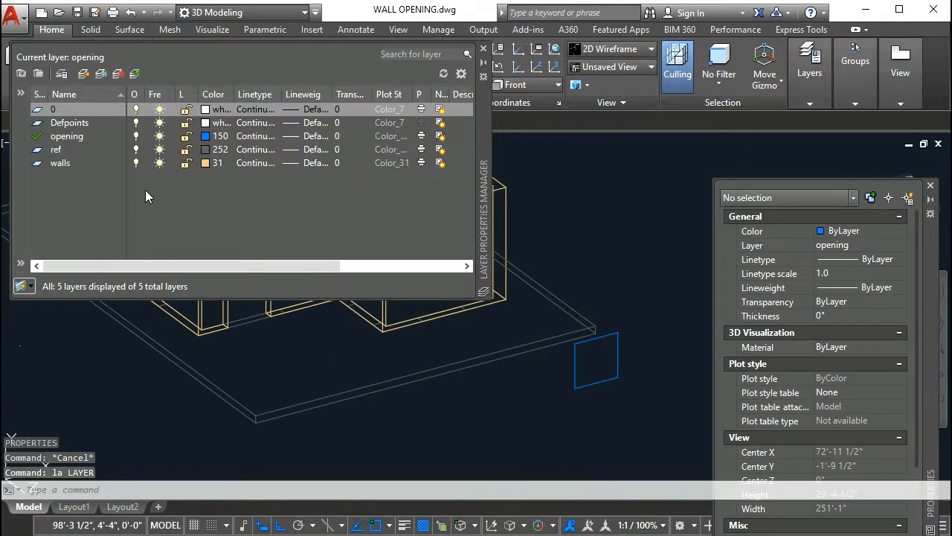
left_click(41, 125)
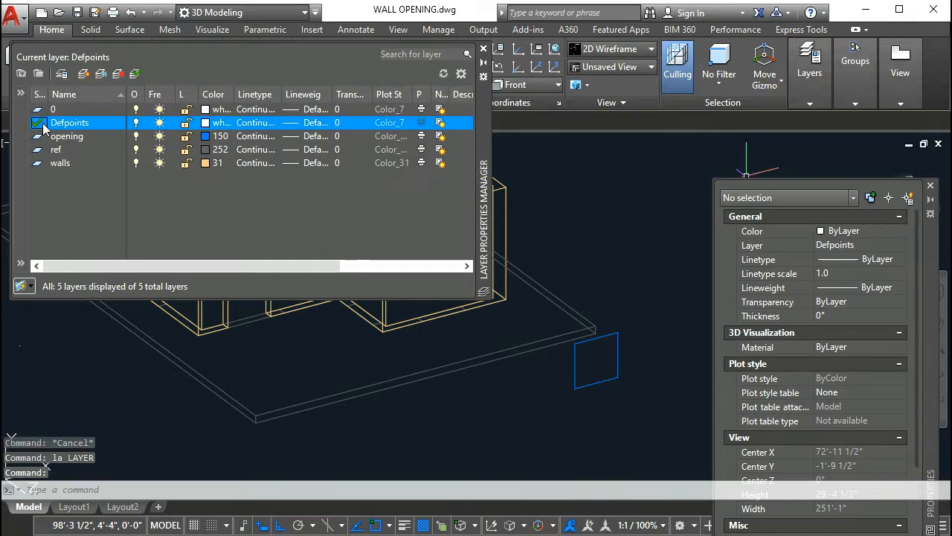
left_click(483, 49)
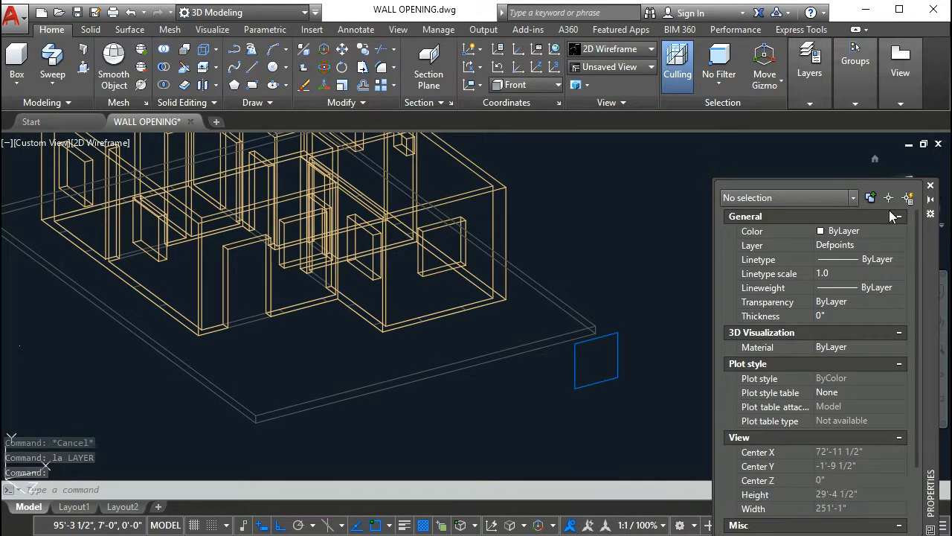
left_click(930, 185)
Offset the moved window rectangle 2 inches to the inside
scroll(598, 353, "up", 4)
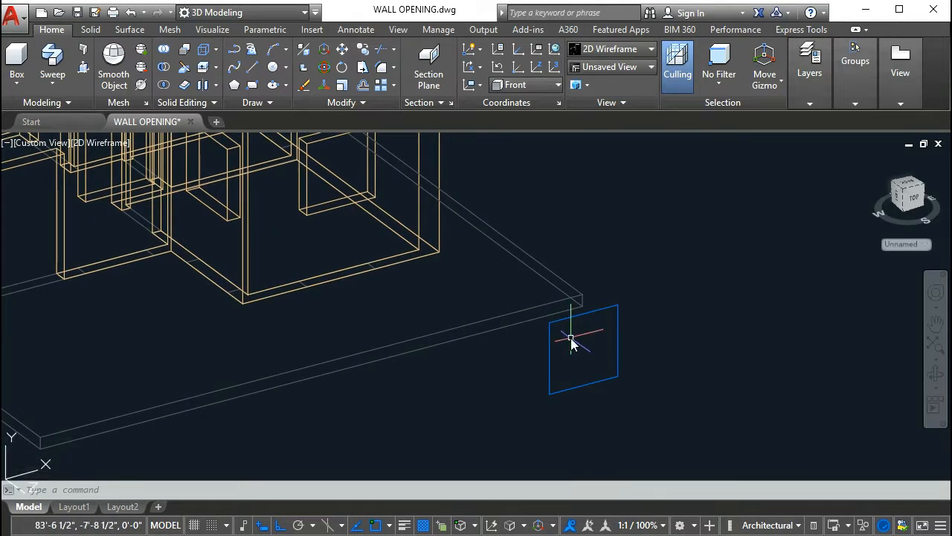
key("Return")
key("Escape")
scroll(562, 327, "up", 3)
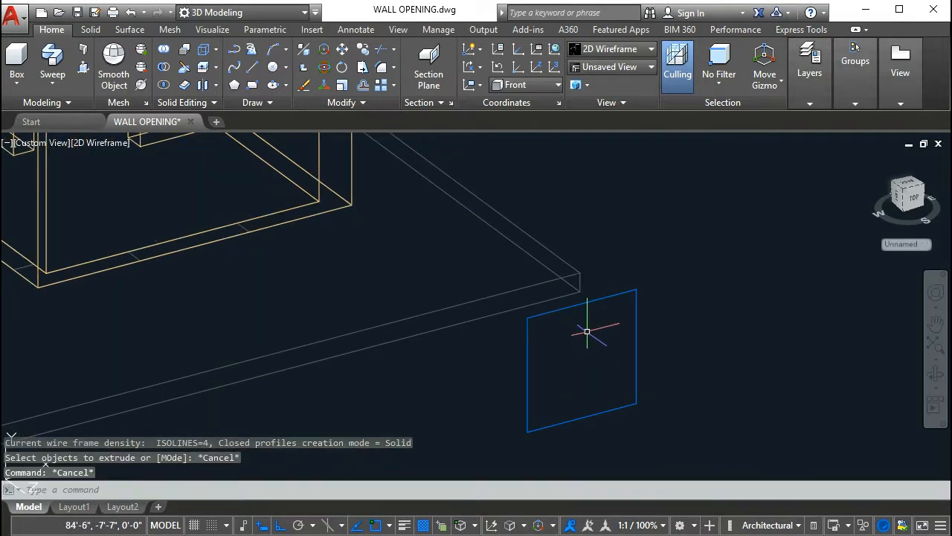
type("o")
key("Return")
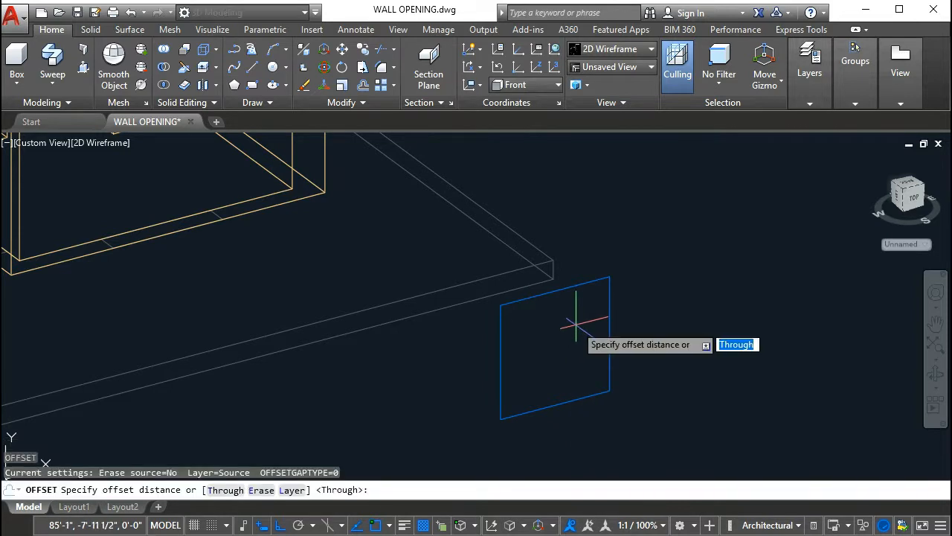
type("2")
key("Return")
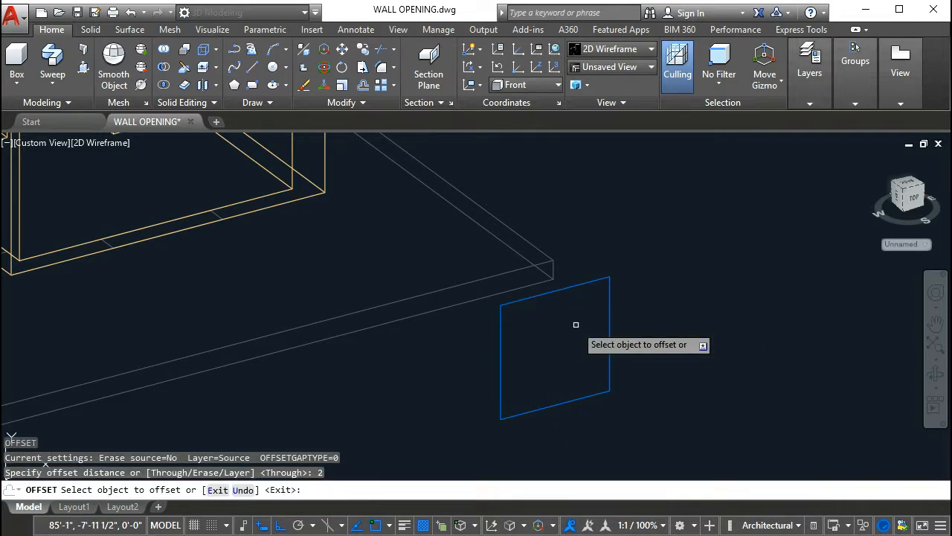
left_click(609, 330)
left_click(568, 345)
scroll(549, 335, "up", 3)
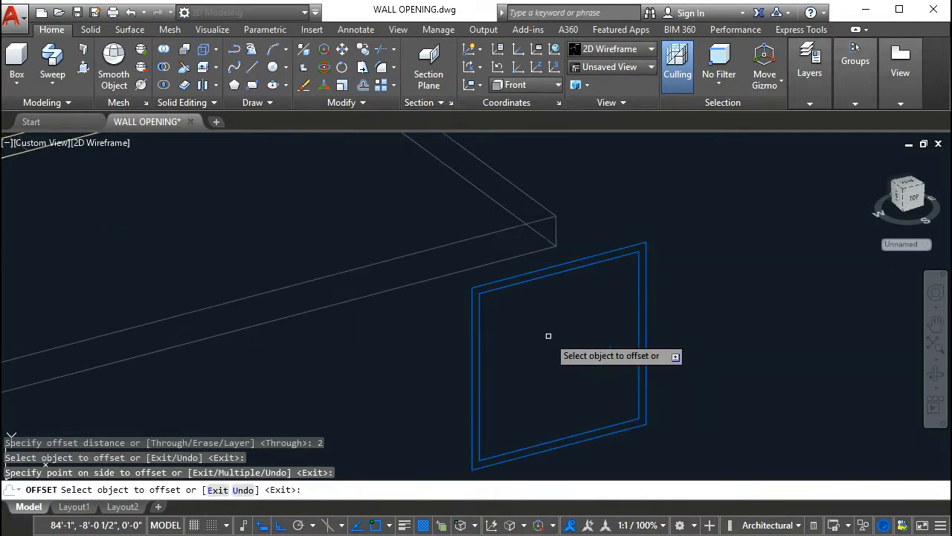
key("Escape")
Draw a horizontal line about 3'-8" long across the upper part of the inner rectangle, from side to side
type("l")
key("Return")
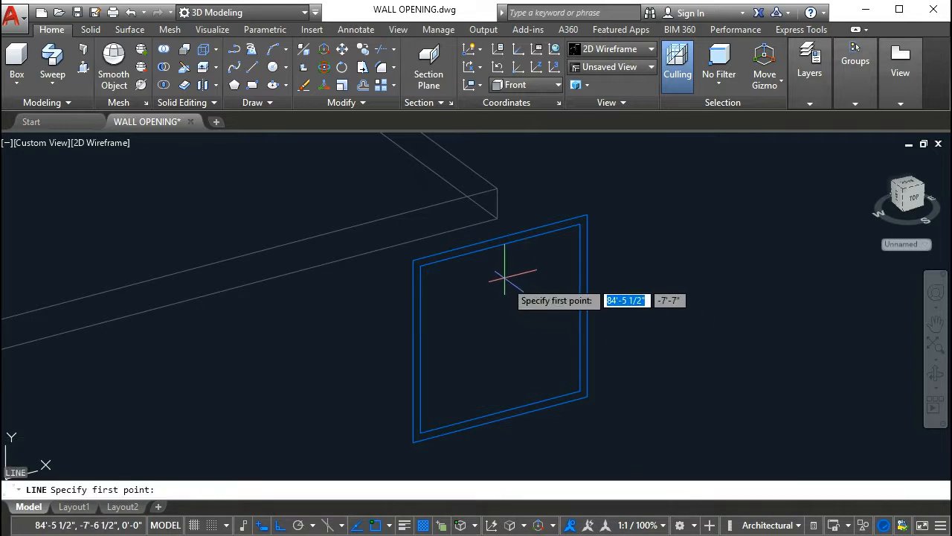
left_click(421, 302)
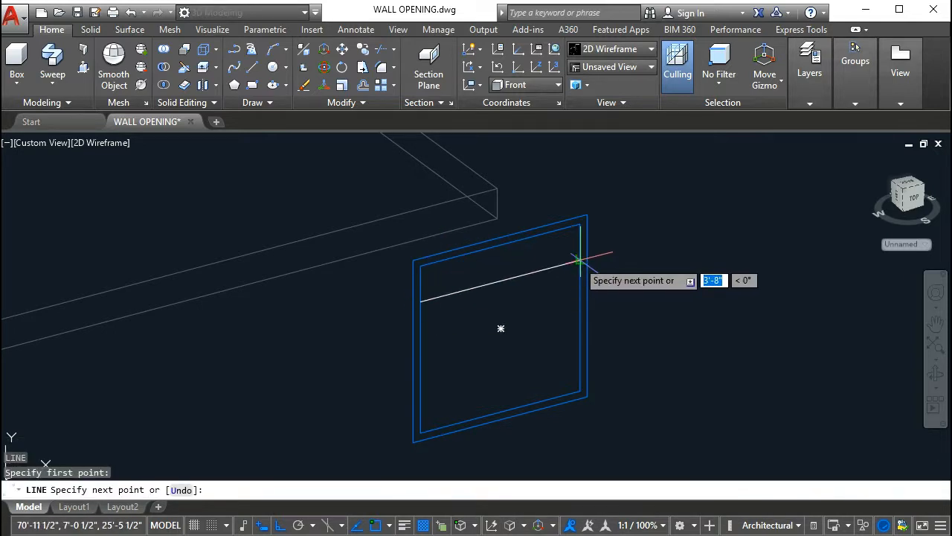
left_click(580, 261)
key("Escape")
Divide the horizontal line into 3 equal segments
type("d")
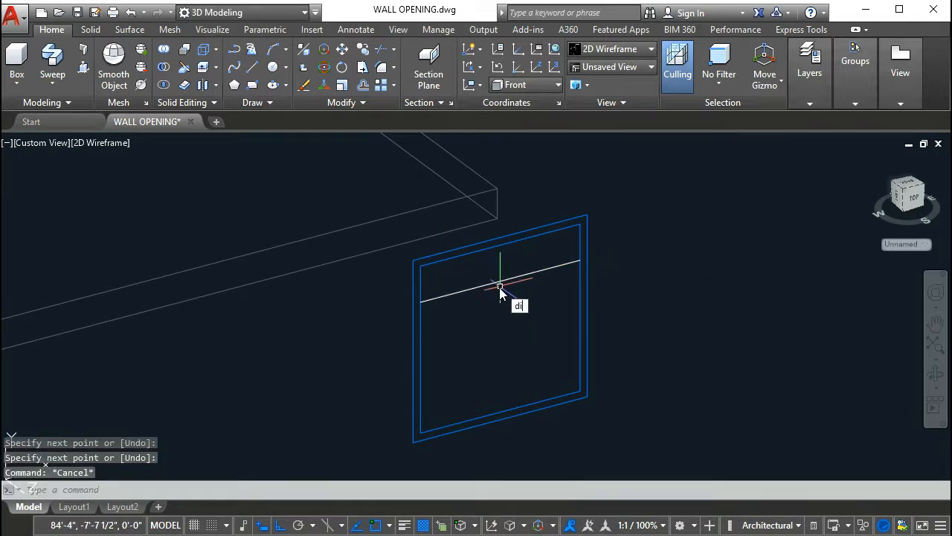
type("iv")
key("Return")
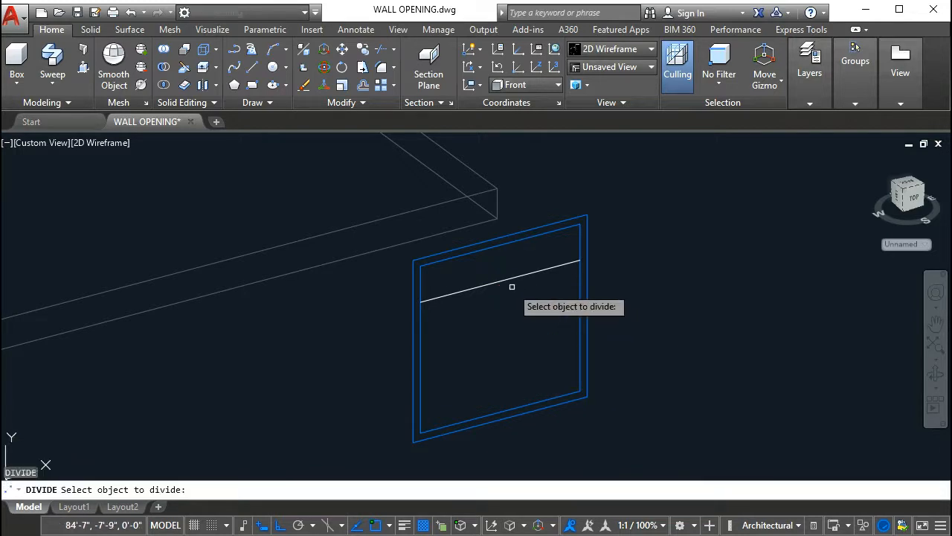
left_click(509, 280)
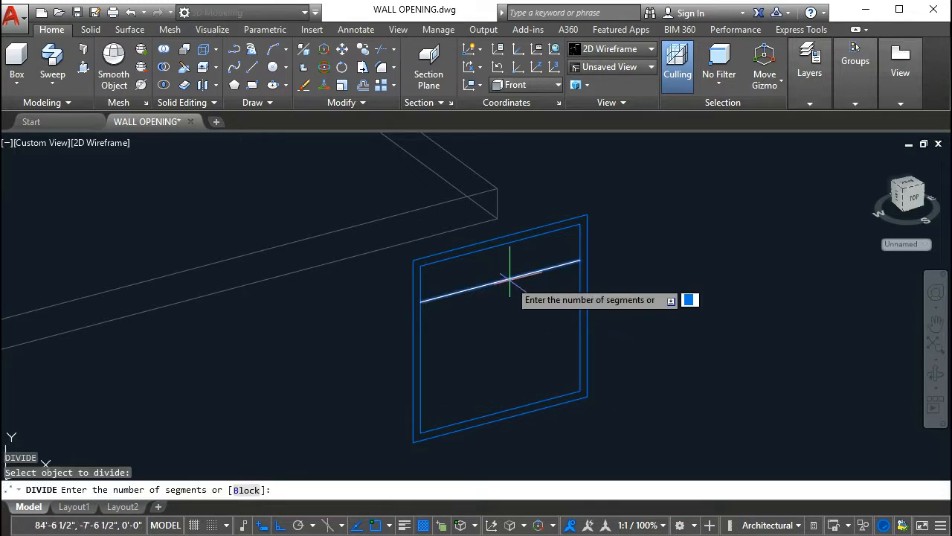
key("Return")
key("Return")
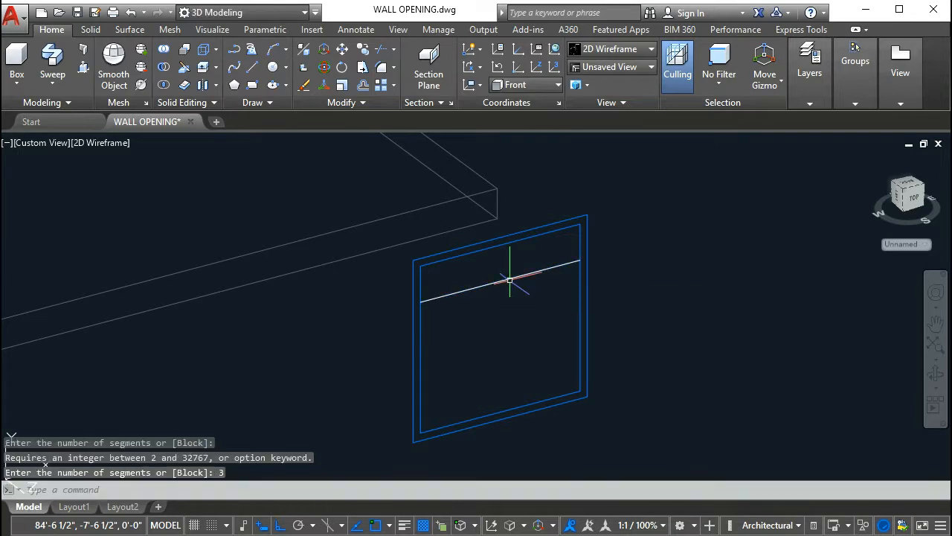
key("Escape")
Draw two short vertical lines downward from the division points of the horizontal line
type("L")
key("Return")
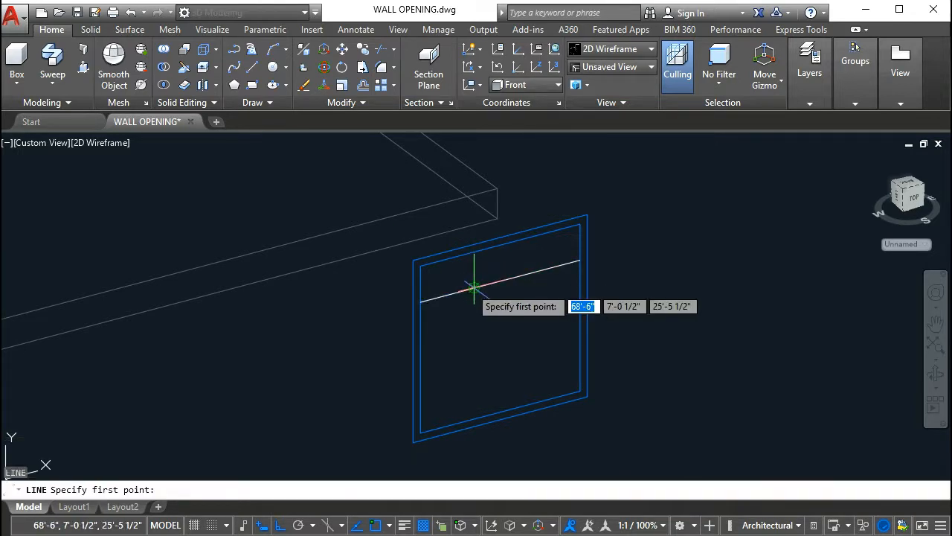
left_click(473, 289)
left_click(473, 331)
key("Return")
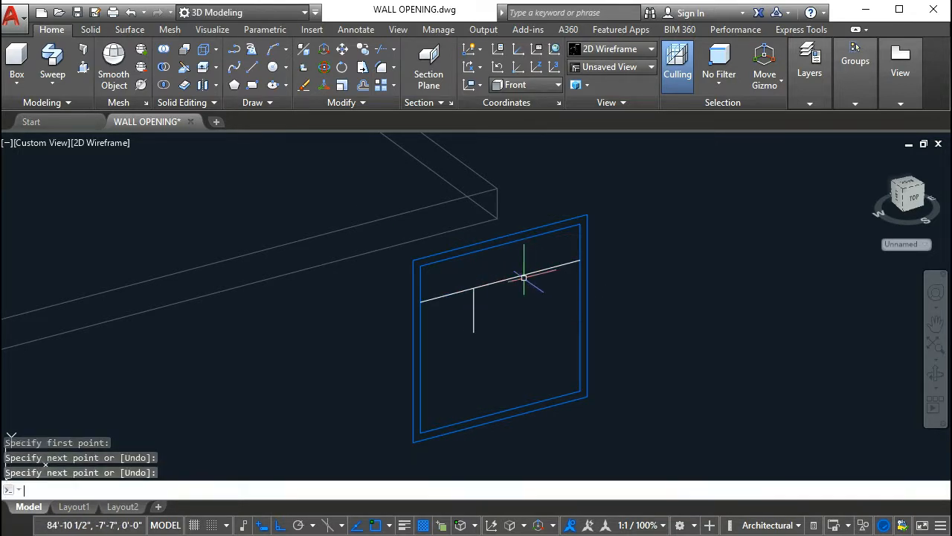
key("Return")
left_click(527, 275)
left_click(527, 321)
key("Return")
Erase the horizontal line across the inner rectangle
type("e")
key("Return")
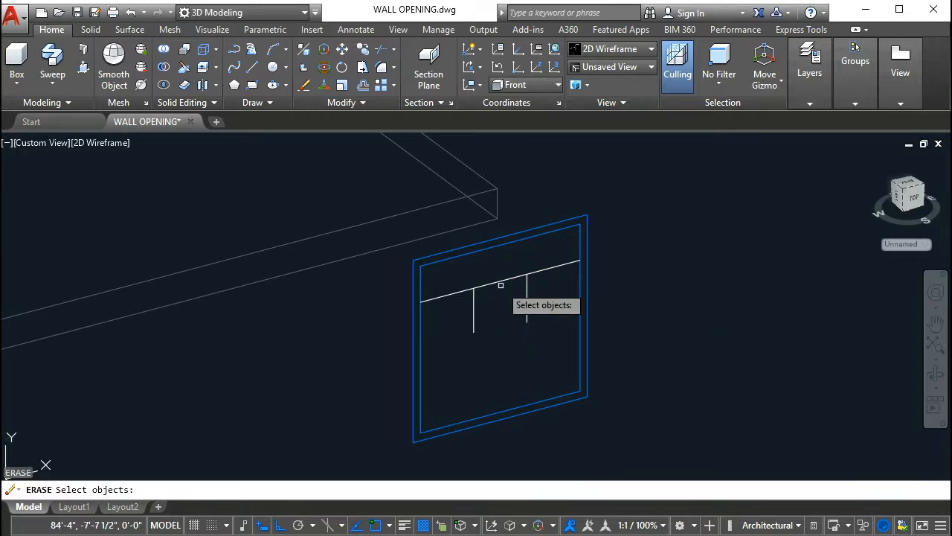
left_click(500, 282)
key("Escape")
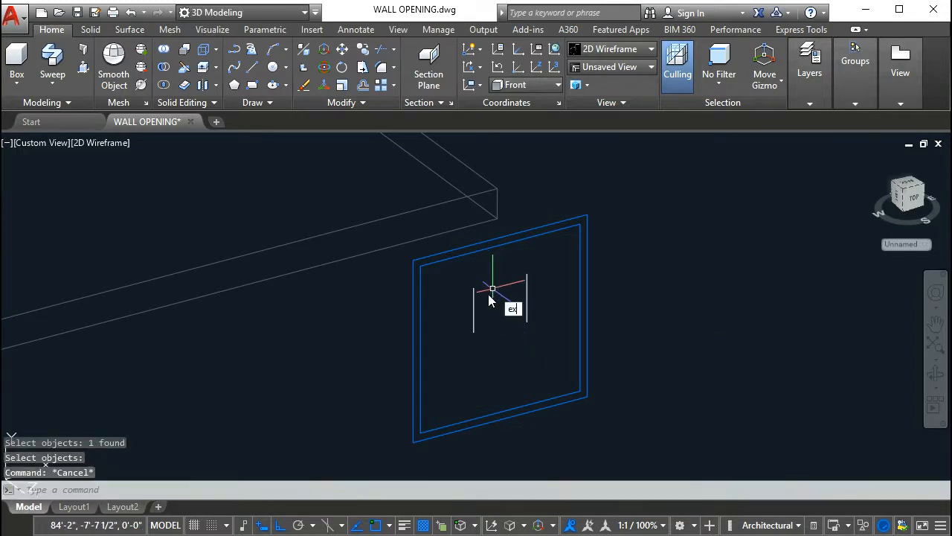
Extend both vertical lines up and down to the top and bottom edges of the inner rectangle
type("ex")
key("Return")
key("Return")
left_click(472, 292)
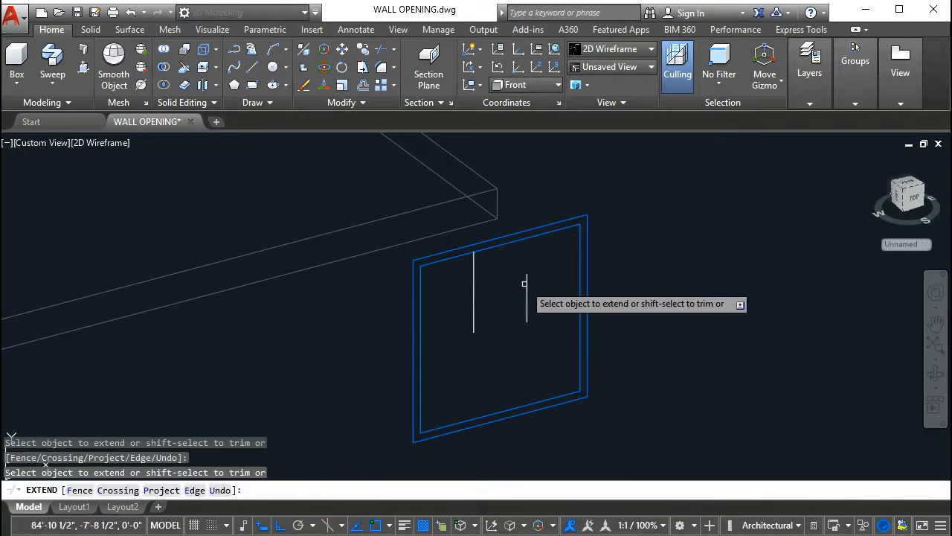
left_click(474, 314)
left_click(526, 309)
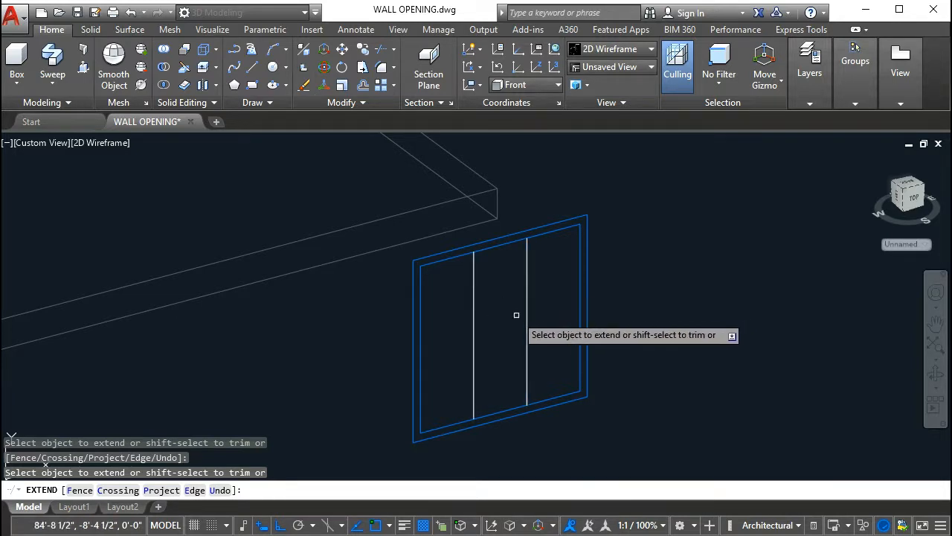
key("Escape")
key("Escape")
key("Escape")
Draw a rectangle over the first panel, from the inner frame's upper-left corner to the foot of the first vertical divider
scroll(479, 319, "up", 2)
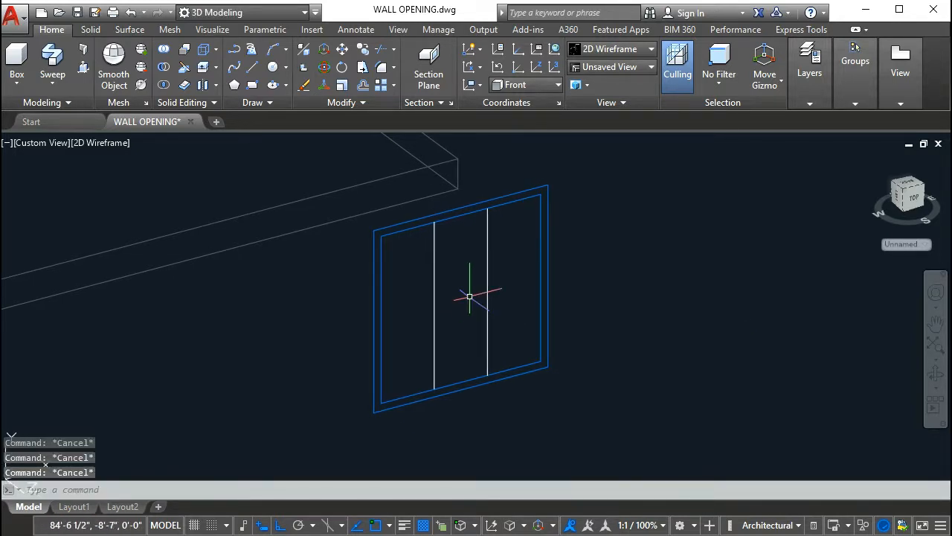
scroll(461, 293, "up", 2)
middle_click_drag(461, 294, 510, 287)
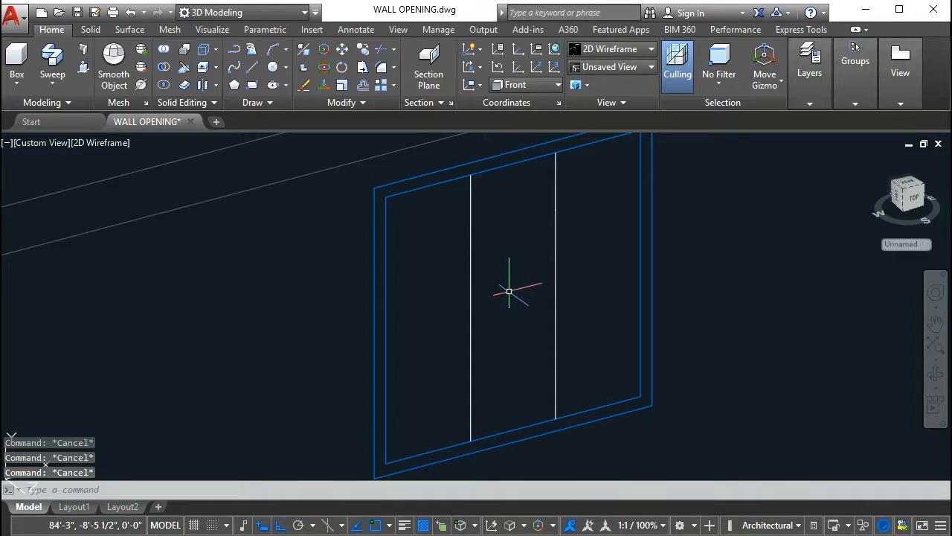
type("Re")
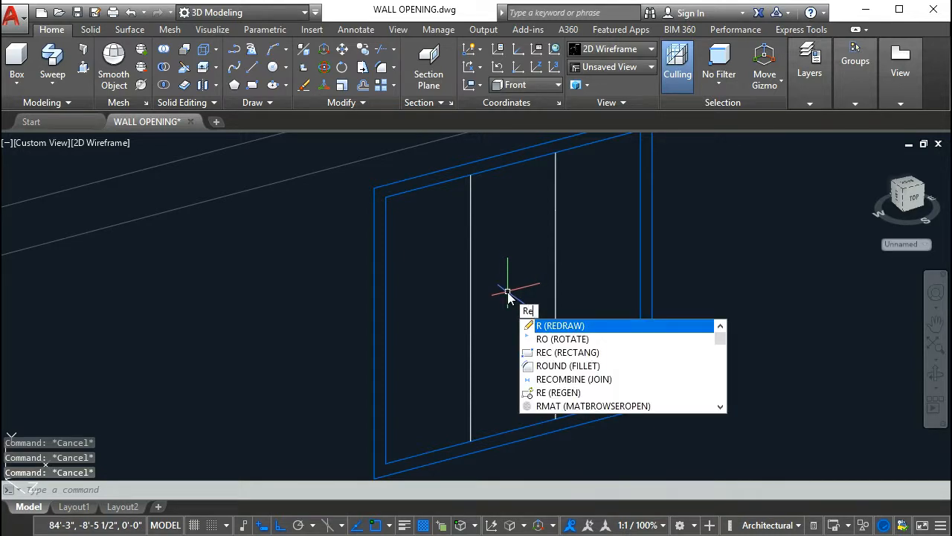
type("c")
key("Return")
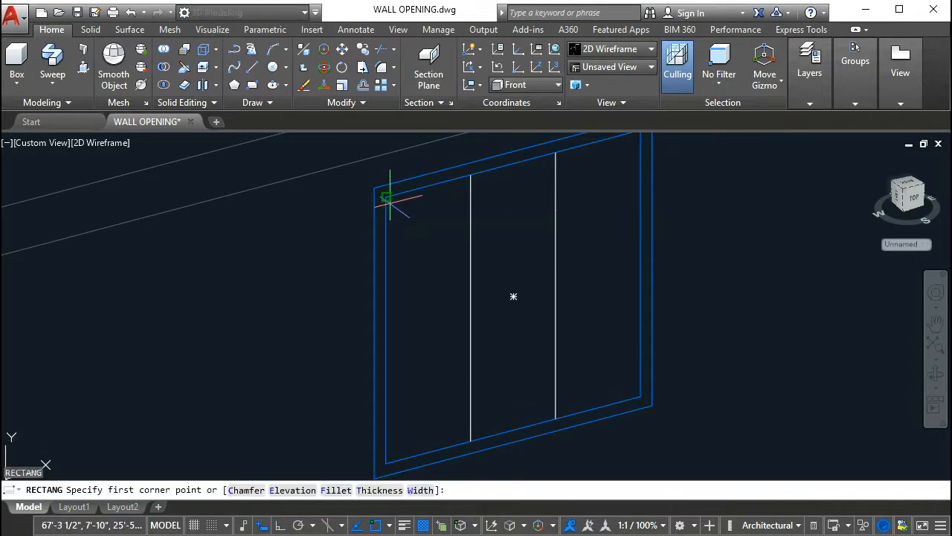
left_click(386, 198)
left_click(470, 441)
Draw two more rectangles, one over the middle panel and one over the right panel of the inner frame
key("Return")
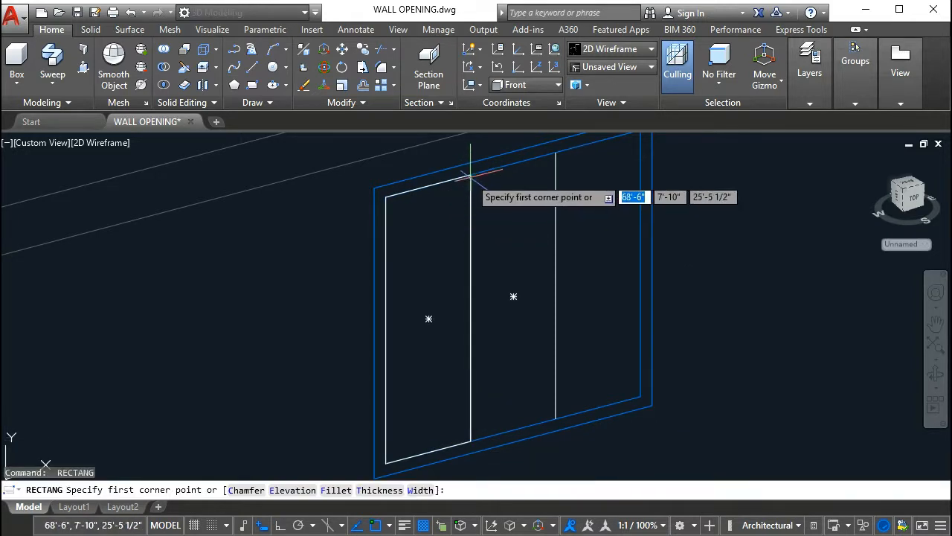
left_click(471, 177)
left_click(555, 419)
key("Return")
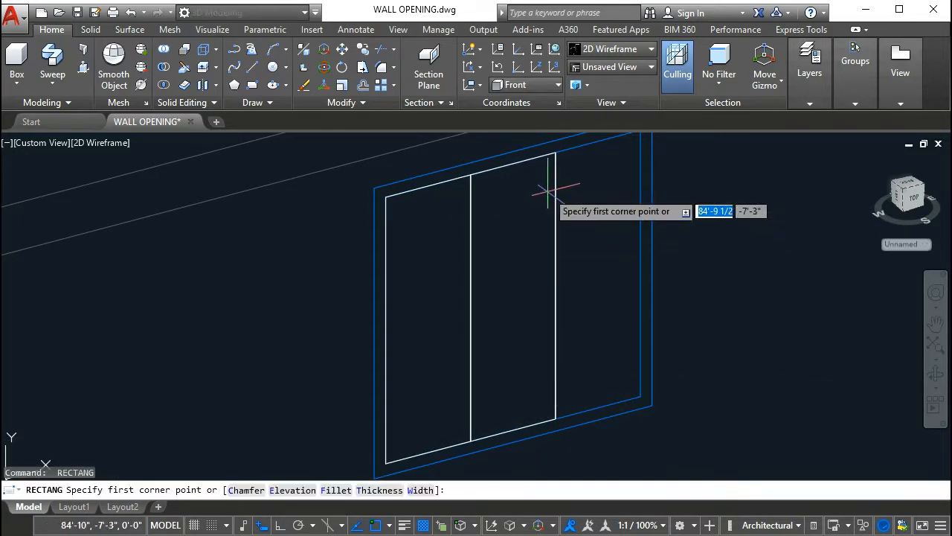
left_click(555, 154)
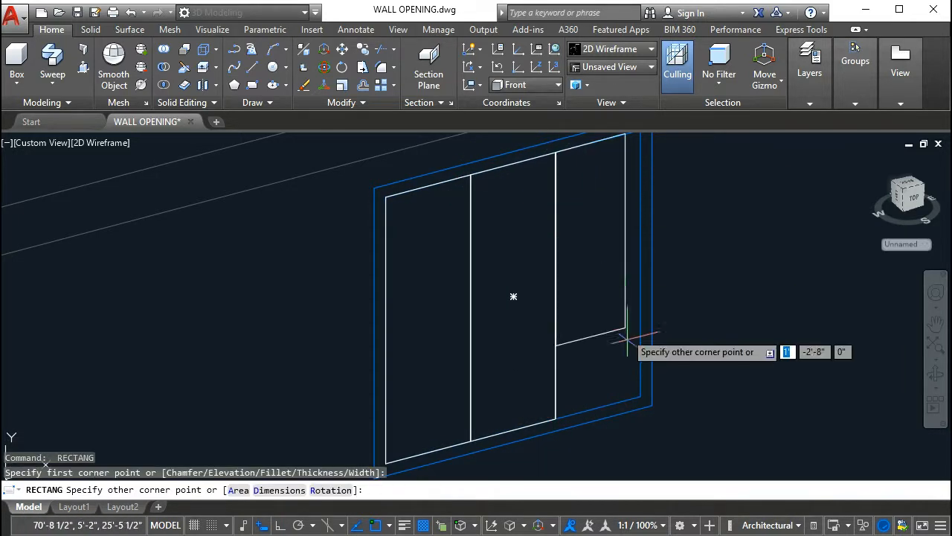
left_click(640, 396)
key("Return")
scroll(587, 342, "down", 3)
key("Escape")
key("Escape")
key("Escape")
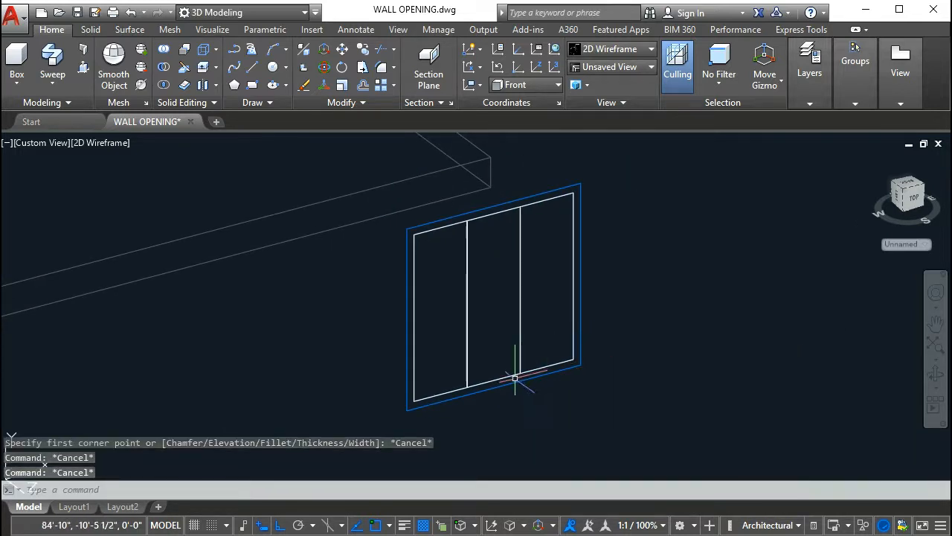
Offset each of the three panel rectangles inward by 1.5 inches
middle_click_drag(515, 379, 559, 367)
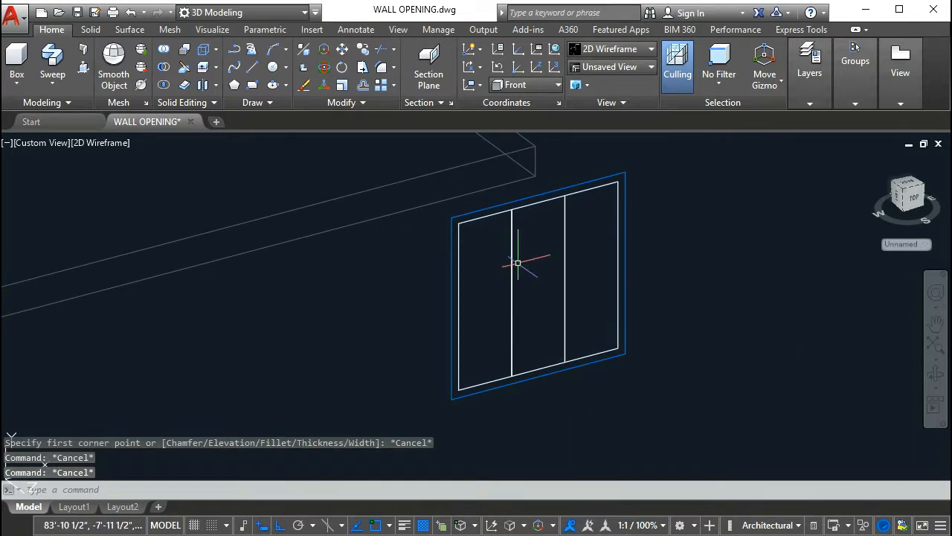
key("Escape")
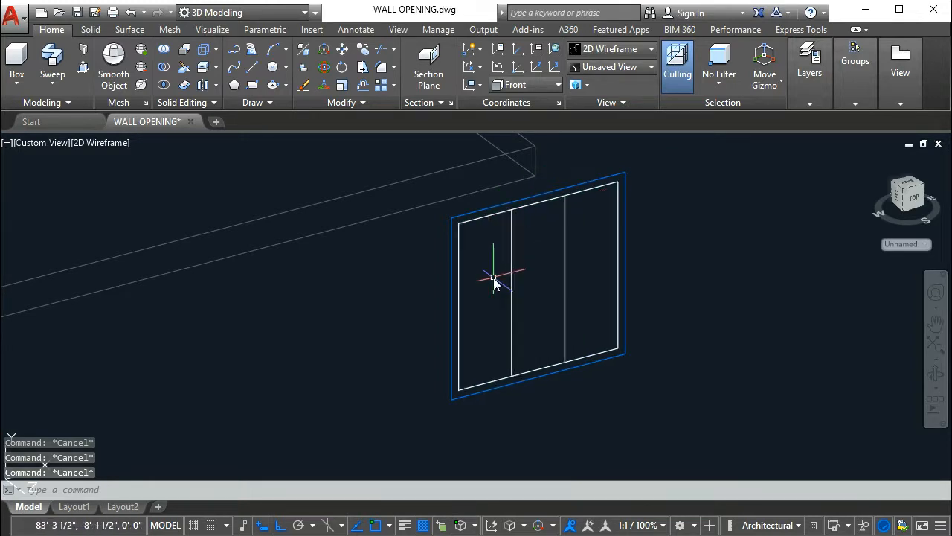
key("Escape")
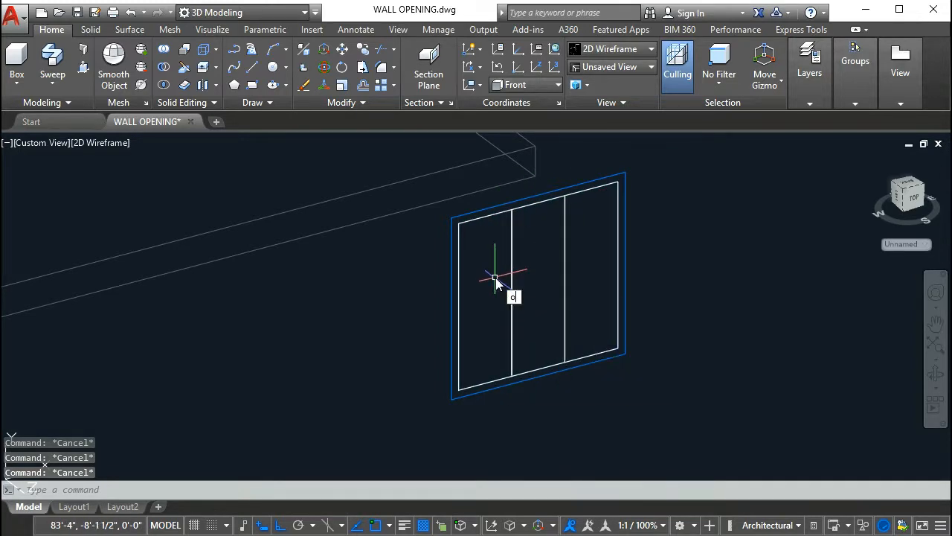
type("o")
key("Return")
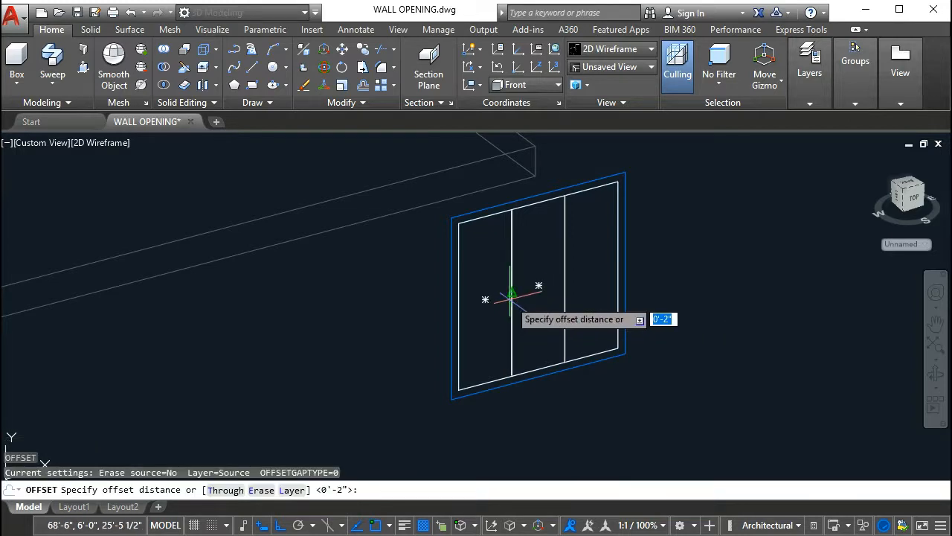
key("Return")
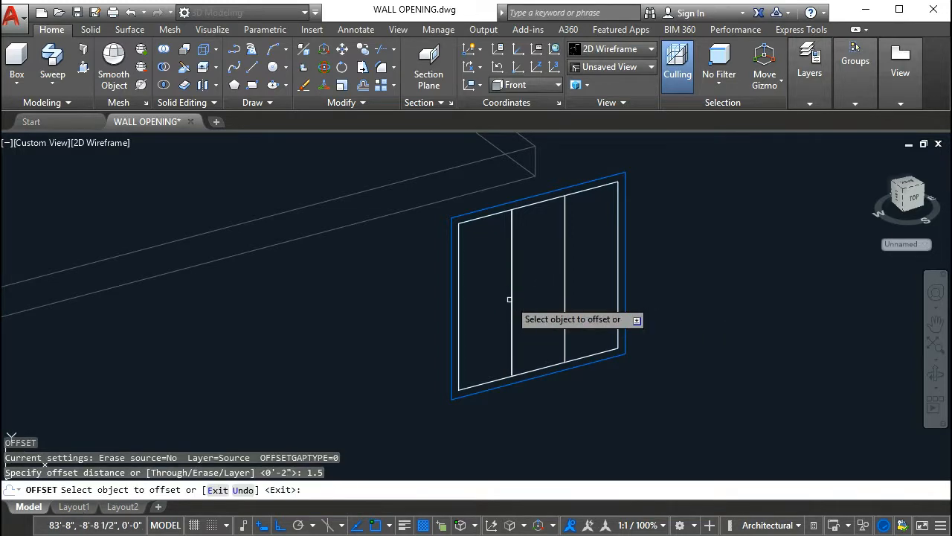
scroll(510, 298, "up", 2)
left_click(476, 173)
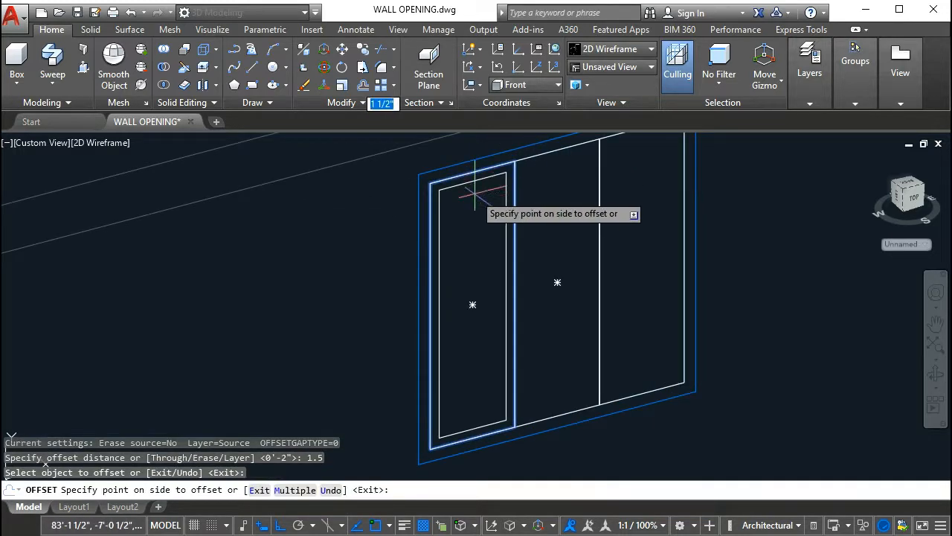
left_click(472, 305)
left_click(544, 154)
left_click(558, 281)
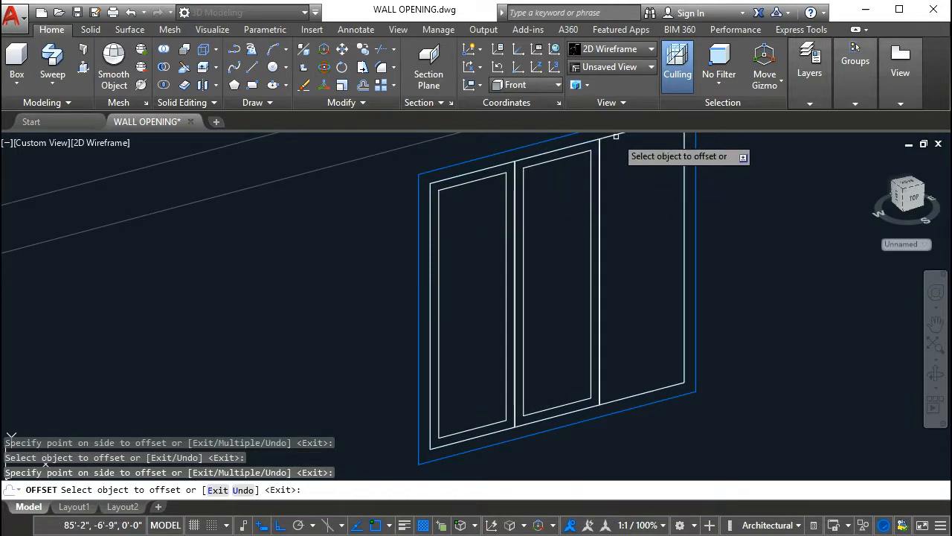
scroll(599, 221, "down", 2)
scroll(550, 234, "up", 3)
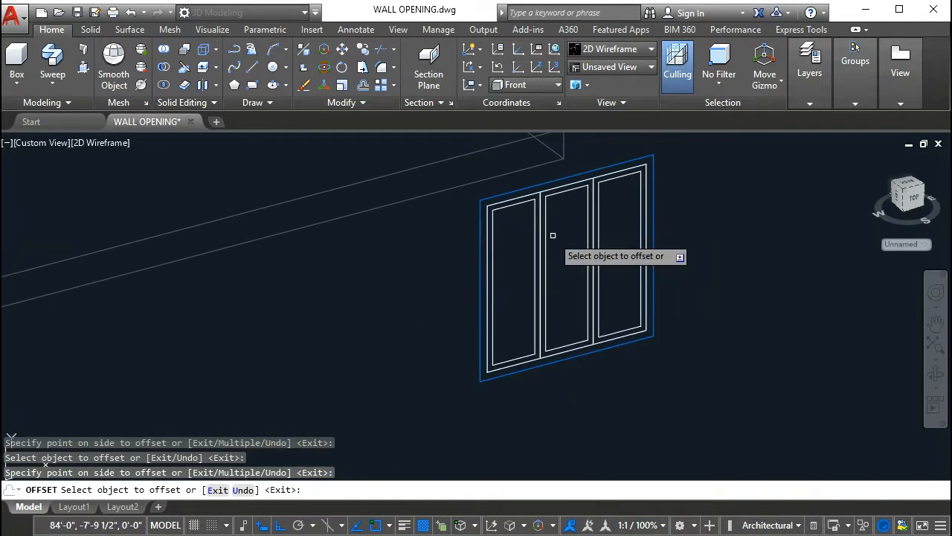
scroll(549, 245, "down", 2)
scroll(543, 216, "up", 2)
scroll(558, 253, "down", 4)
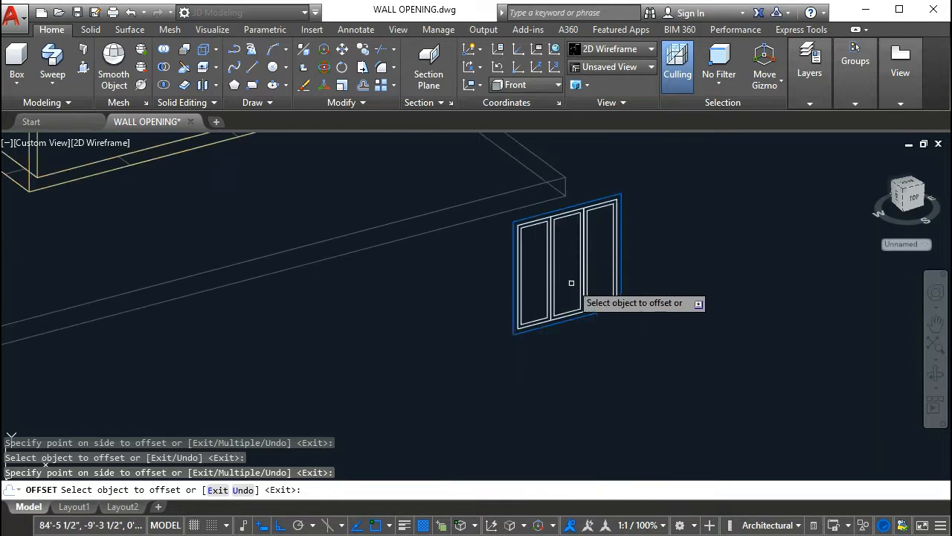
scroll(540, 271, "up", 1)
scroll(558, 264, "up", 3)
scroll(557, 264, "down", 3)
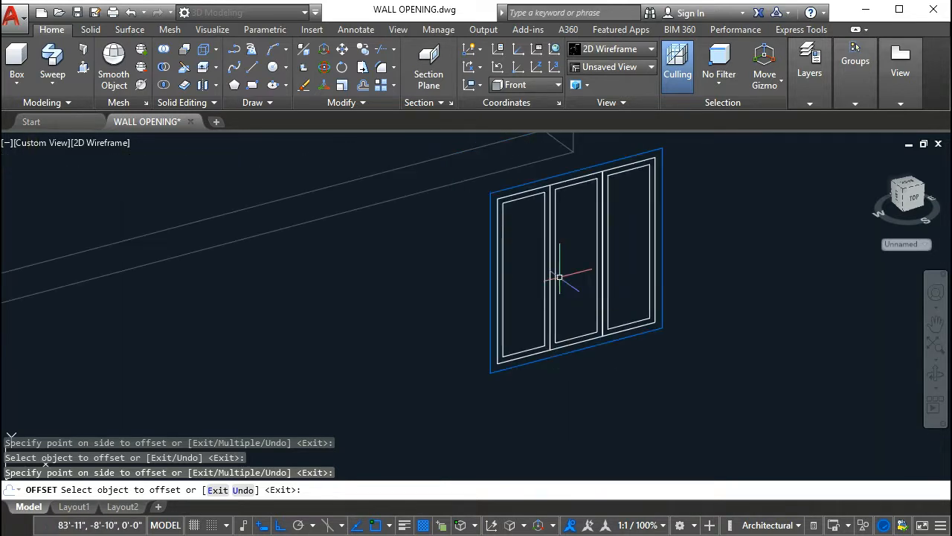
Draw a vertical centre line in the left panel between the top and bottom midpoints of its inner rectangle
key("Escape")
type("l")
key("Return")
left_click(524, 197)
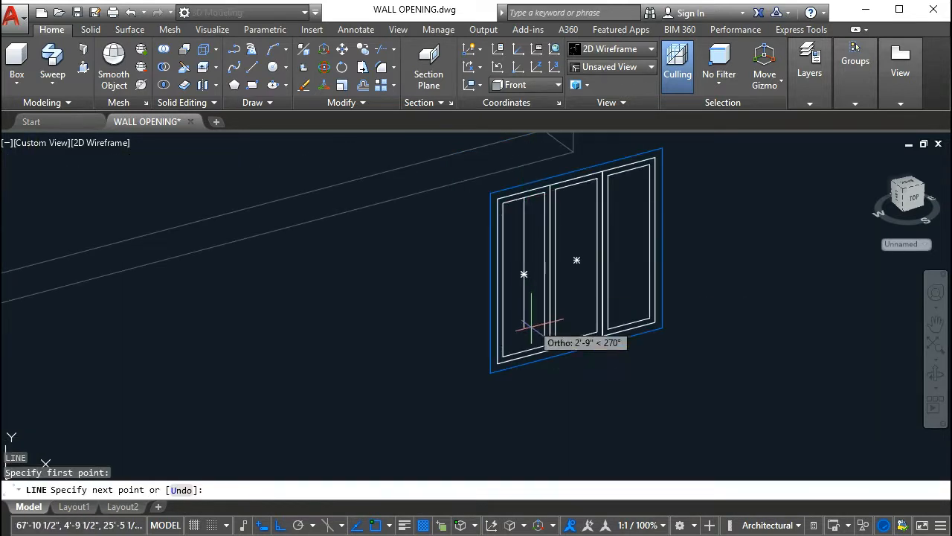
left_click(524, 347)
key("Return")
key("Escape")
key("Escape")
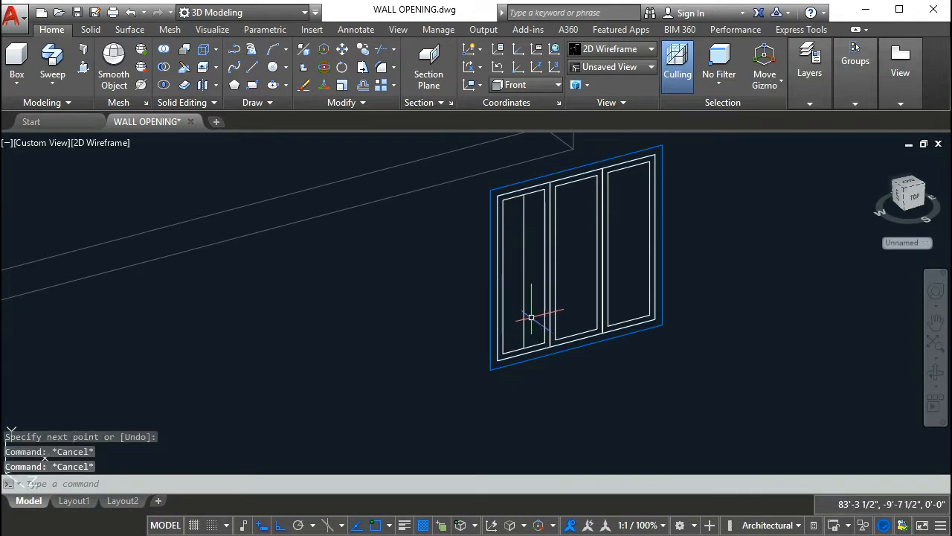
Draw a horizontal centre line across the left panel's inner rectangle, starting from the midpoint of its left edge
type("l")
key("Return")
left_click(504, 274)
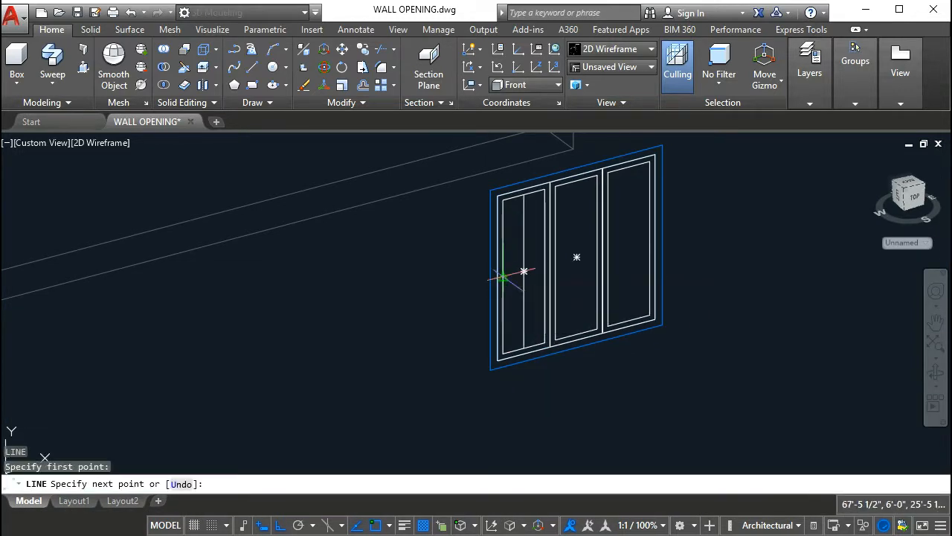
key("Escape")
key("Escape")
Try copying the left panel's horizontal centre line straight upward within the inner rectangle
scroll(529, 285, "up", 2)
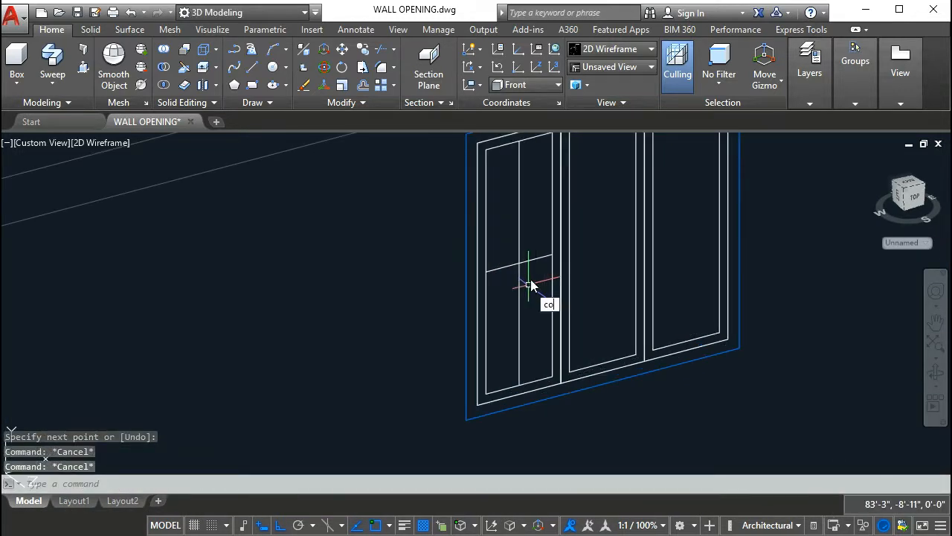
key("Return")
left_click(528, 262)
key("Return")
left_click(486, 269)
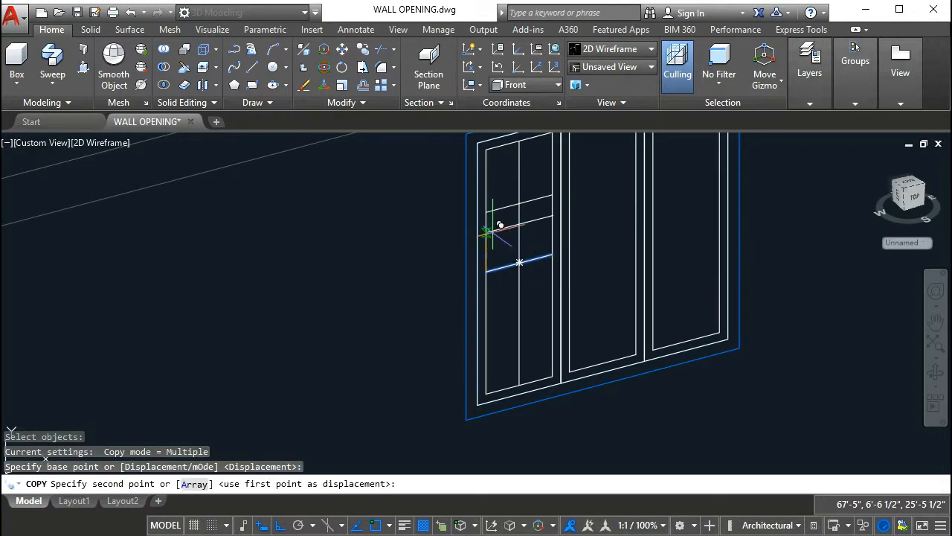
type("18")
key("Return")
key("Return")
key("Escape")
key("Escape")
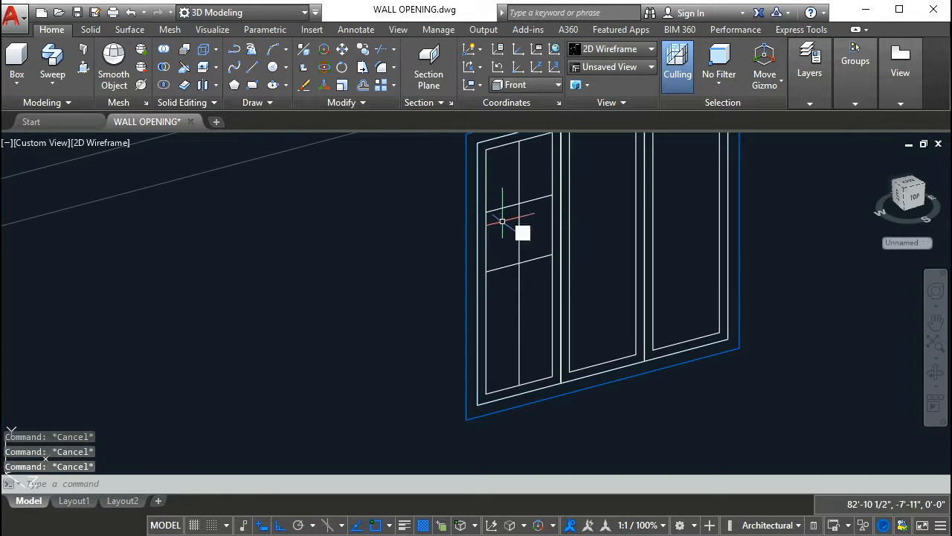
Erase the copied upper horizontal line from the left panel
type("e")
key("Return")
left_click(504, 205)
scroll(504, 230, "down", 3)
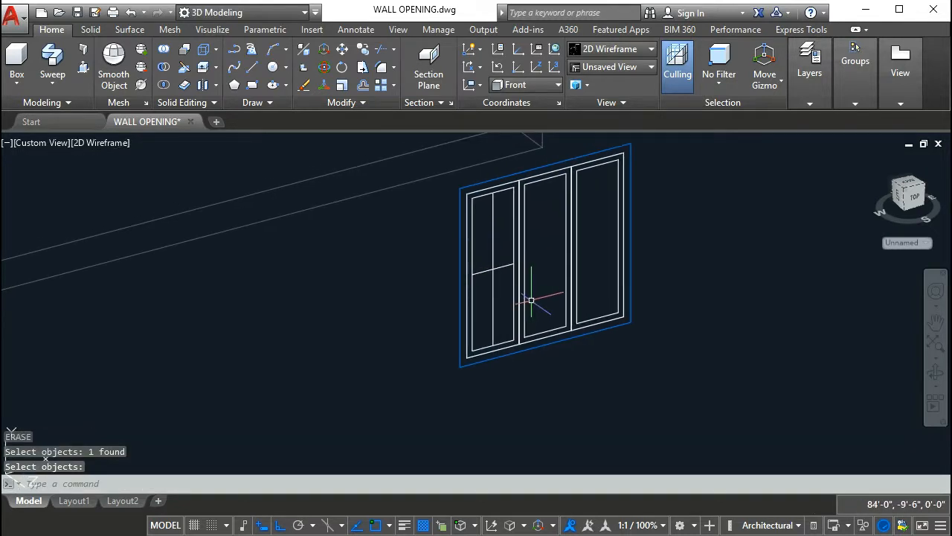
middle_click_drag(532, 300, 491, 296)
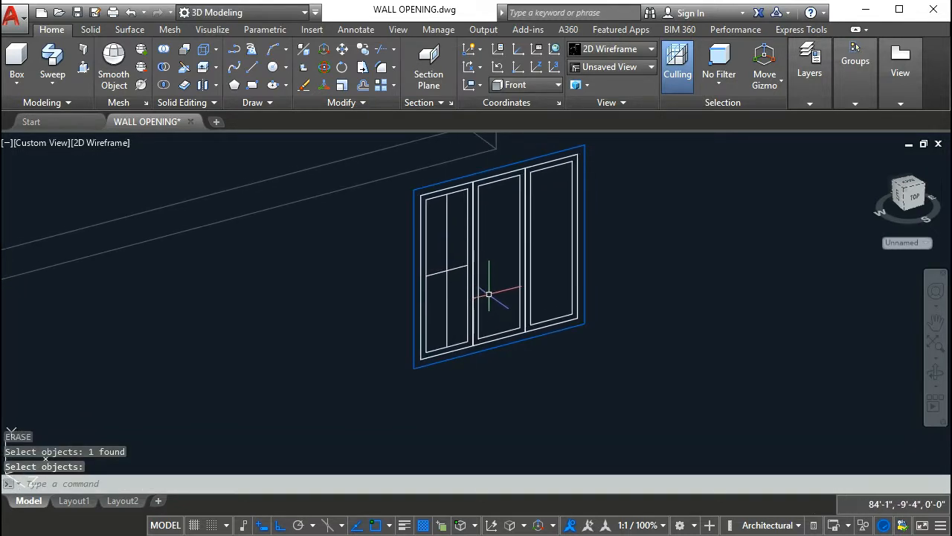
scroll(476, 301, "up", 3)
scroll(491, 301, "down", 3)
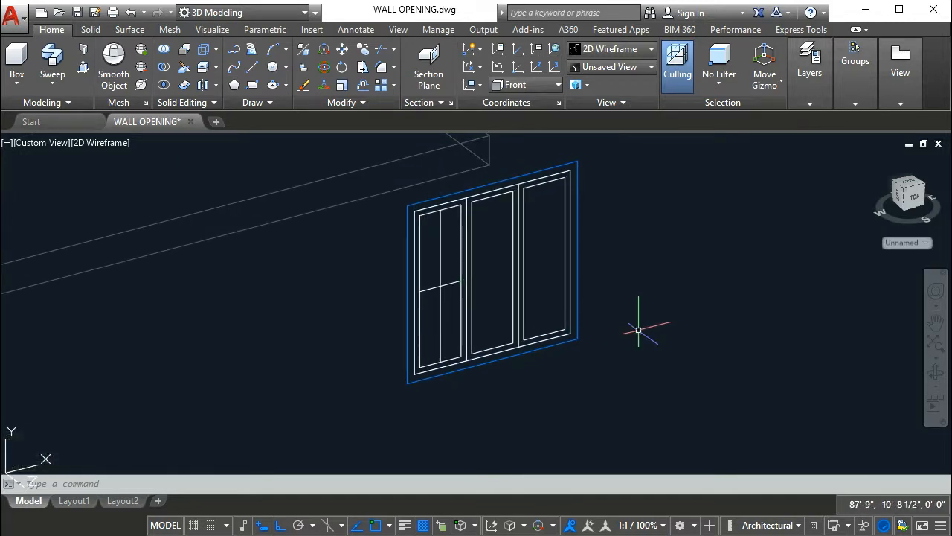
scroll(462, 305, "down", 2)
scroll(372, 293, "up", 5)
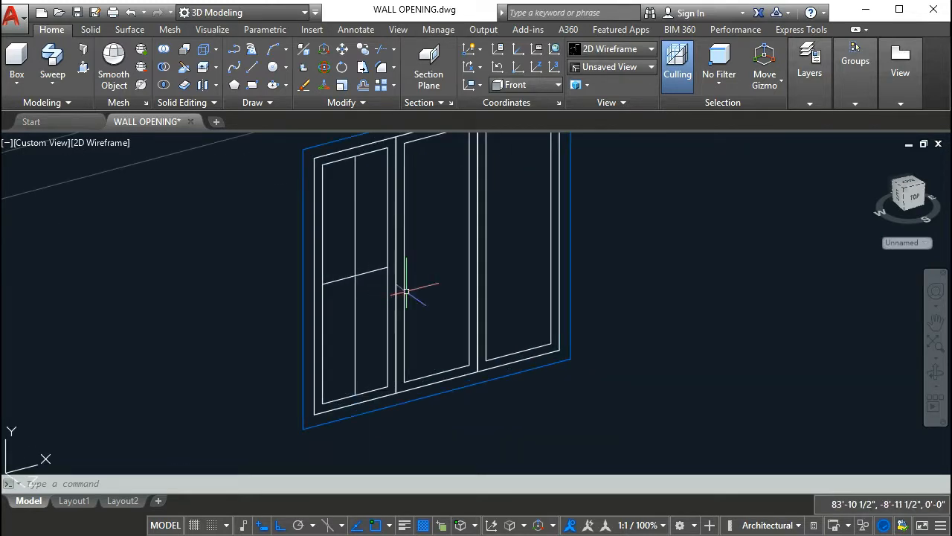
scroll(413, 308, "down", 3)
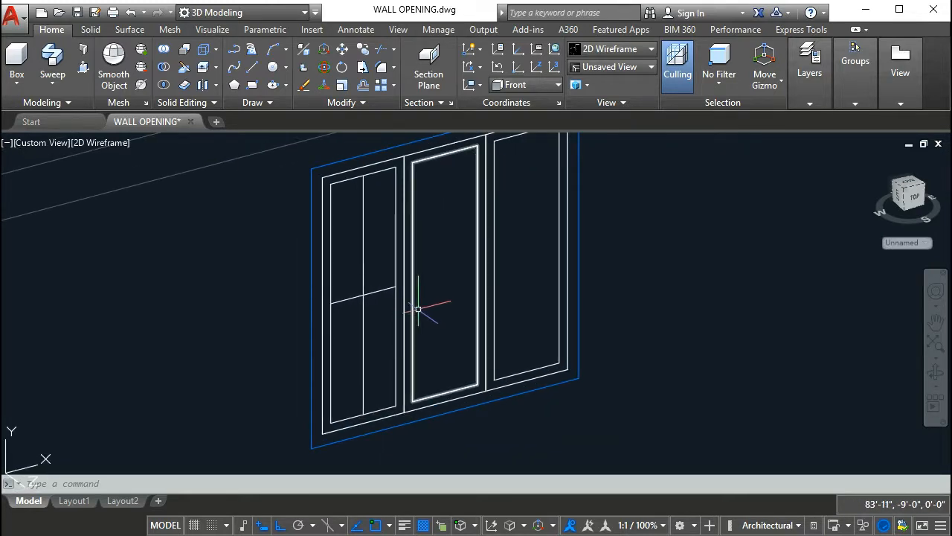
scroll(424, 305, "up", 3)
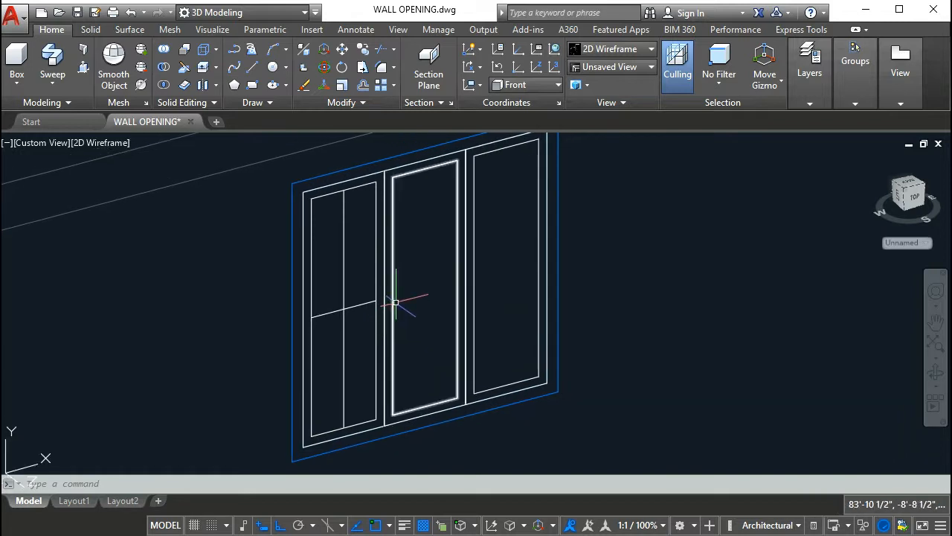
scroll(416, 304, "down", 3)
scroll(402, 294, "up", 3)
middle_click_drag(428, 337, 420, 353)
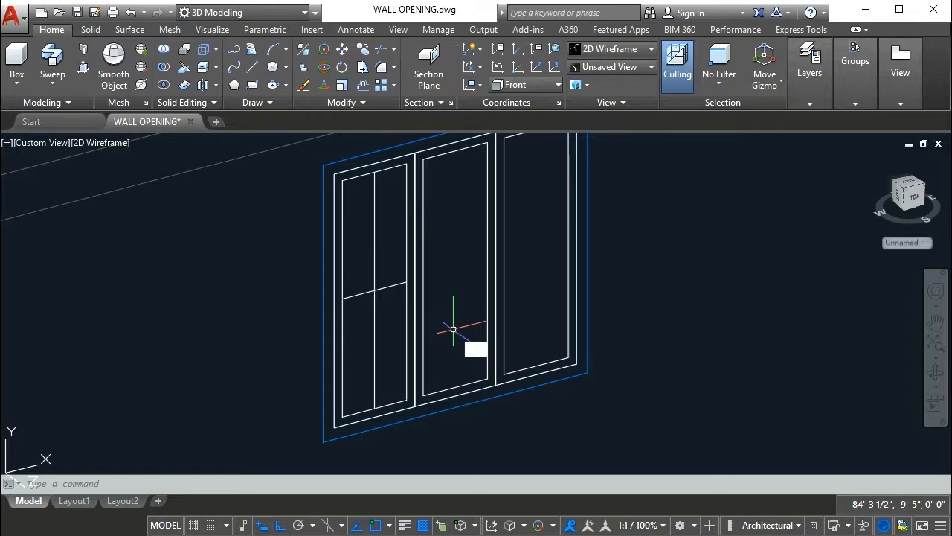
Copy the complete window outline with all its panels along the Z axis to a clear spot in front of the original
type("co")
key("Return")
scroll(453, 329, "down", 2)
left_click(584, 394)
left_click(345, 244)
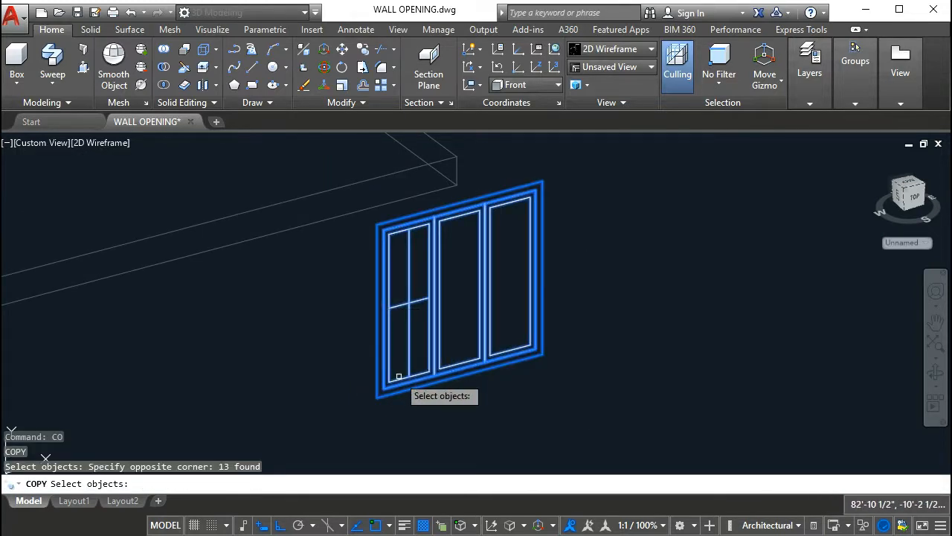
key("Return")
left_click(480, 386)
scroll(604, 404, "down", 2)
middle_click_drag(592, 395, 522, 336)
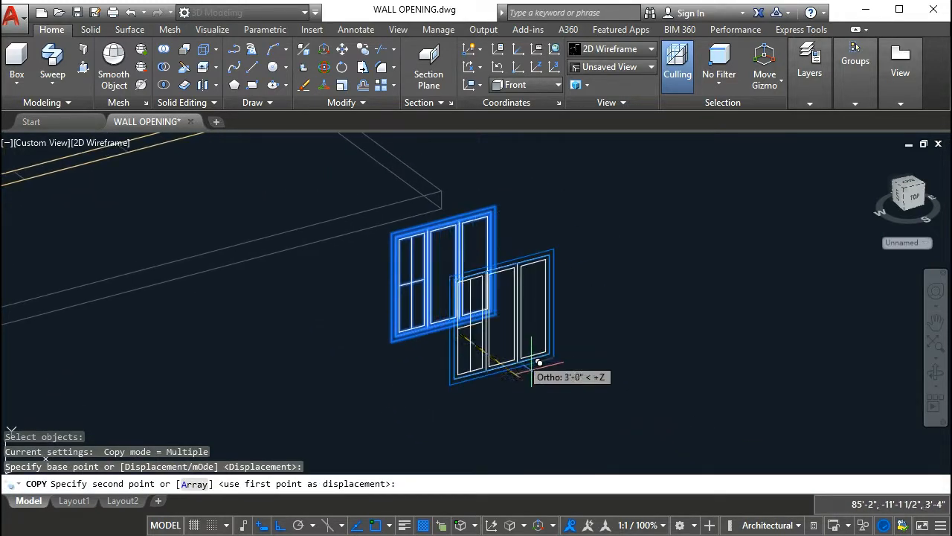
left_click(601, 405)
key("Escape")
key("Escape")
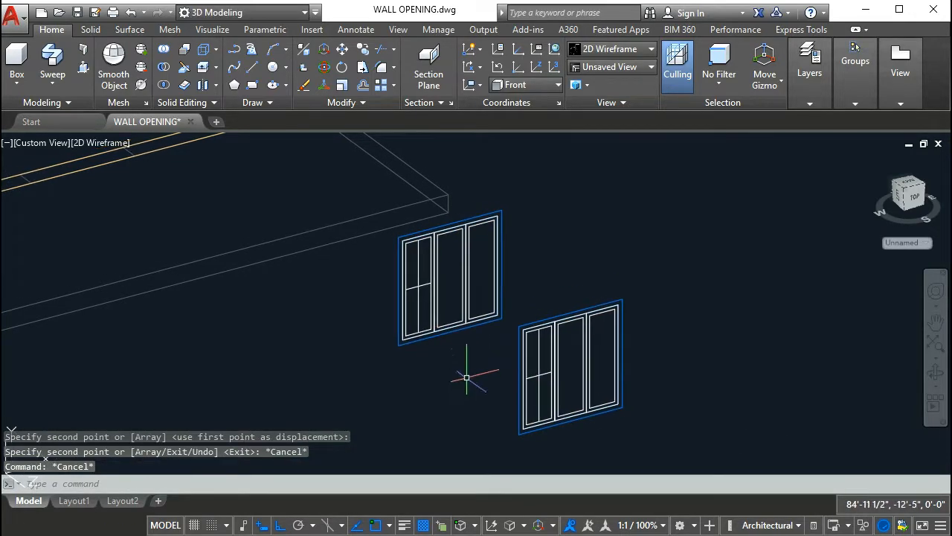
scroll(457, 365, "up", 2)
key("Escape")
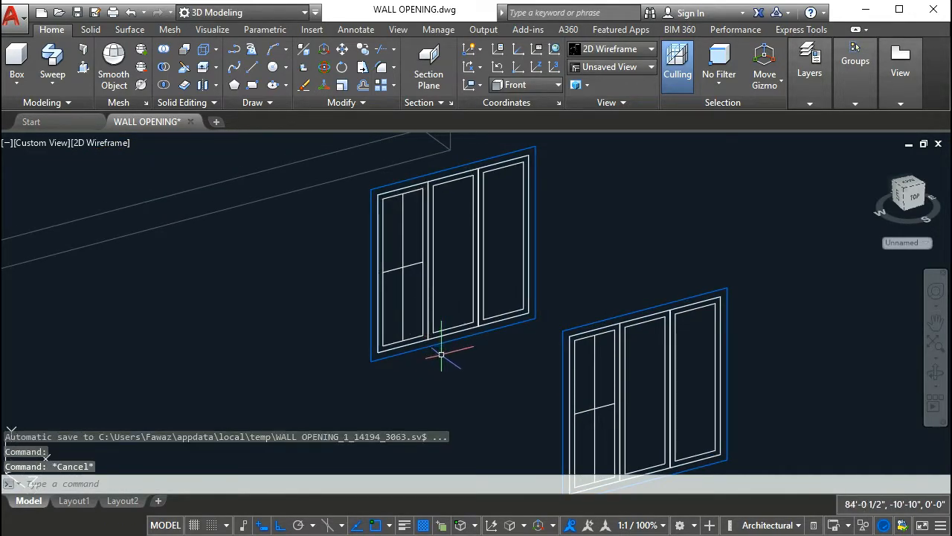
Copy the front window outline with all its panels about 8'-11" further along the +Z axis, in front of the first copy
scroll(444, 353, "down", 2)
middle_click_drag(447, 340, 424, 305)
key("Escape")
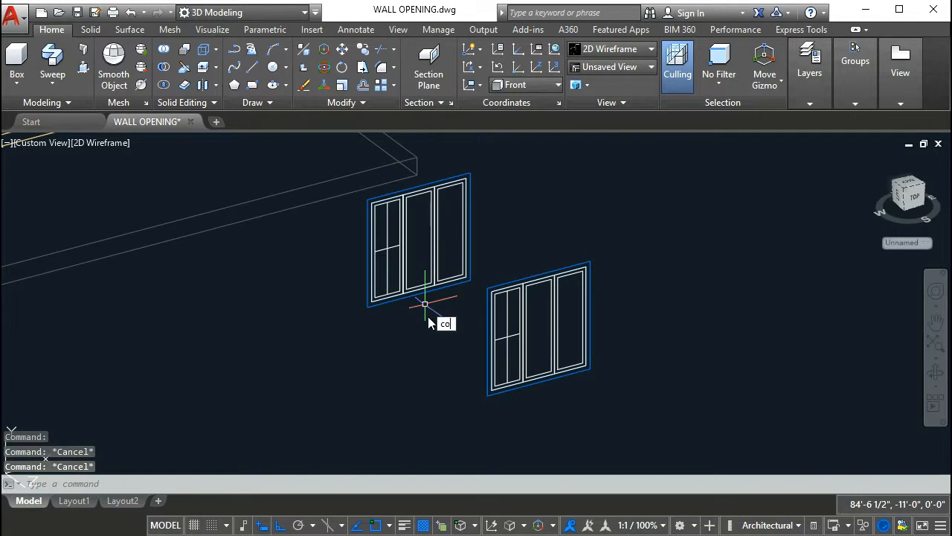
key("Return")
left_click(472, 277)
left_click(687, 414)
left_click(634, 396)
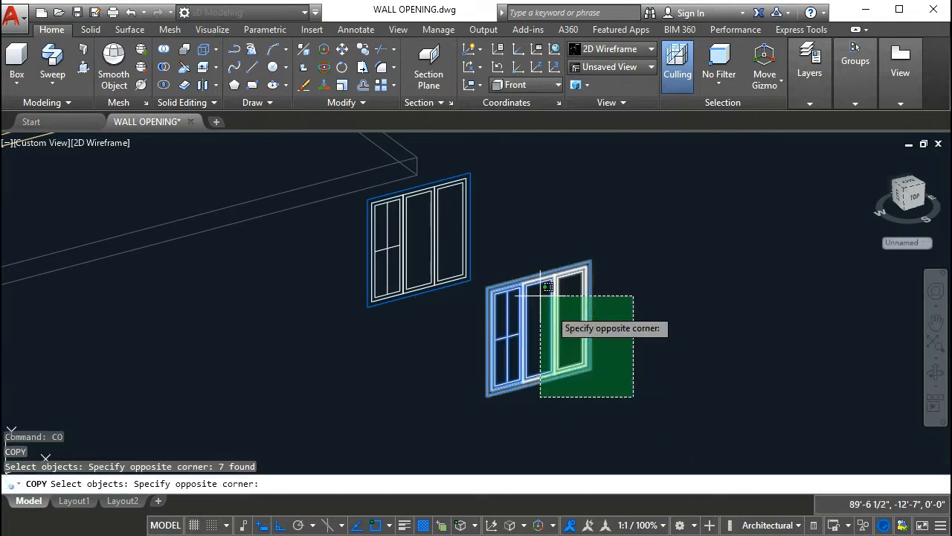
left_click(502, 253)
key("Return")
left_click(631, 330)
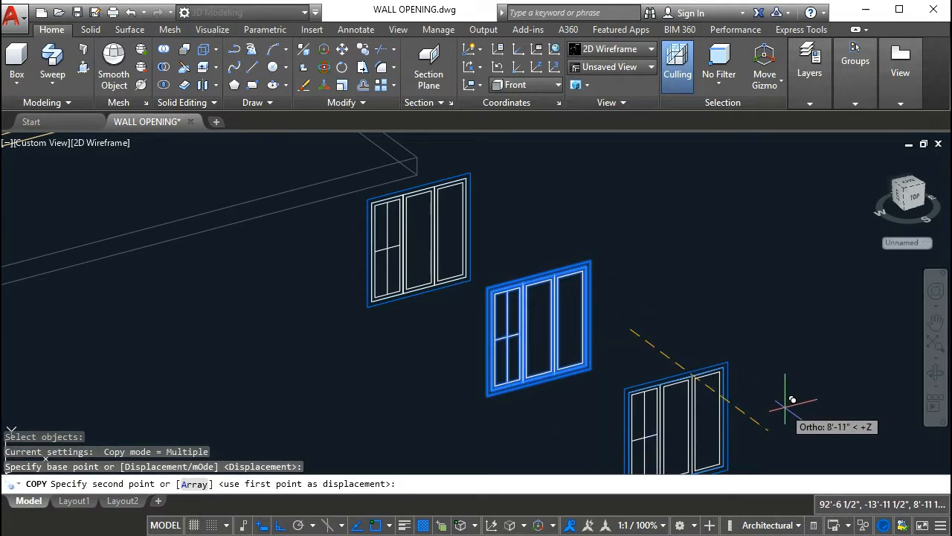
left_click(793, 400)
key("Return")
Erase all panel rectangles and centre lines from the middle window copy, keeping only its two outer frame rectangles
scroll(557, 350, "up", 4)
middle_click_drag(557, 350, 570, 352)
key("Escape")
key("Escape")
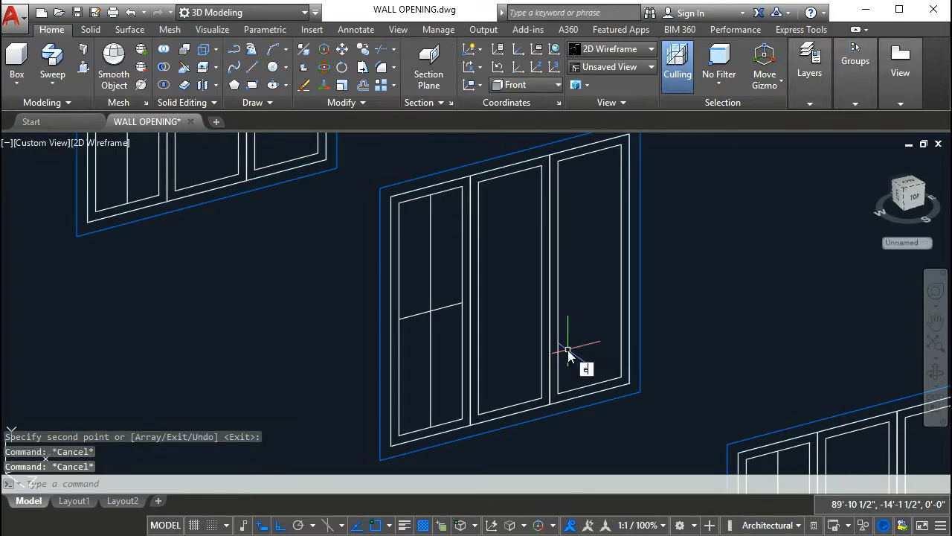
key("Return")
key("Escape")
key("Escape")
key("Escape")
key("Escape")
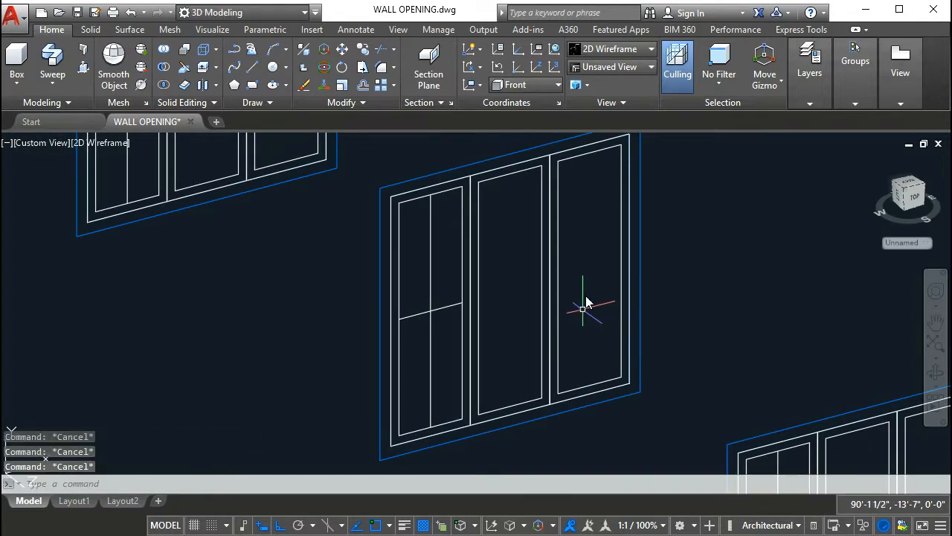
type("e")
key("Return")
left_click(591, 293)
left_click(420, 317)
key("Return")
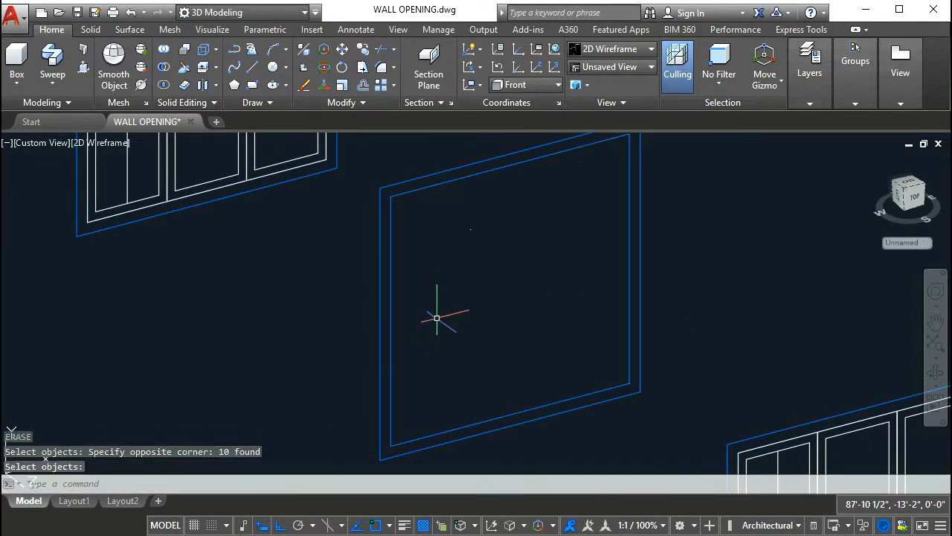
Extrude the middle copy's inner frame rectangle about 2'-2" backward along the negative Z axis
key("Escape")
key("Escape")
key("Return")
left_click(464, 174)
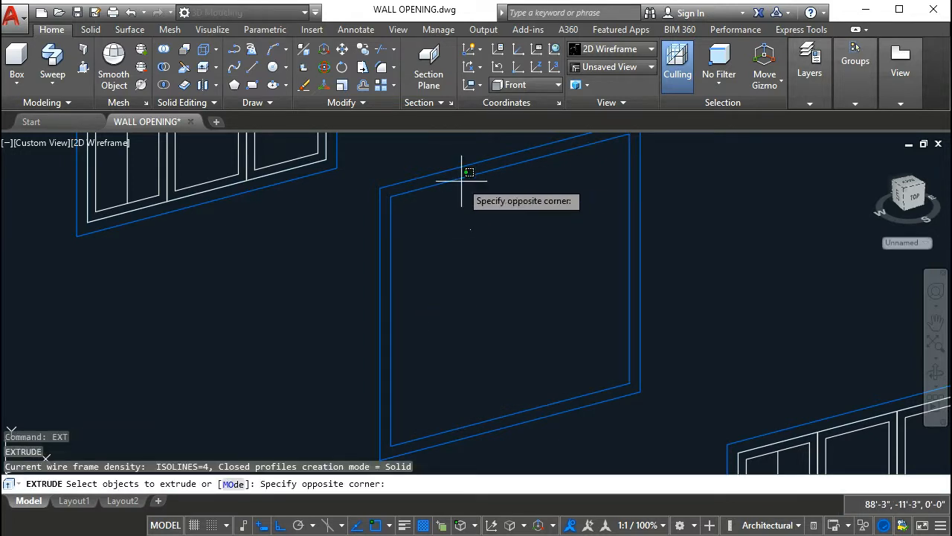
left_click(395, 234)
key("Return")
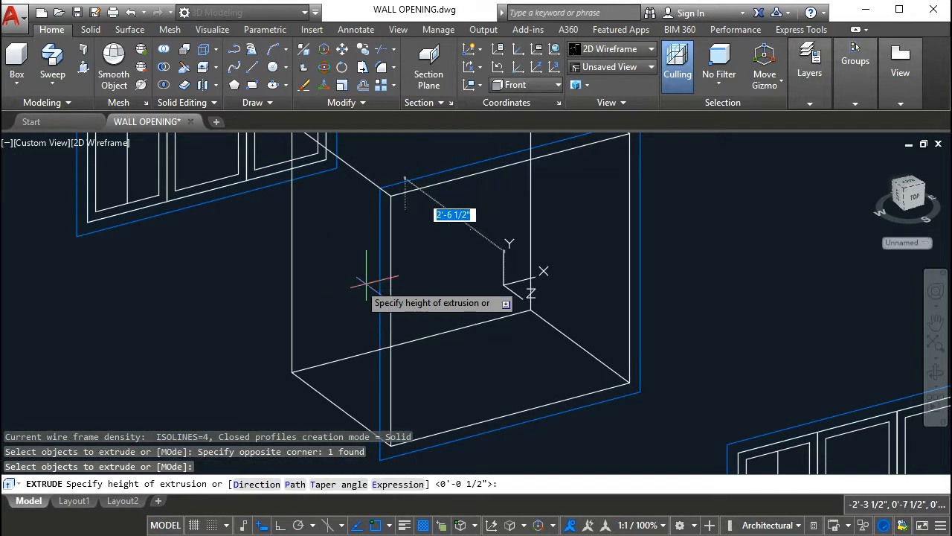
key("Escape")
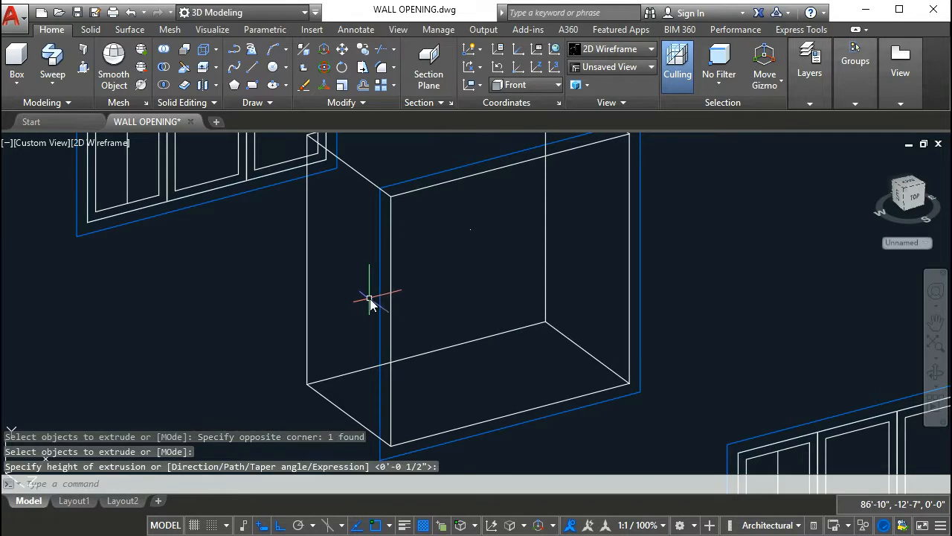
Extrude the middle copy's outer frame rectangle 3" backward along the negative Z axis
key("Return")
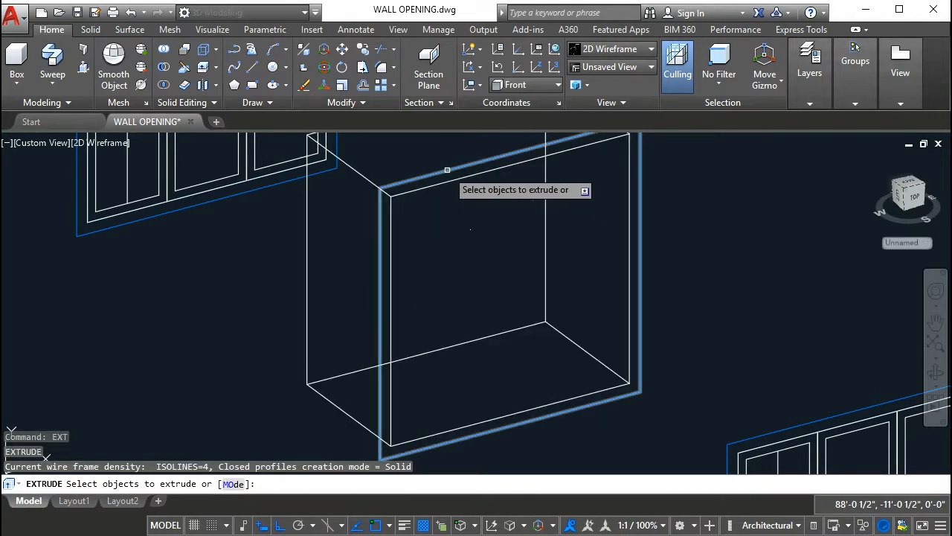
left_click(431, 181)
key("Return")
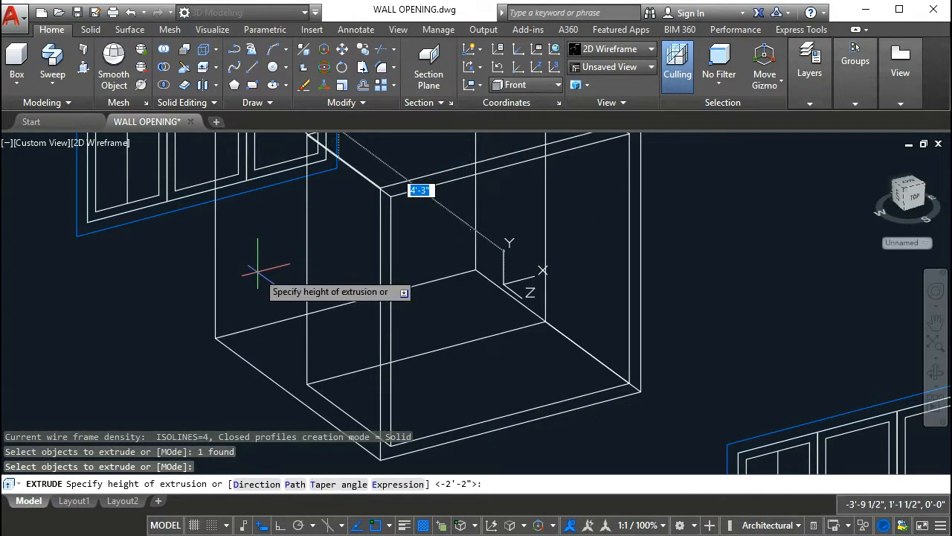
type("3")
key("Return")
key("Return")
key("Escape")
Subtract the deep inner box from the thin outer slab to form a hollow window frame
type("s")
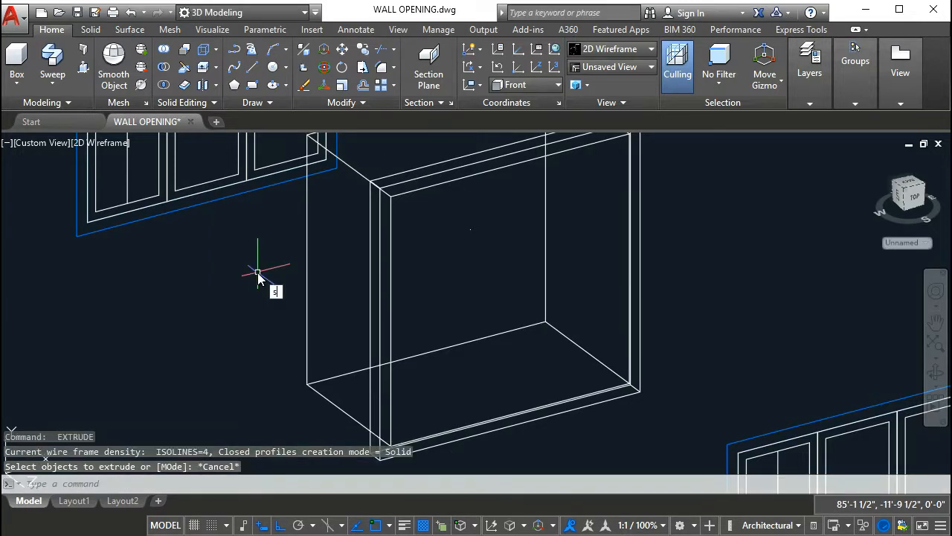
type("u")
key("Return")
left_click(634, 393)
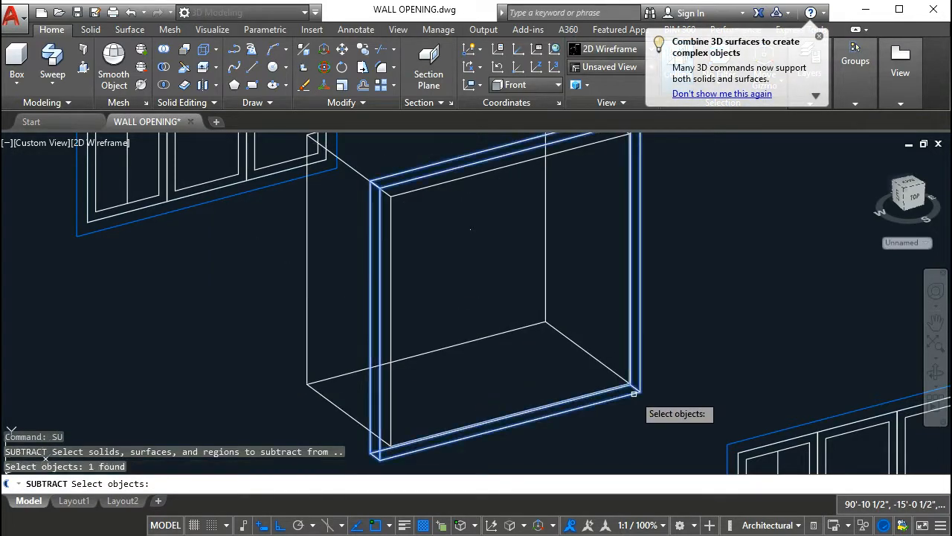
key("Return")
left_click(367, 184)
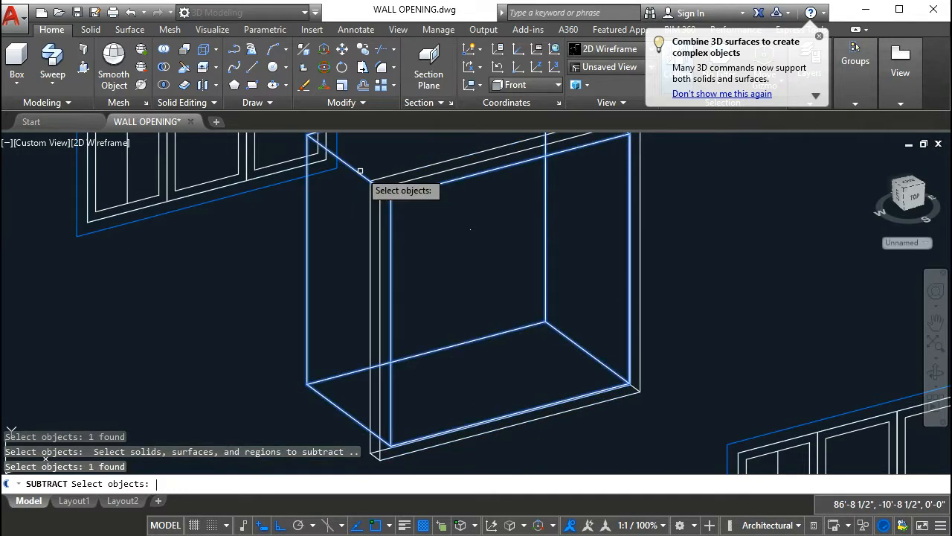
key("Return")
Switch the viewport's visual style to Shaded with edges and view the hollow frame
left_click(113, 143)
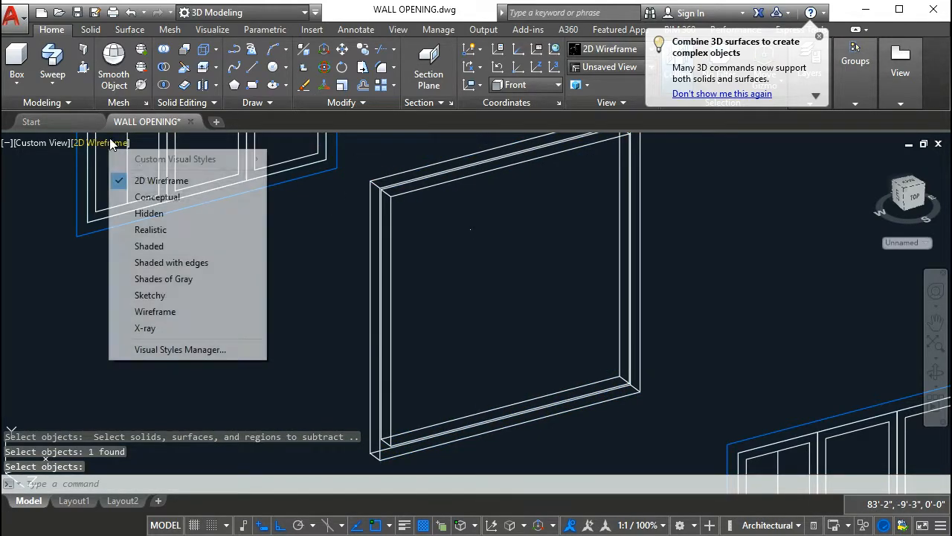
left_click(172, 262)
scroll(497, 289, "down", 1)
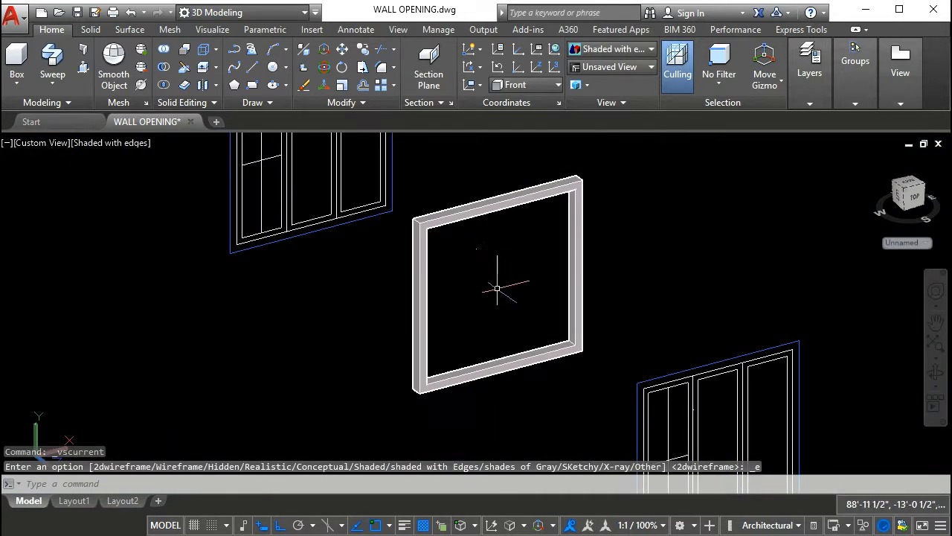
middle_click_drag(473, 261, 431, 307, "shift")
key("Escape")
type("c")
key("Escape")
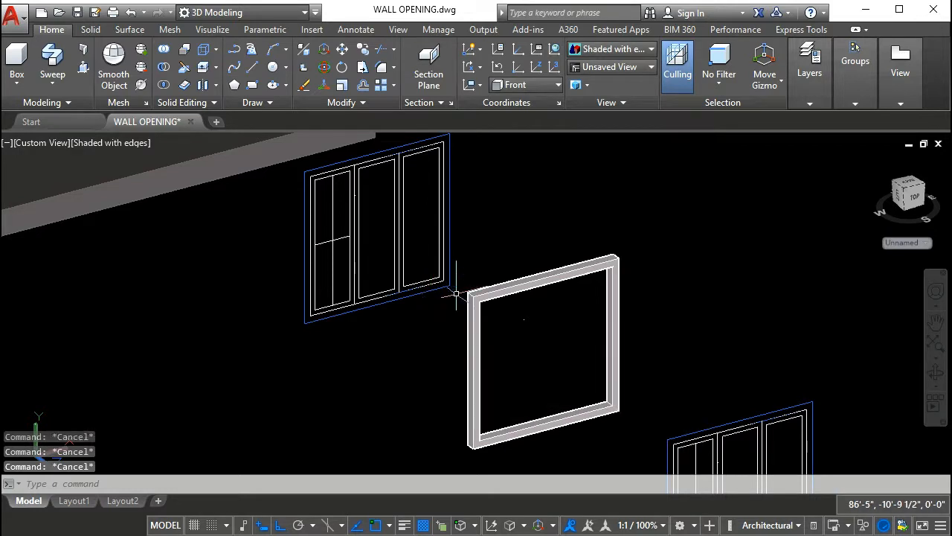
Copy the outer and inner rectangles of all three panels from the frontmost outline into the solid frame, using the frame's lower-left corner as base point
middle_click_drag(604, 427, 493, 327)
middle_click_drag(529, 356, 490, 316)
middle_click_drag(568, 376, 466, 349)
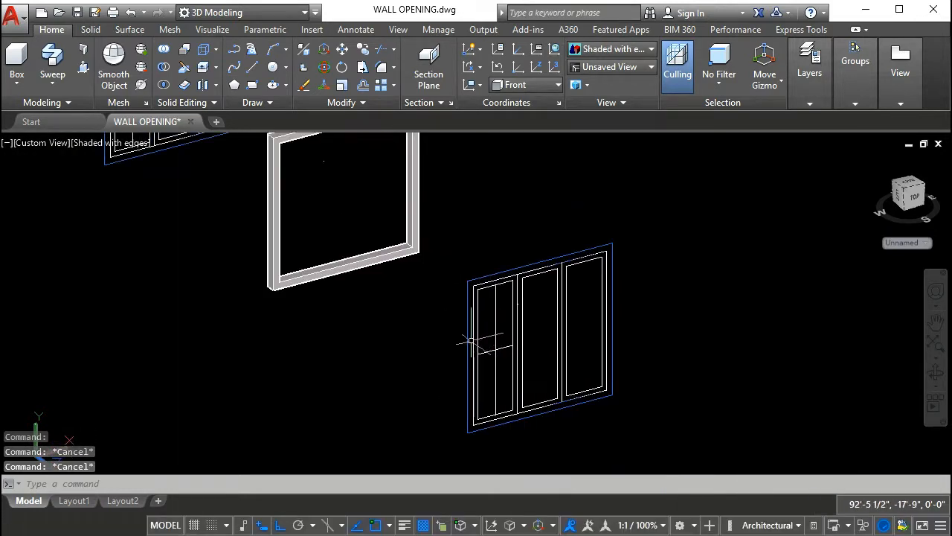
key("Return")
scroll(576, 392, "up", 1)
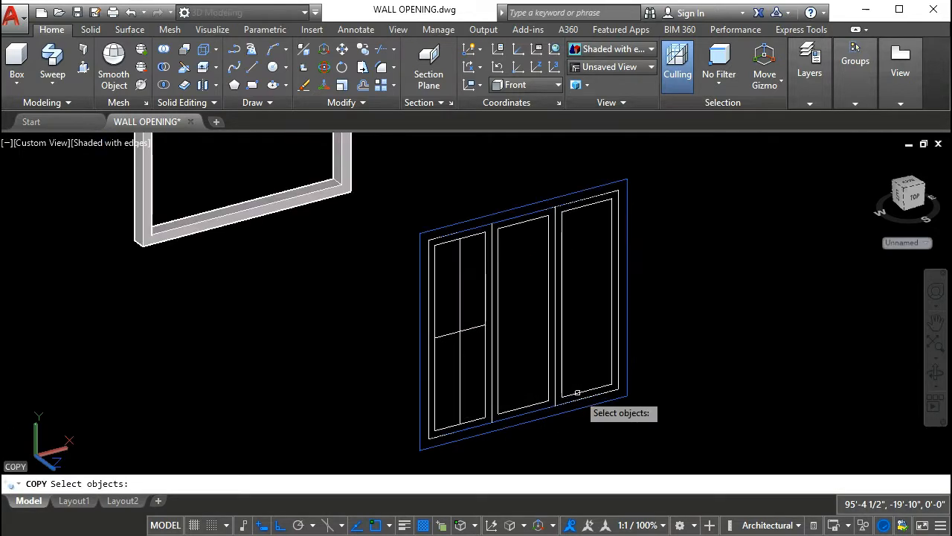
left_click(577, 392)
left_click(556, 400)
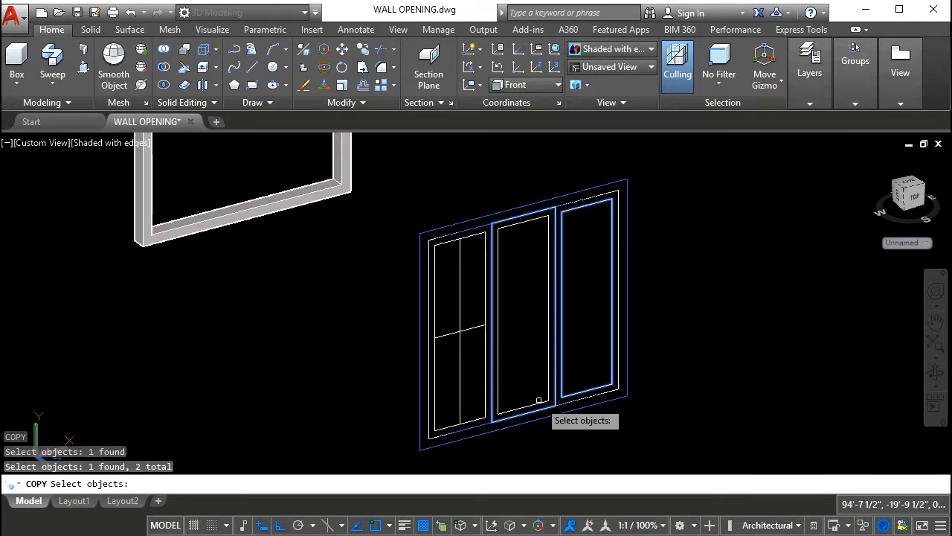
left_click(555, 399)
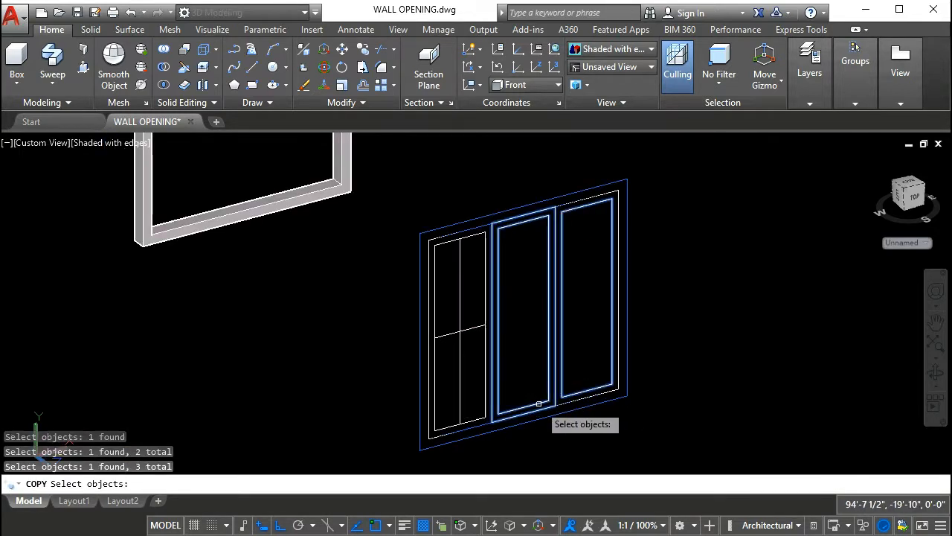
left_click(485, 412)
left_click(476, 426)
key("Return")
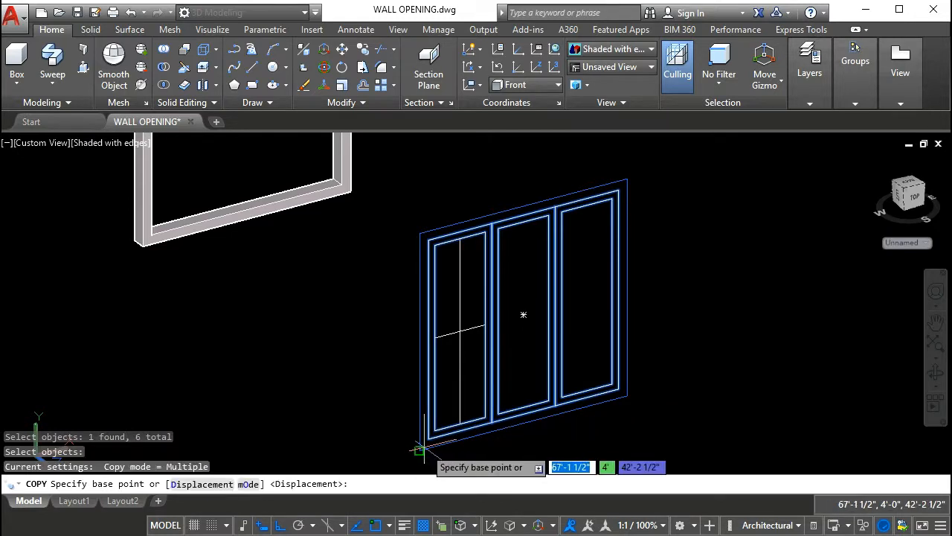
left_click(421, 448)
scroll(310, 355, "down", 2)
middle_click_drag(310, 355, 392, 398)
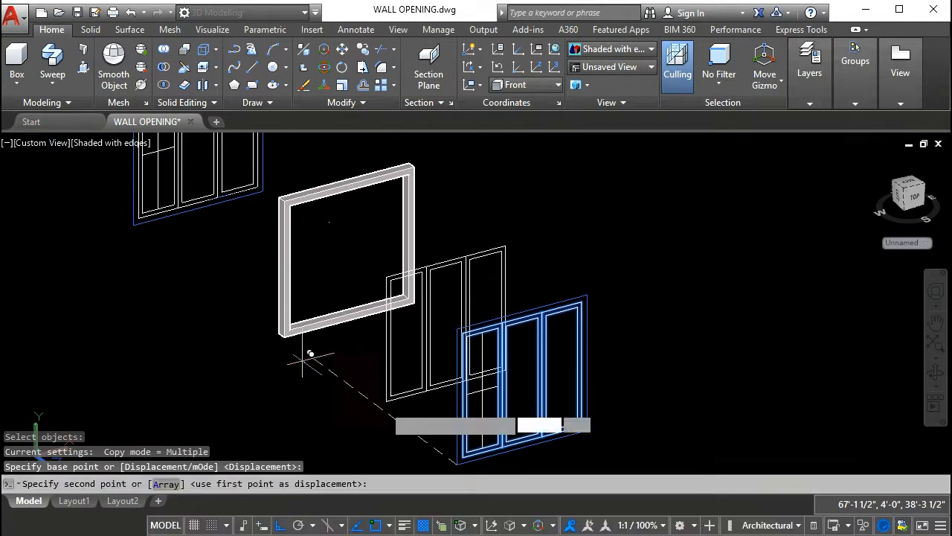
scroll(295, 340, "up", 3)
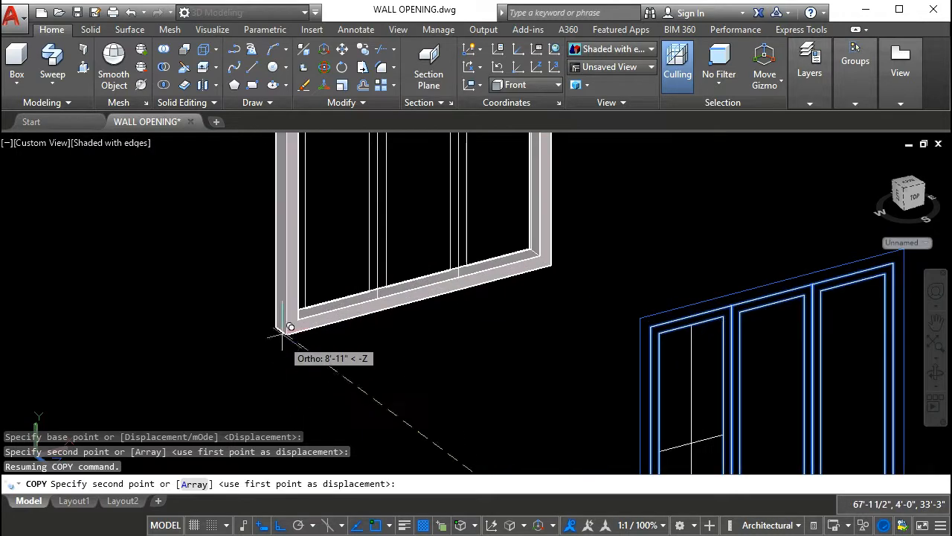
middle_click_drag(452, 287, 445, 379)
left_click(538, 332)
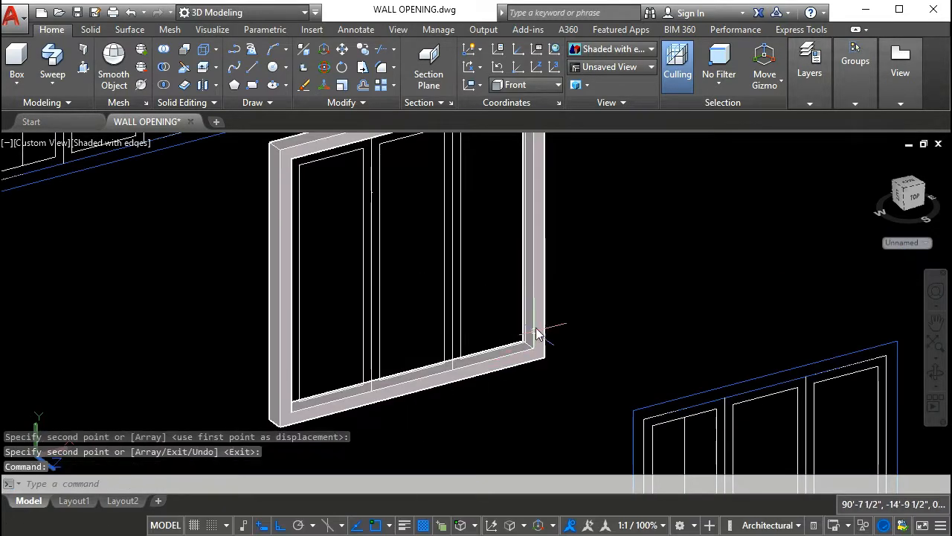
Hide the solid outer frame so that only the copied panel rectangles remain in its place
key("Escape")
left_click(540, 330)
right_click(539, 331)
mouse_move(595, 256)
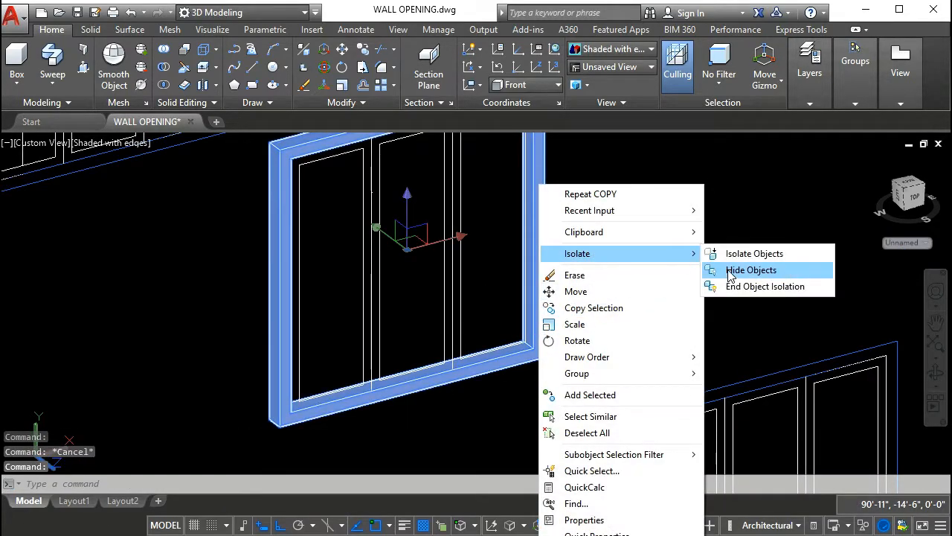
left_click(750, 270)
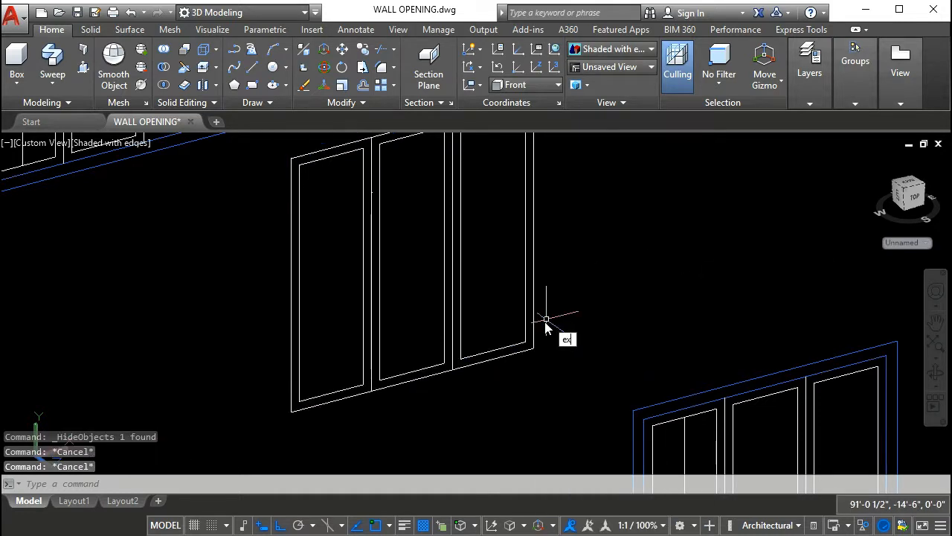
Extrude the left panel's inner rectangle about 1'-2" backward along the negative Z axis
key("Return")
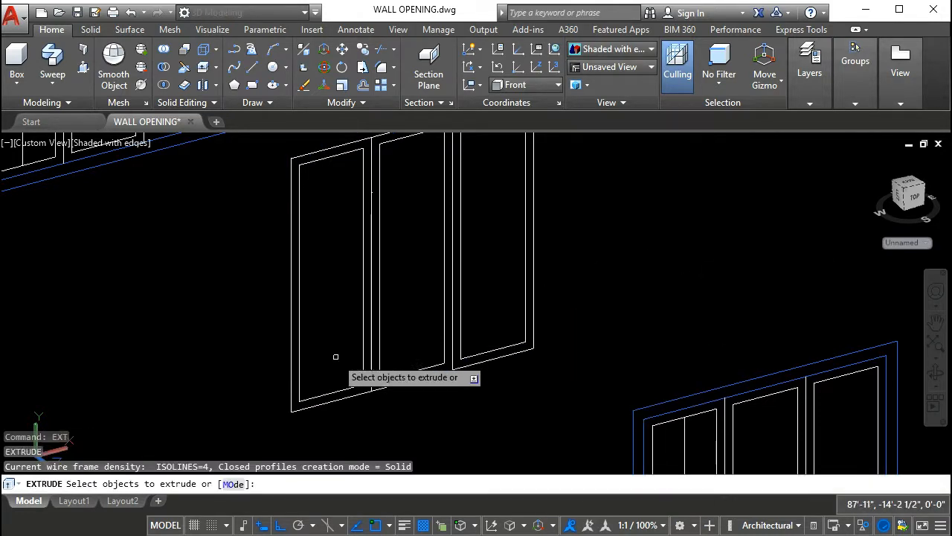
left_click(295, 362)
key("Return")
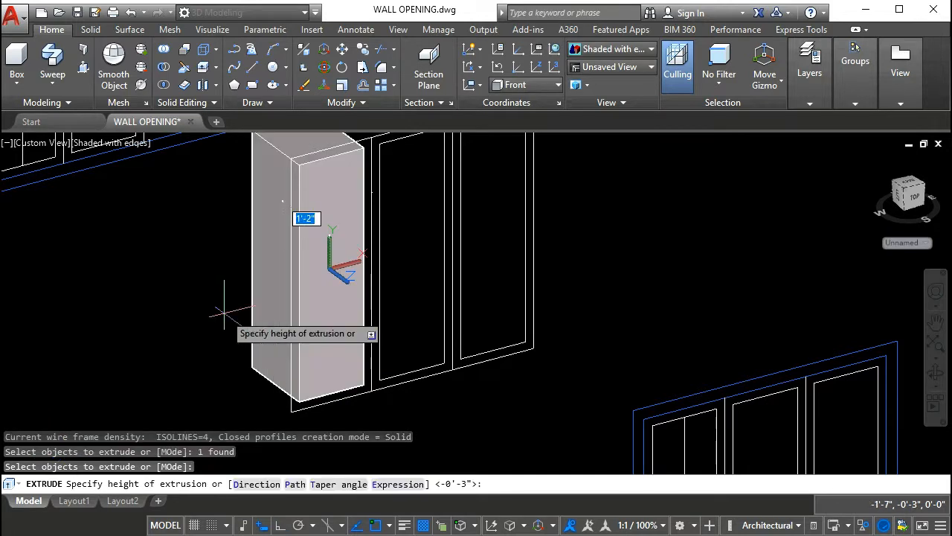
left_click(224, 313)
key("Return")
key("Return")
Extrude the middle panel's inner rectangle about 2'-1 1/2" backward along the negative Z axis
key("Return")
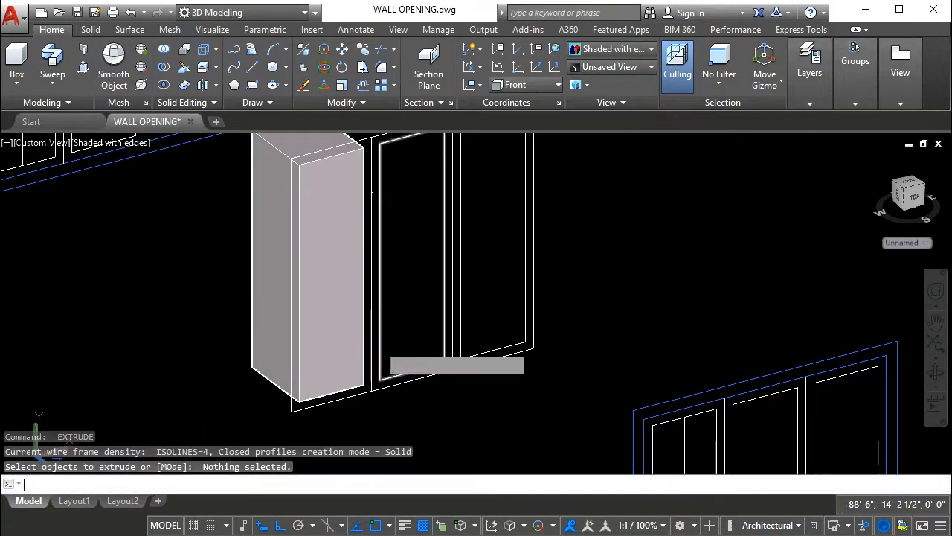
left_click(255, 314)
key("Return")
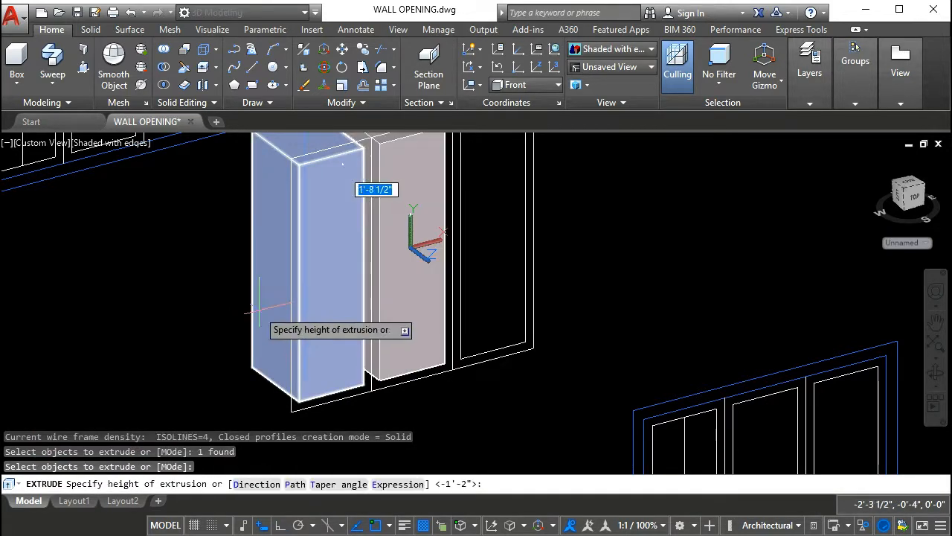
left_click(460, 312)
key("Return")
middle_click_drag(461, 312, 479, 375)
key("Return")
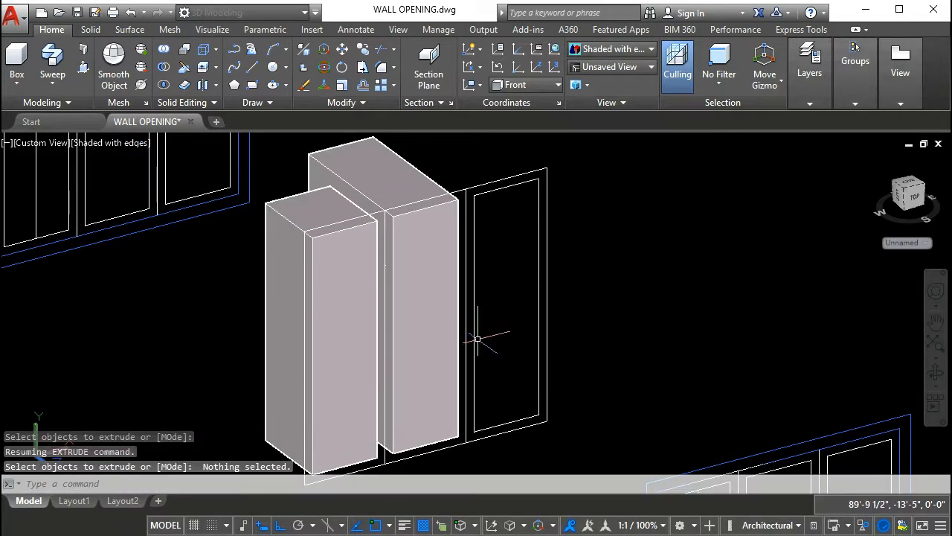
Extrude the right panel's inner rectangle backward into a deep box behind the panel outline
key("Return")
left_click(471, 339)
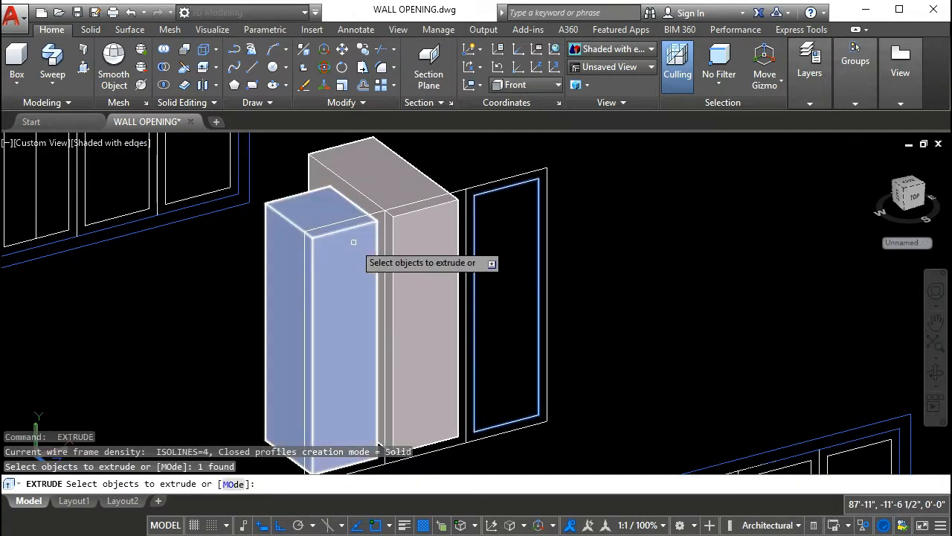
key("Return")
left_click(329, 197)
key("Return")
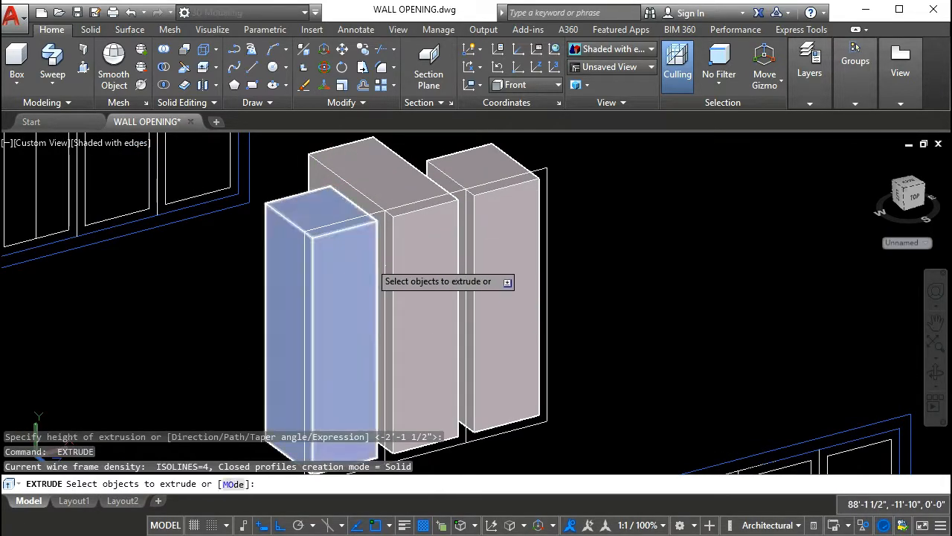
key("Escape")
Extrude the left panel's outer rectangle 3" backward along the negative Z axis
type("ext")
key("Return")
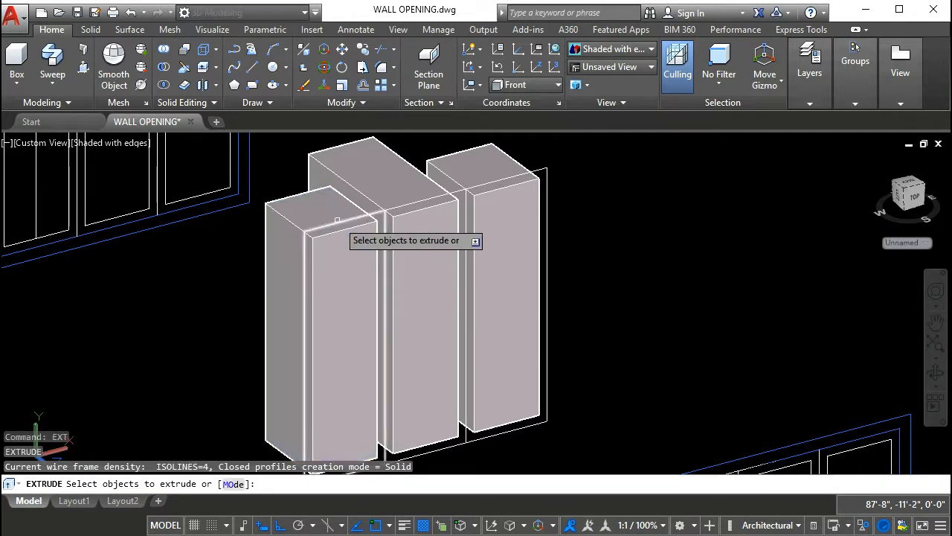
left_click(337, 221)
key("Return")
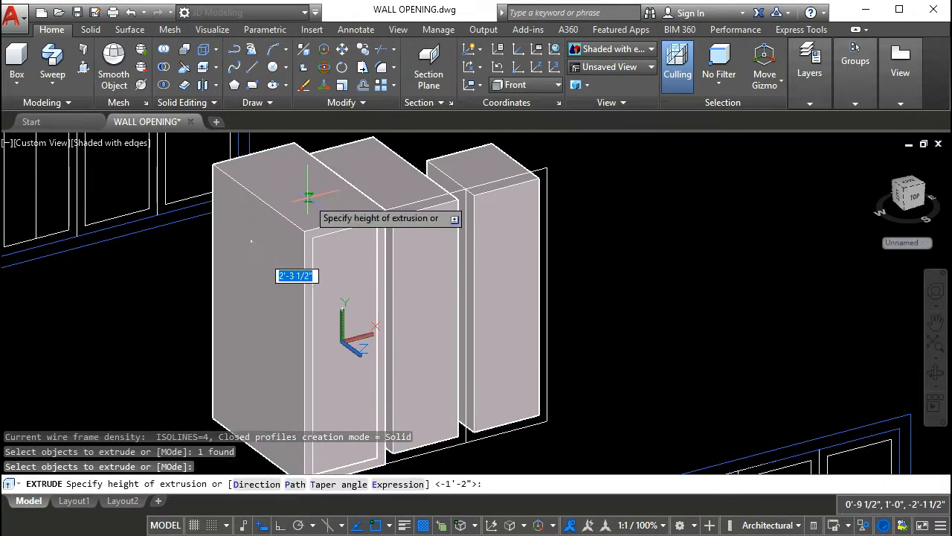
type("3")
key("Return")
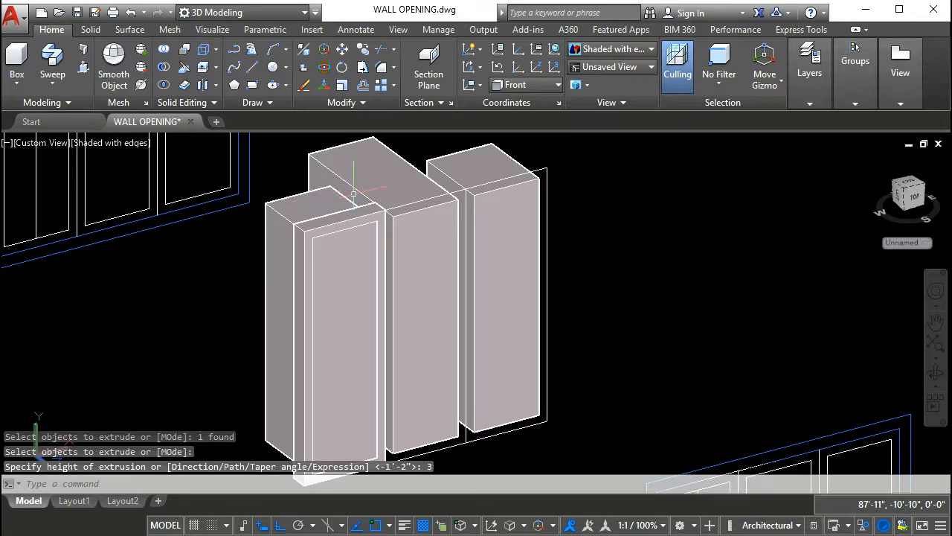
Undo the 3" extrusion of the left panel's outer rectangle
key("Return")
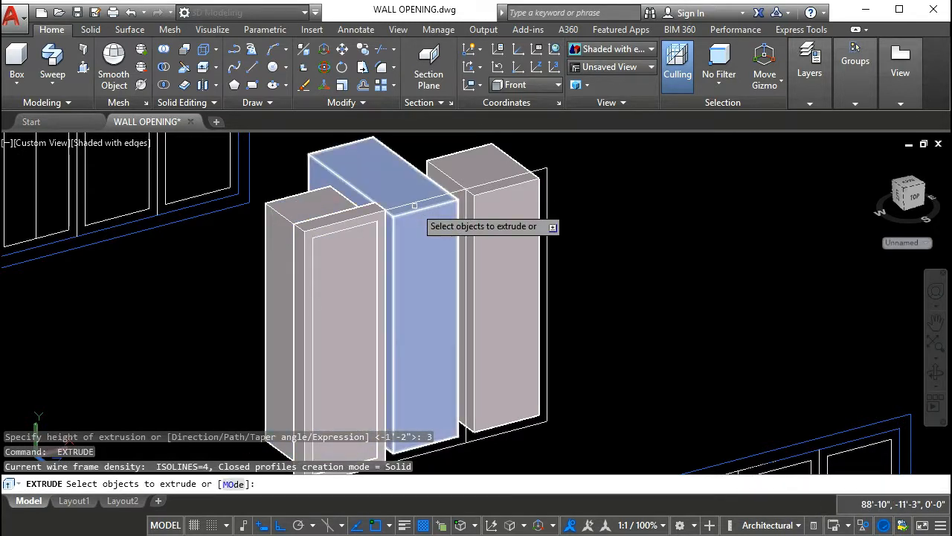
type("u")
key("Return")
key("Return")
key("Escape")
type("u")
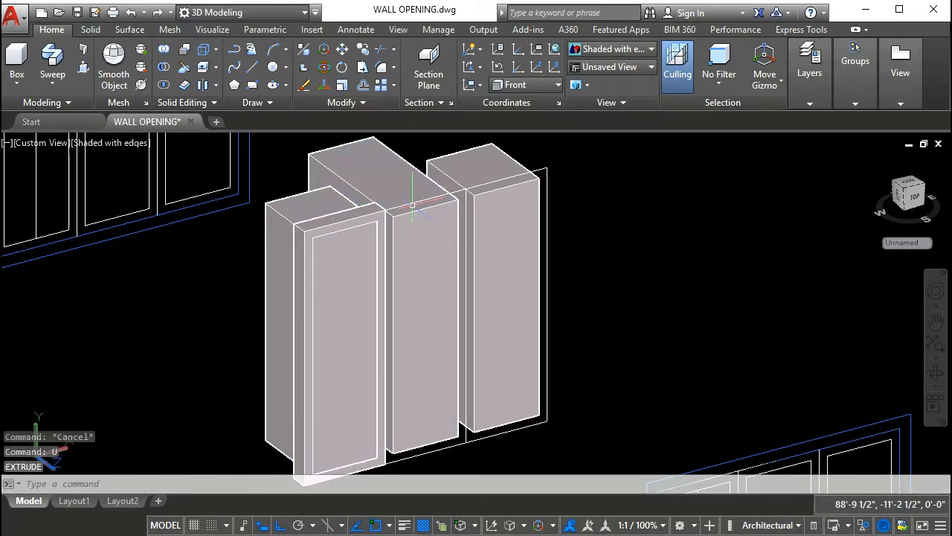
key("Return")
Extrude the left panel's outer rectangle 2" backward along the negative Z axis
left_click(412, 206)
type("ext")
key("Return")
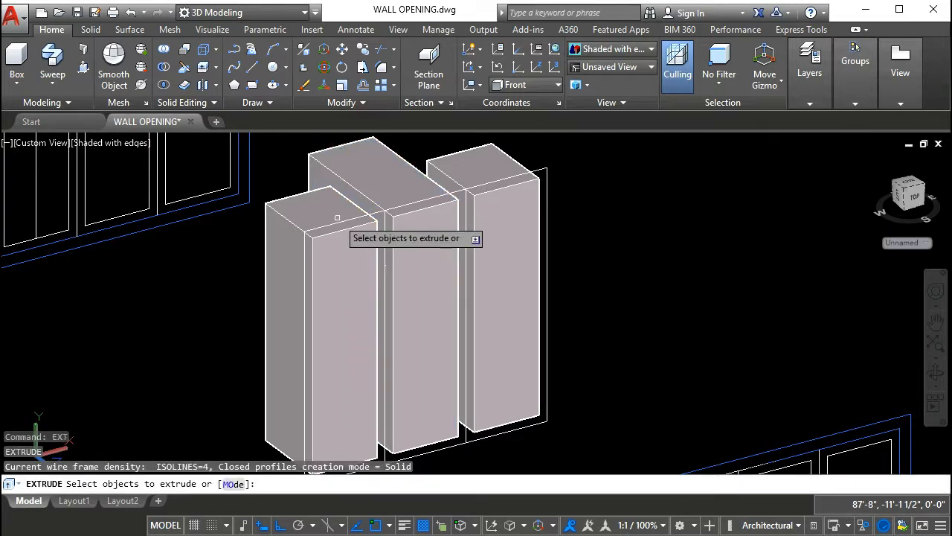
key("Return")
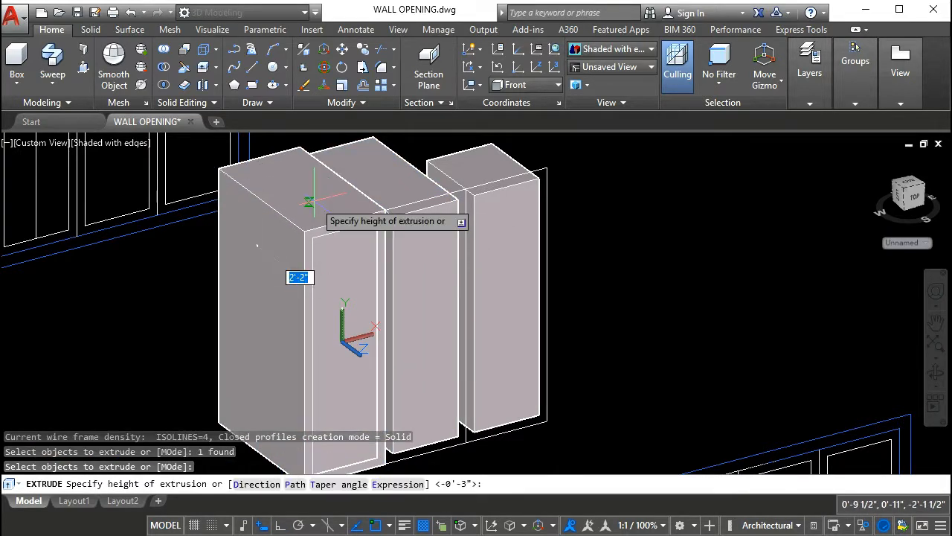
type("2")
key("Return")
key("Escape")
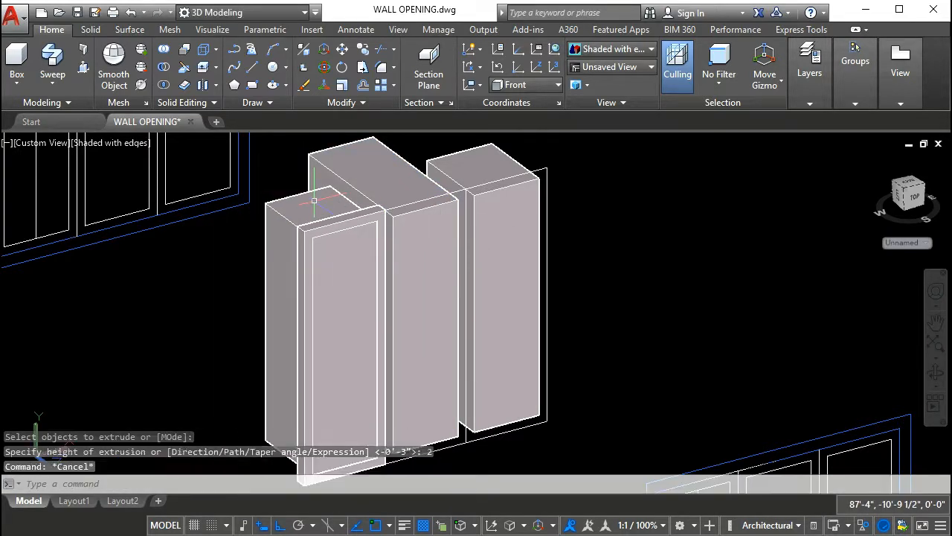
Extrude the middle panel's outer rectangle 2" backward along the negative Z axis
type("ext")
key("Return")
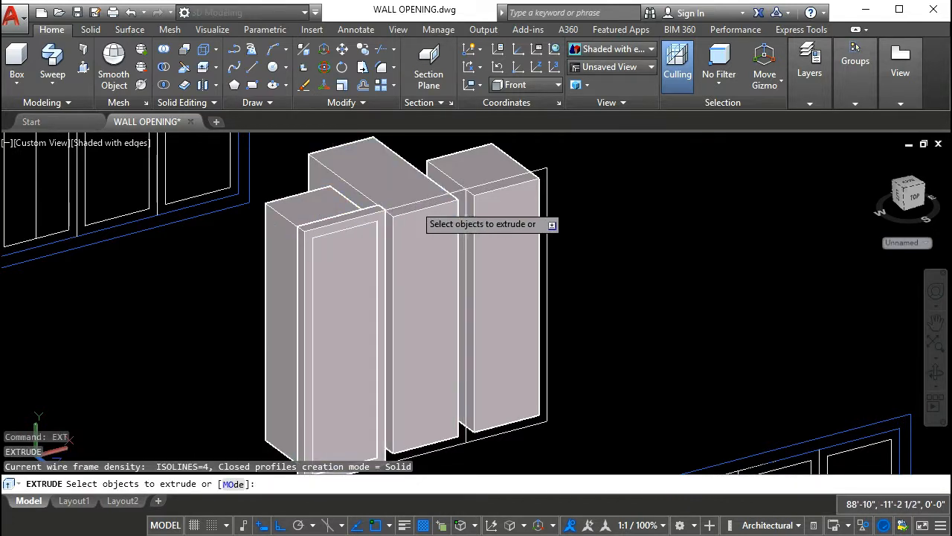
left_click(415, 215)
key("Return")
type("2")
key("Return")
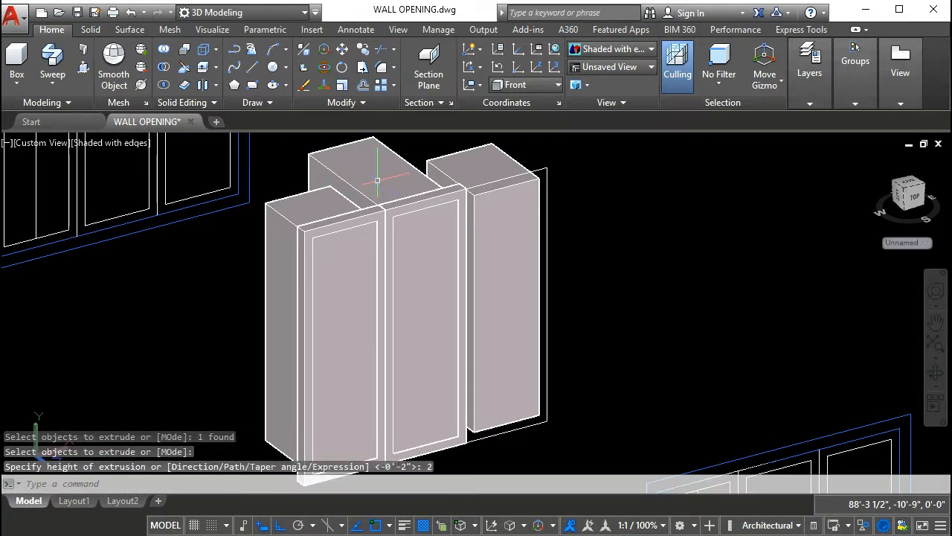
Extrude the right panel's outer rectangle 2" backward along the negative Z axis
key("Escape")
type("ext")
key("Return")
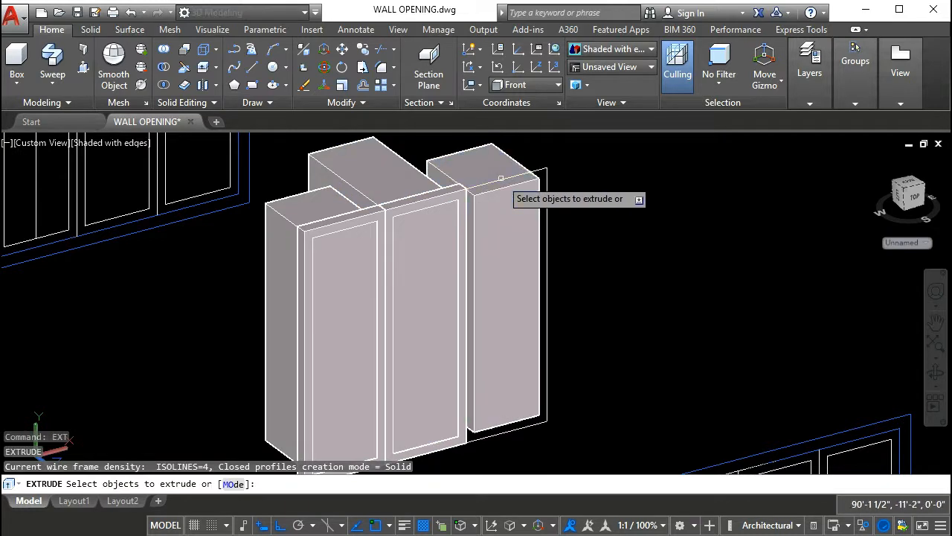
left_click(495, 188)
key("Return")
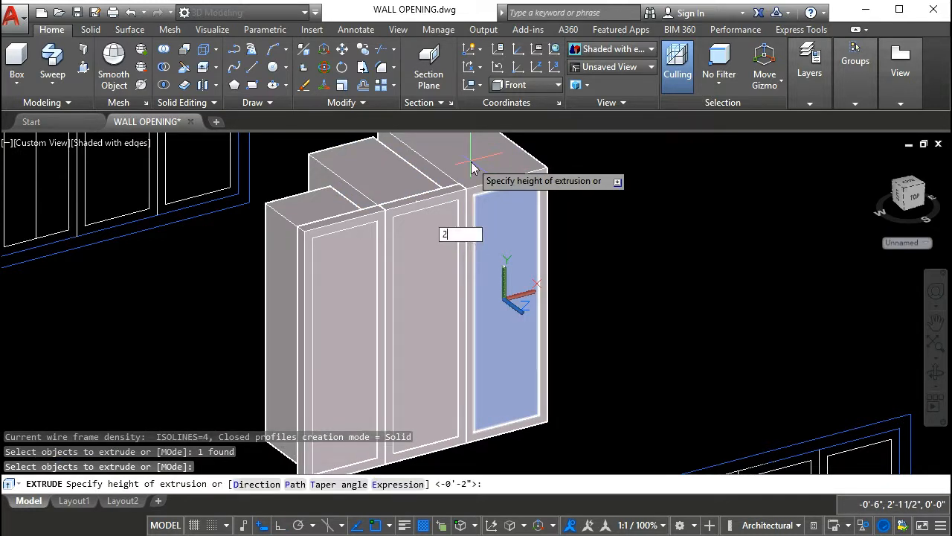
type("2")
key("Return")
key("Escape")
key("Escape")
key("Escape")
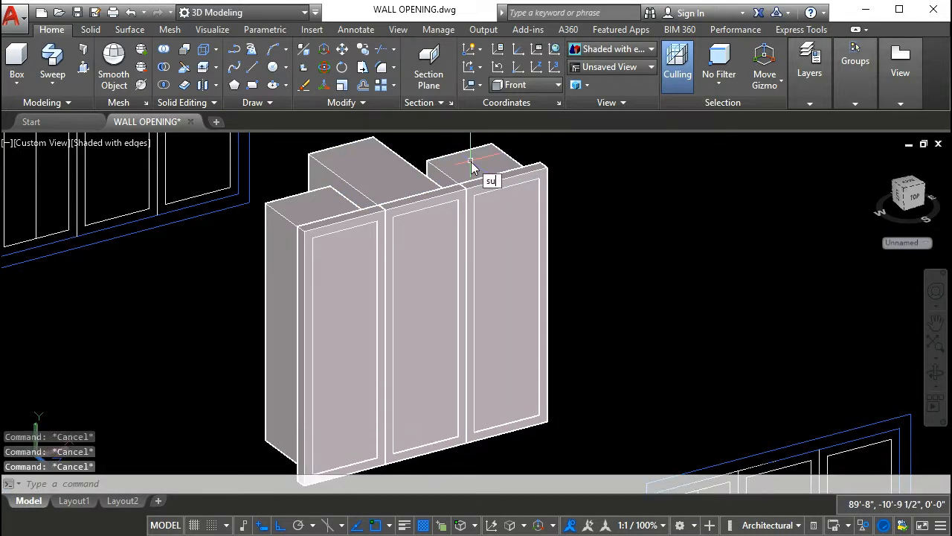
Subtract the deep inner box from the left panel solid to open up its frame
key("Return")
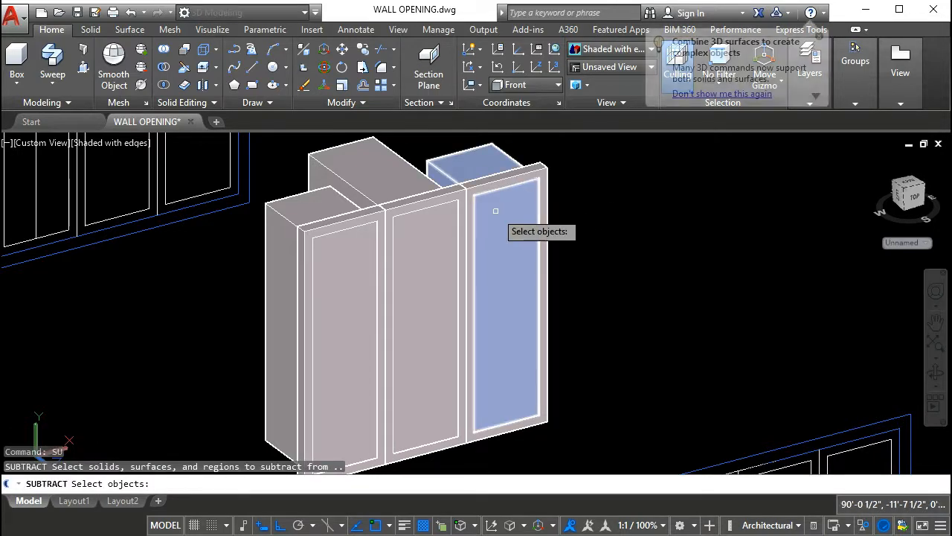
left_click(325, 228)
key("Return")
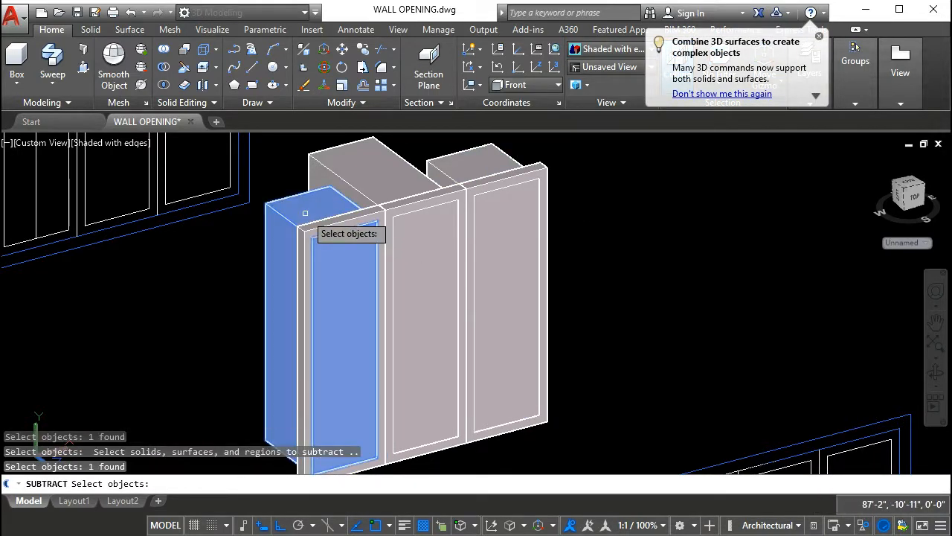
left_click(306, 217)
key("Return")
Subtract the deep inner box from the middle panel solid to open up its frame
key("Return")
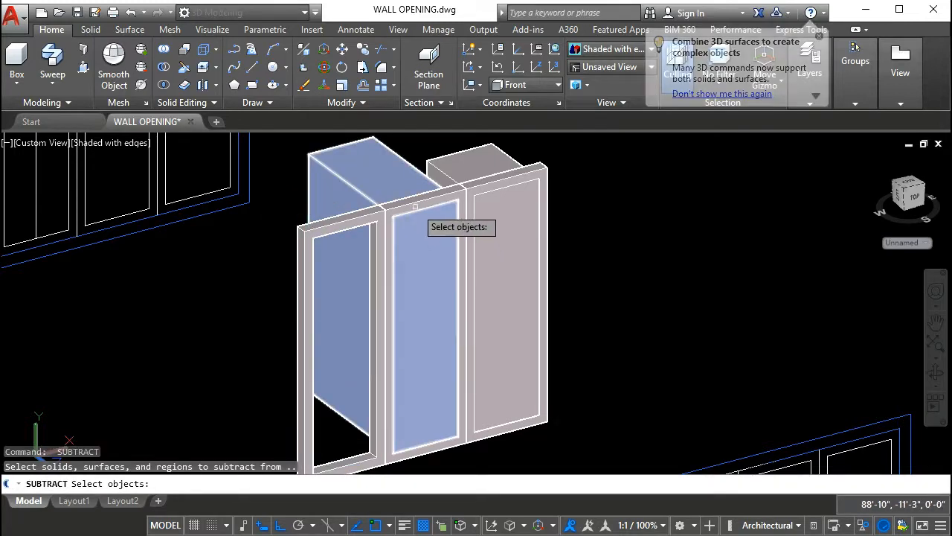
left_click(402, 191)
key("Return")
left_click(379, 180)
key("Return")
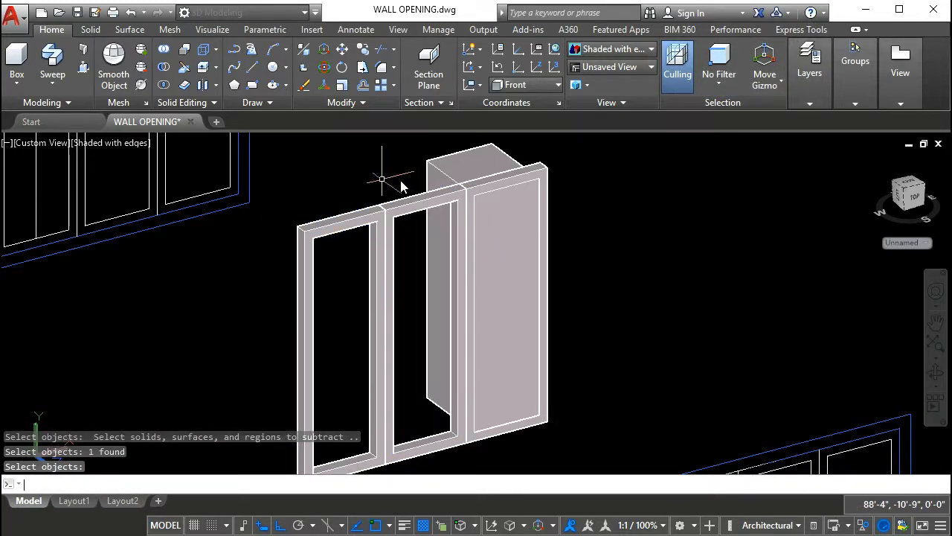
Subtract the deep inner box from the right panel solid to open up its frame
key("Return")
left_click(485, 178)
key("Return")
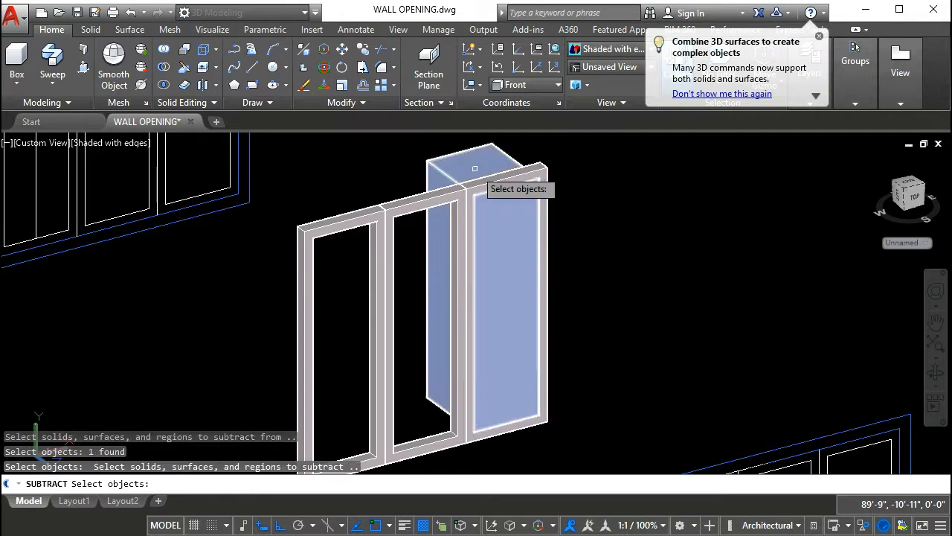
left_click(435, 186)
key("Return")
scroll(456, 201, "down", 2)
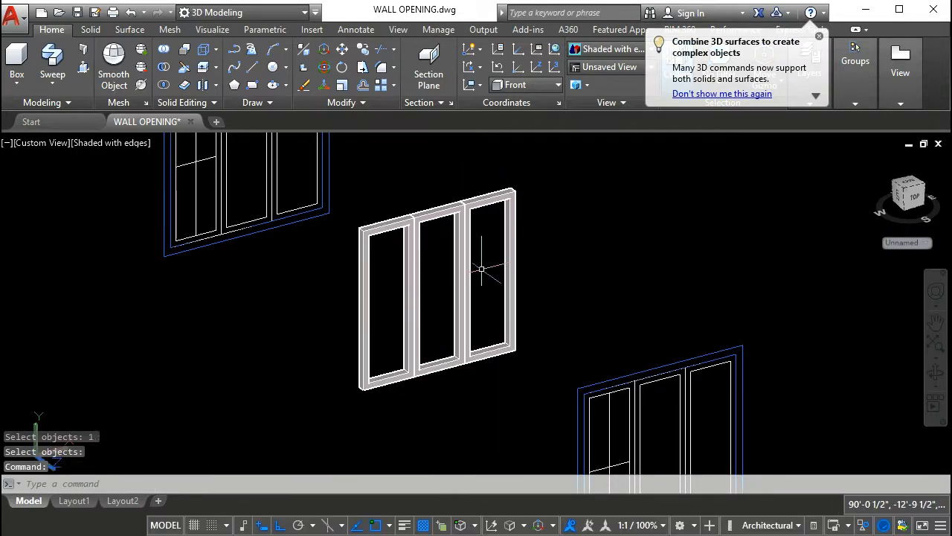
End object isolation to bring back the hidden solid outer frame around the three panel frames
key("Escape")
right_click(529, 243)
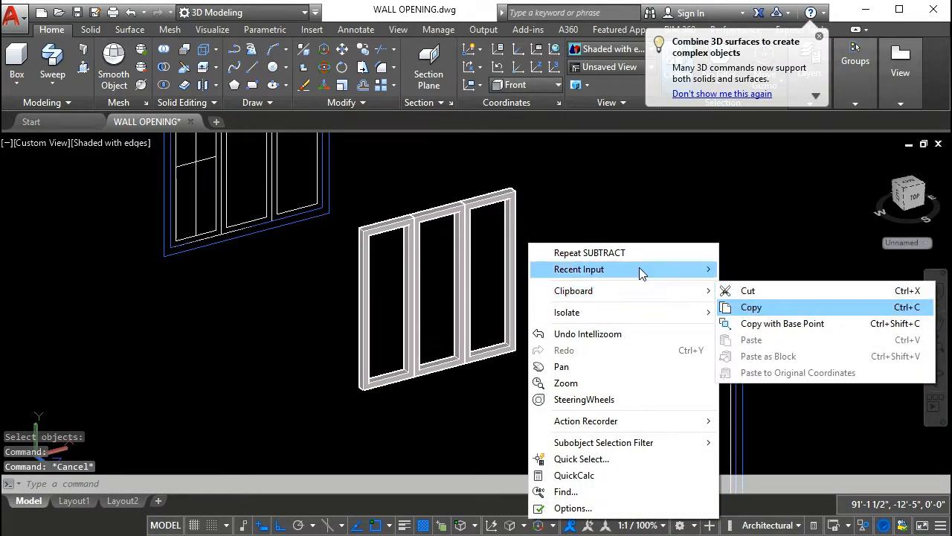
mouse_move(631, 312)
left_click(780, 345)
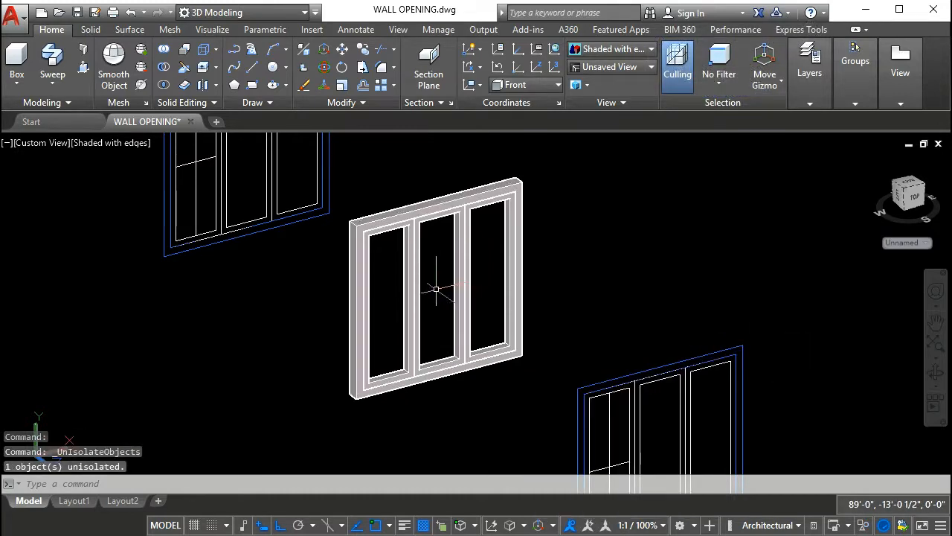
middle_click_drag(434, 290, 409, 236)
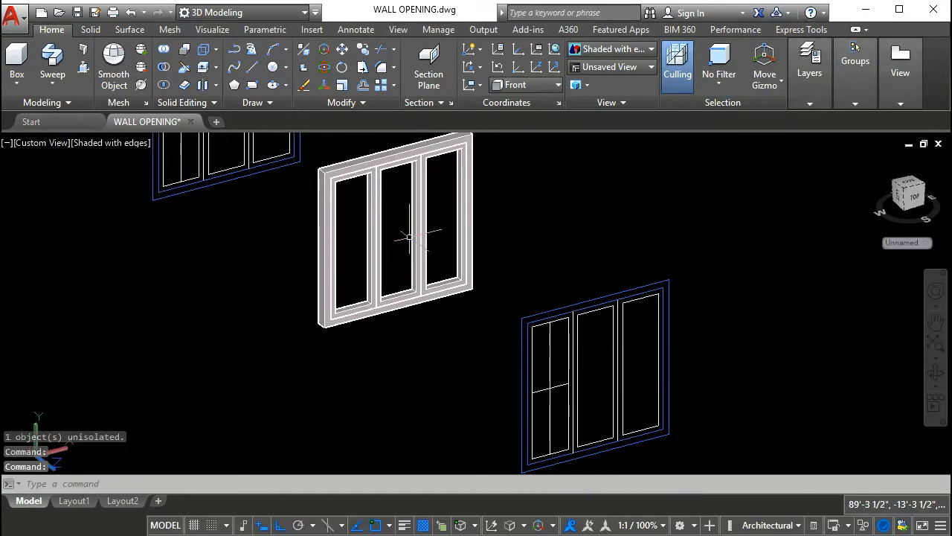
scroll(345, 305, "up", 6)
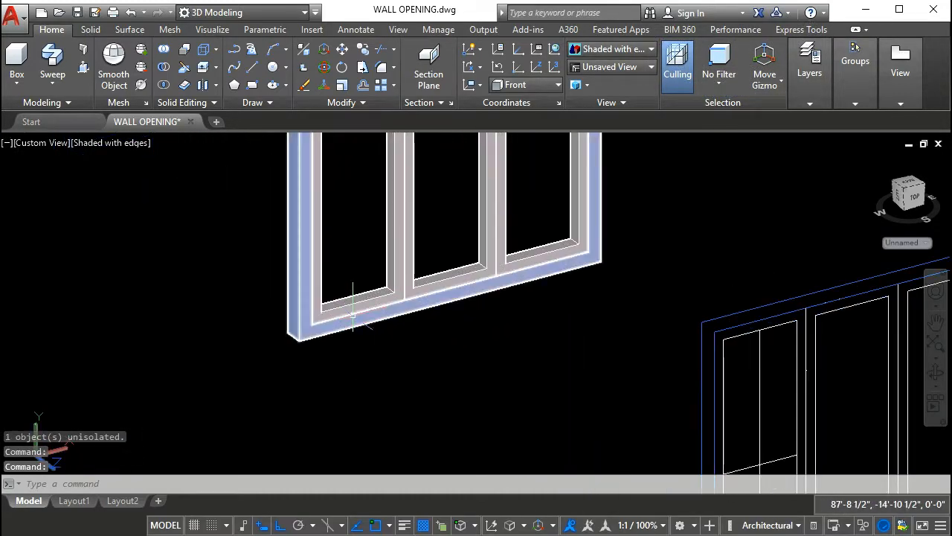
scroll(366, 320, "down", 4)
middle_click_drag(414, 335, 405, 314)
key("Escape")
type("ct o")
key("Return")
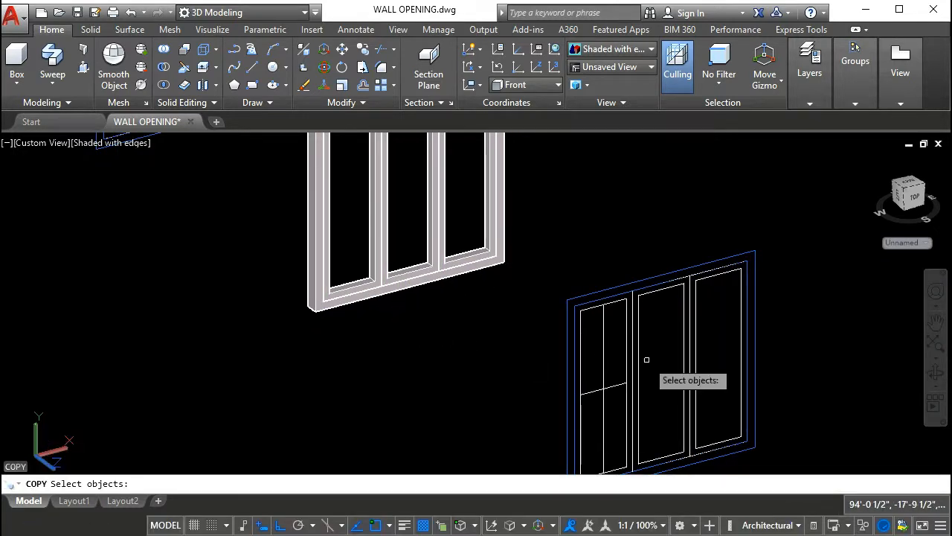
middle_click_drag(715, 394, 651, 351)
left_click(639, 404)
left_click(613, 410)
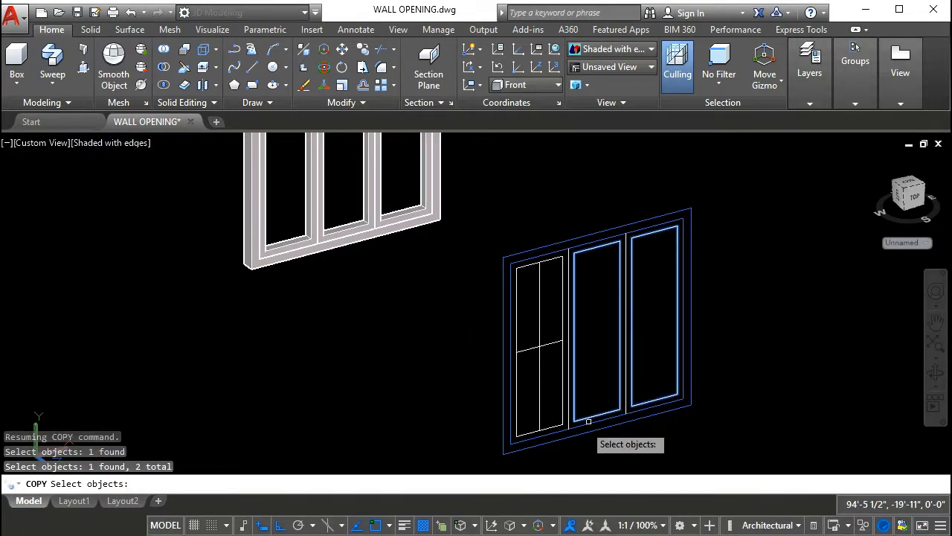
left_click(552, 426)
key("Return")
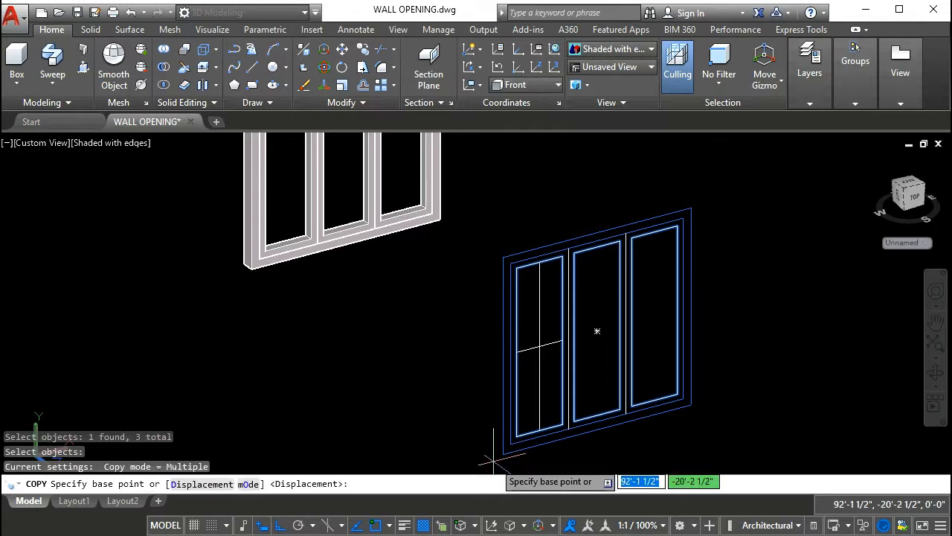
left_click(503, 450)
middle_click_drag(328, 349, 411, 387)
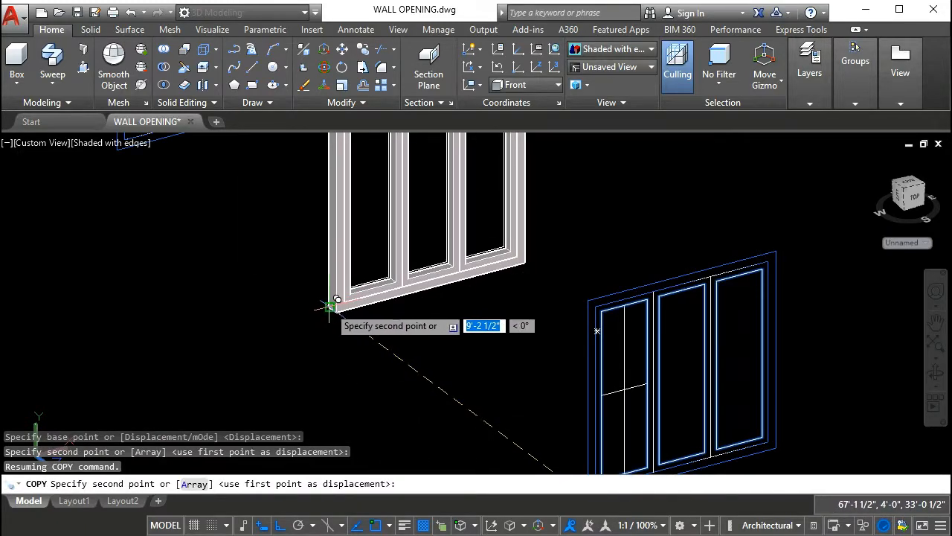
scroll(331, 305, "up", 3)
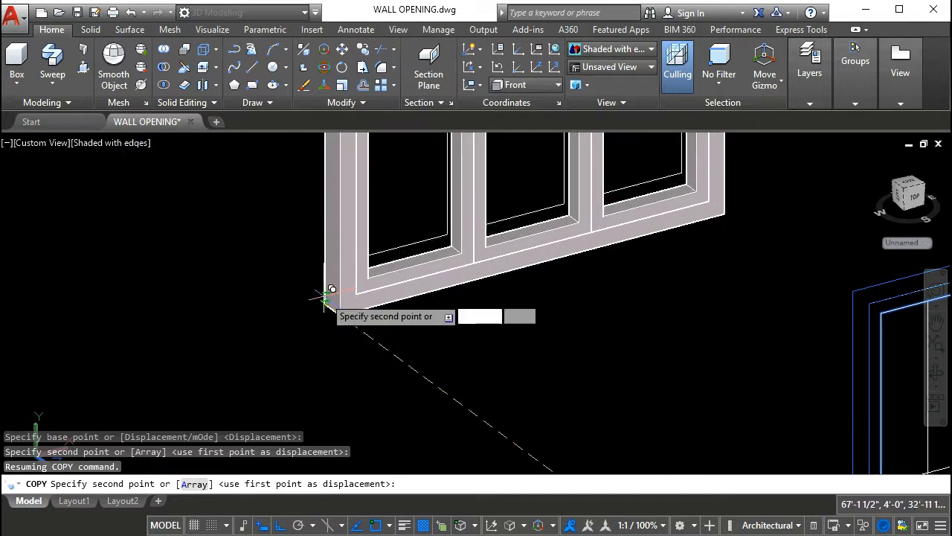
scroll(330, 296, "down", 6)
key("Escape")
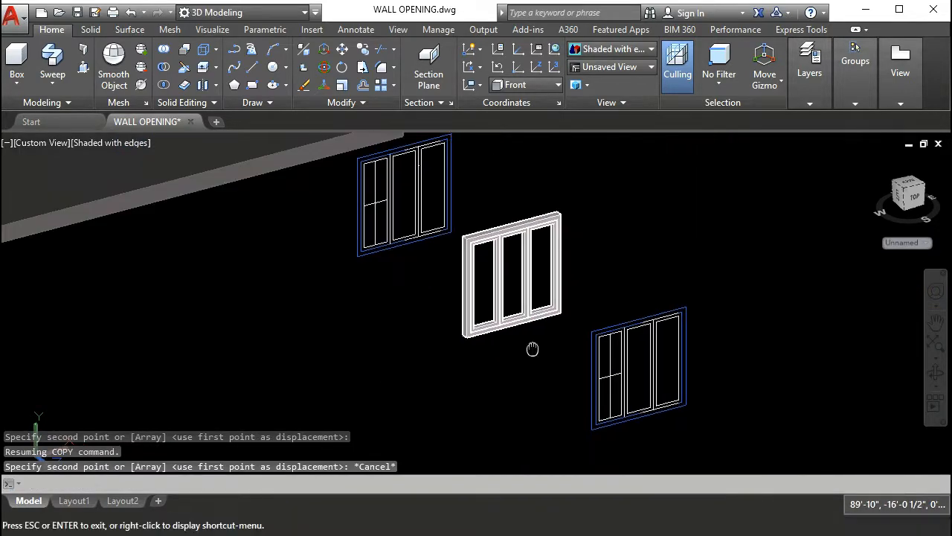
Copy the left panel's two crossing lines from the flat window drawing into the solid window, from the lower-left outer corner to the frame's mid-depth
scroll(610, 384, "up", 3)
type("co")
key("Return")
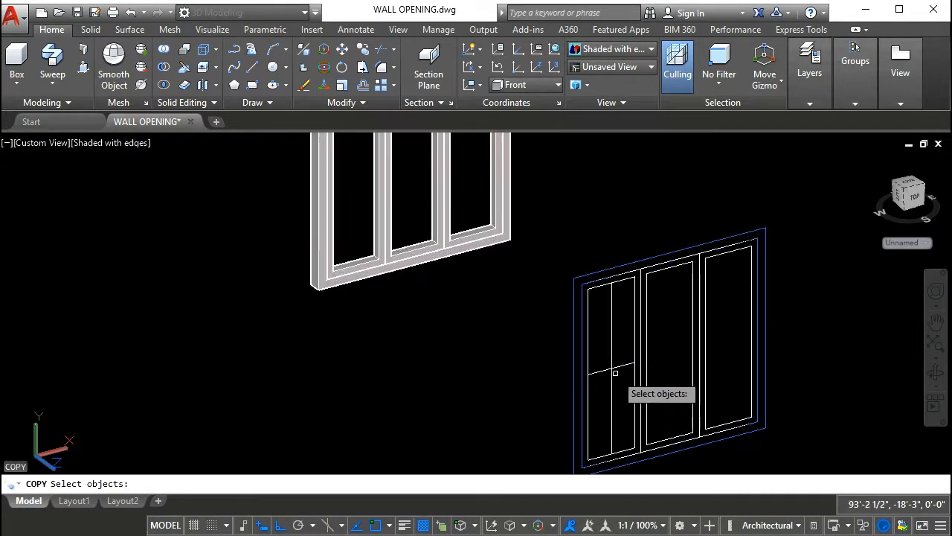
left_click(619, 380)
left_click(606, 356)
middle_click_drag(610, 387, 580, 325)
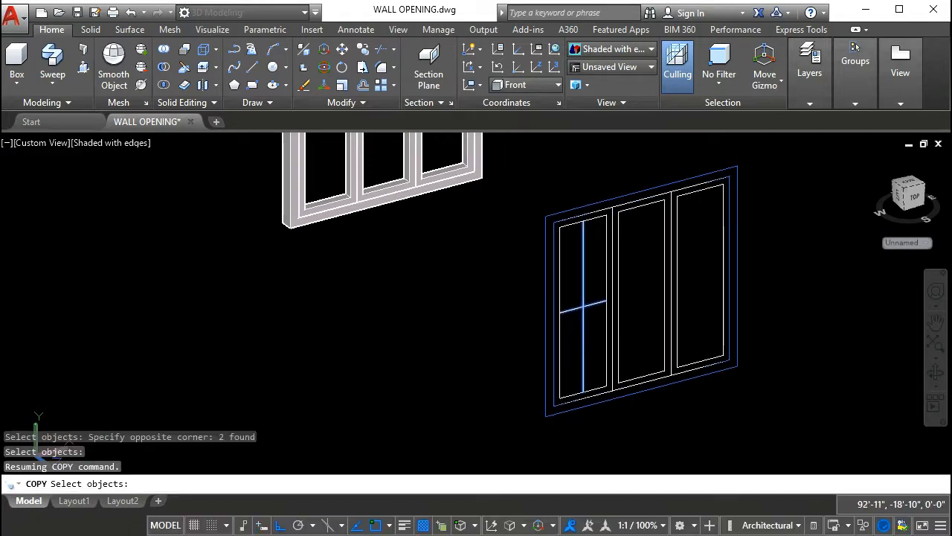
key("Return")
left_click(551, 412)
scroll(389, 304, "up", 4)
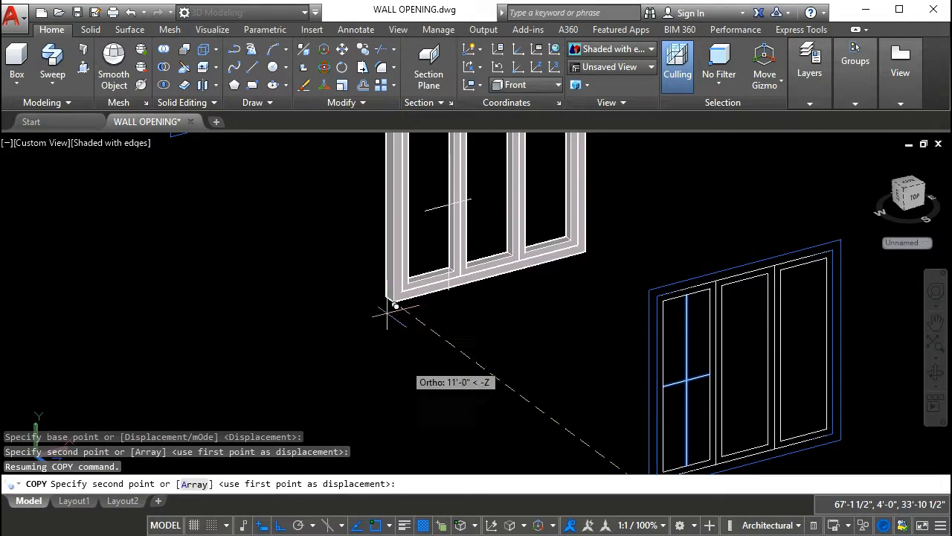
scroll(343, 327, "down", 1)
scroll(342, 327, "up", 1)
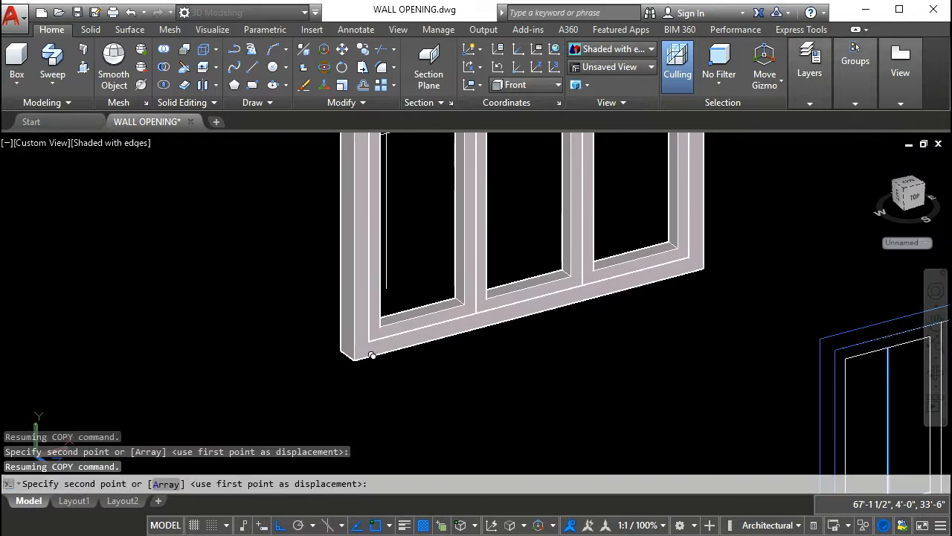
scroll(335, 339, "up", 1)
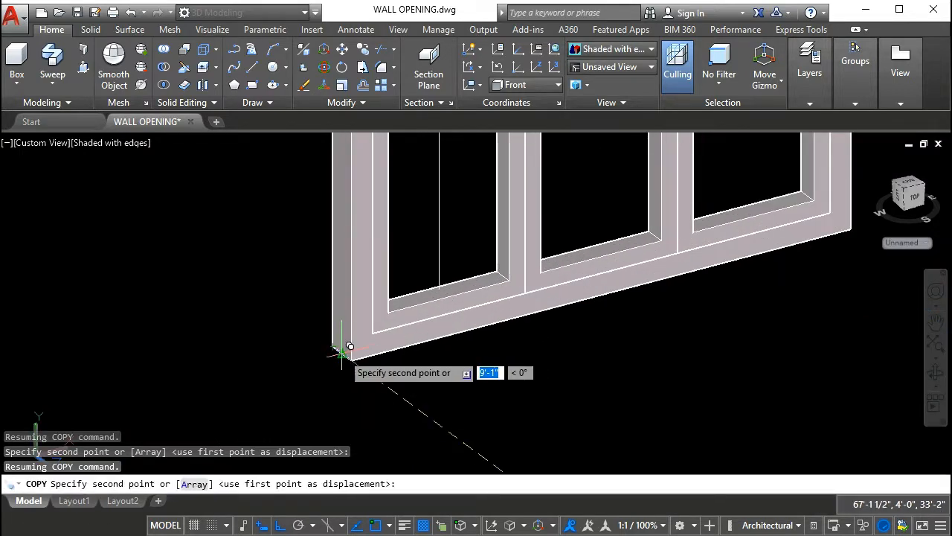
left_click(342, 350)
scroll(343, 349, "down", 2)
key("Return")
key("Escape")
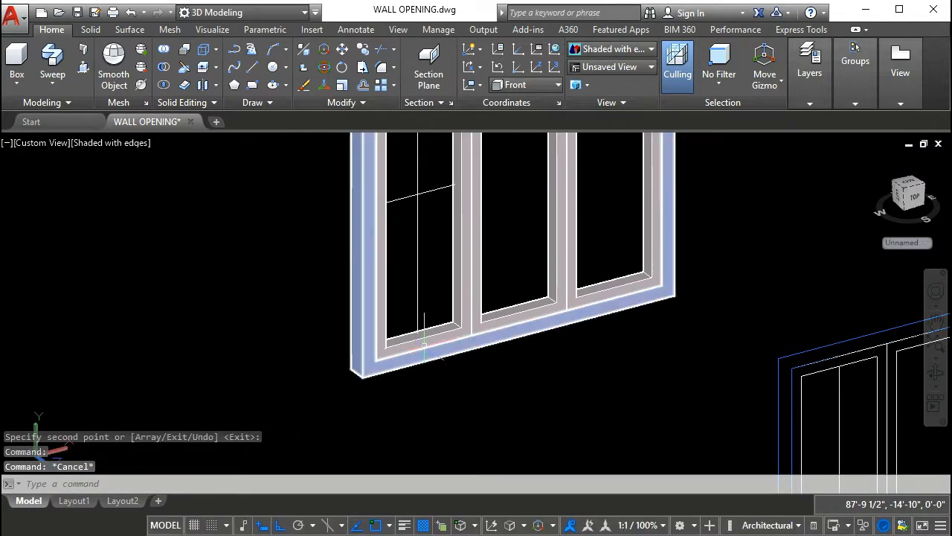
Draw a 0.5 by 0.5 inch square on the left panel's bottom frame face, starting at the lower end of the vertical crossbar line
scroll(424, 342, "up", 6)
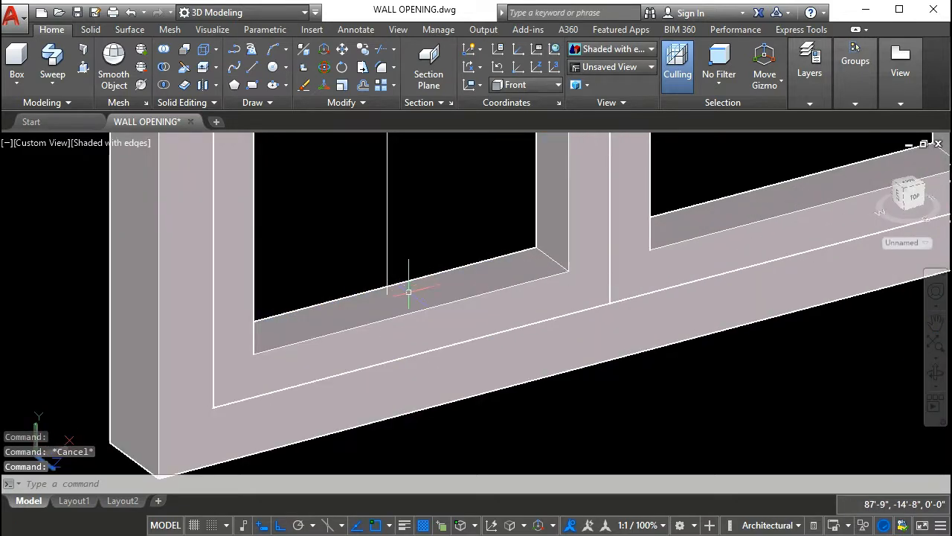
scroll(410, 297, "up", 3)
type("rec")
key("Return")
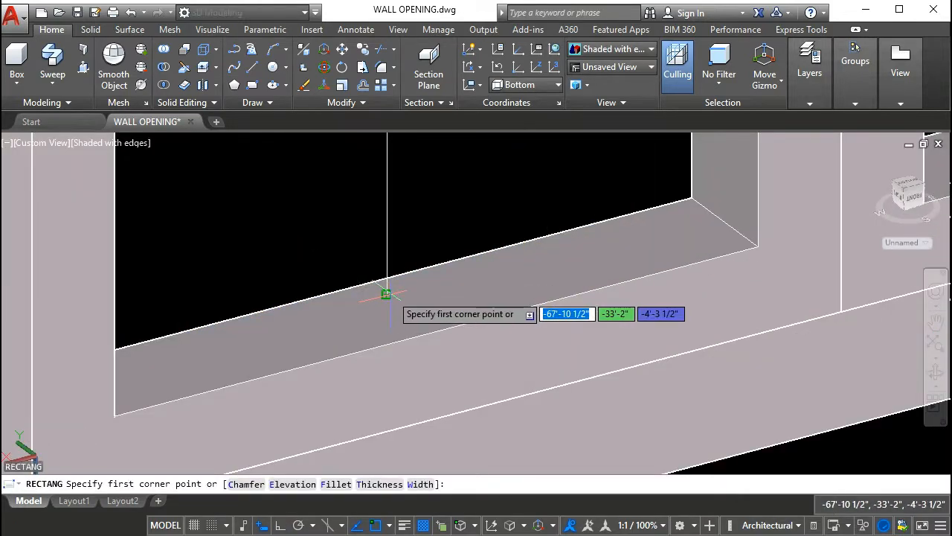
left_click(386, 293)
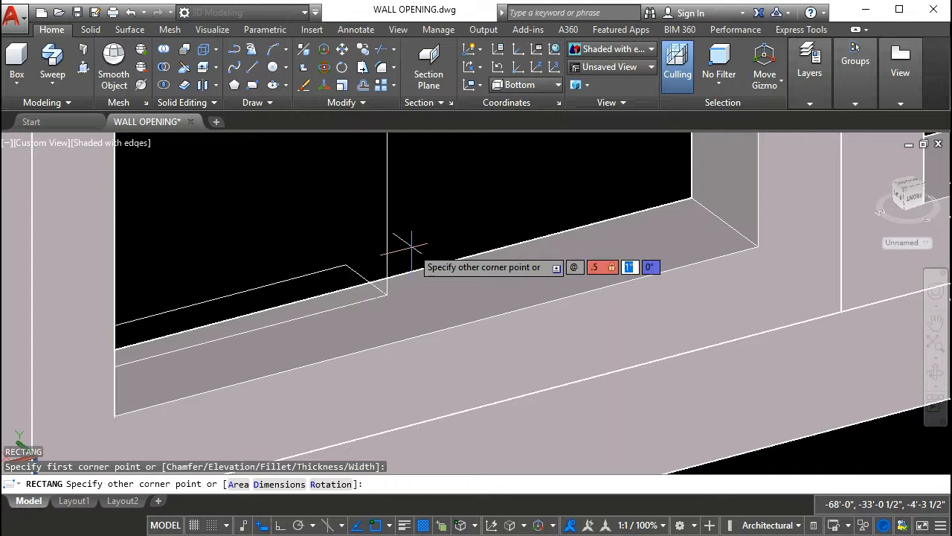
type(".5,.5")
key("Return")
key("Escape")
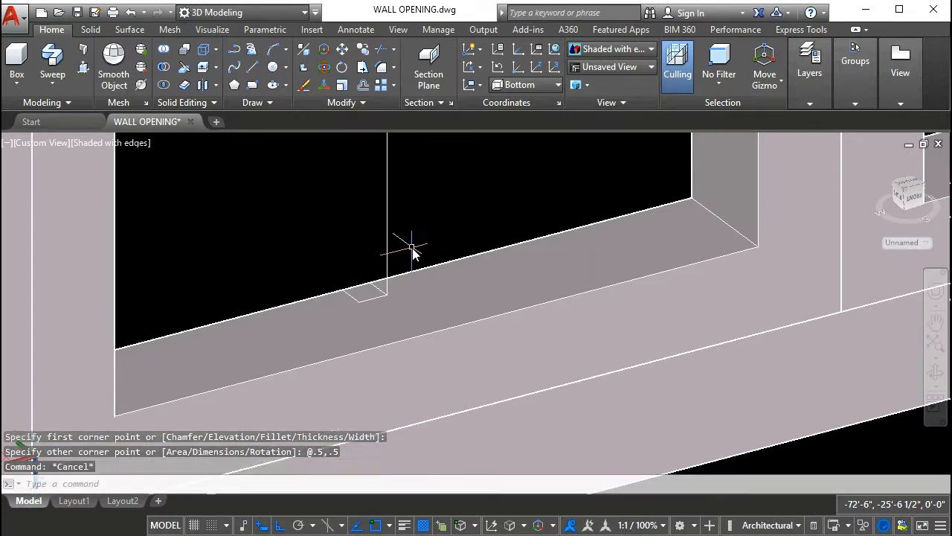
Move the small square from its centre about 1/2 inch along the frame's depth towards the front face
type("m")
key("Return")
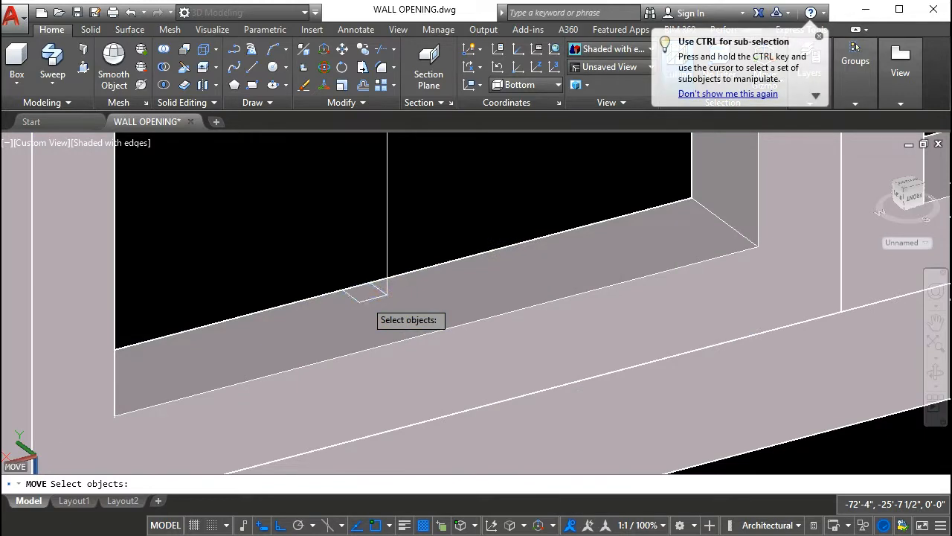
left_click(362, 287)
key("Return")
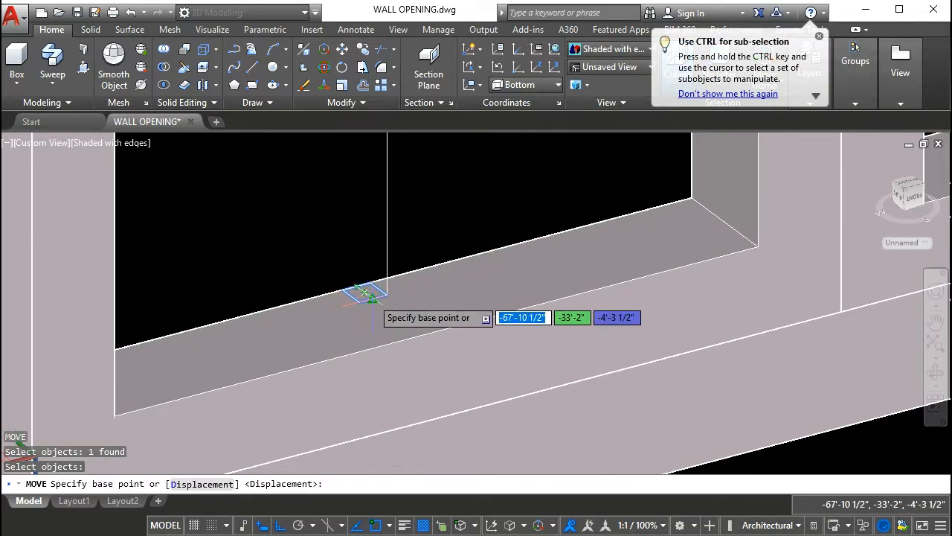
left_click(365, 293)
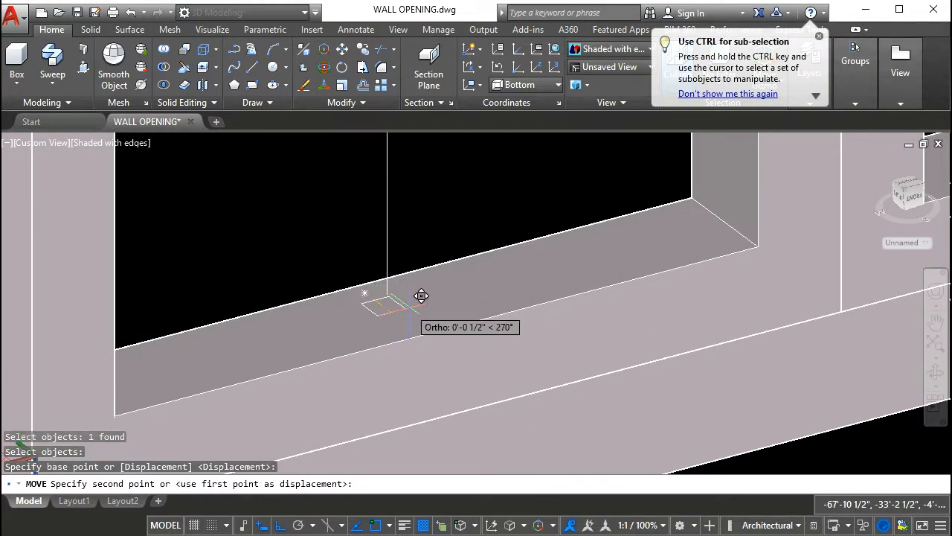
left_click(402, 317)
Move the same square again, sideways and back, so its rear edge sits at the lower end of the vertical line
key("Return")
type("p")
key("Return")
key("Return")
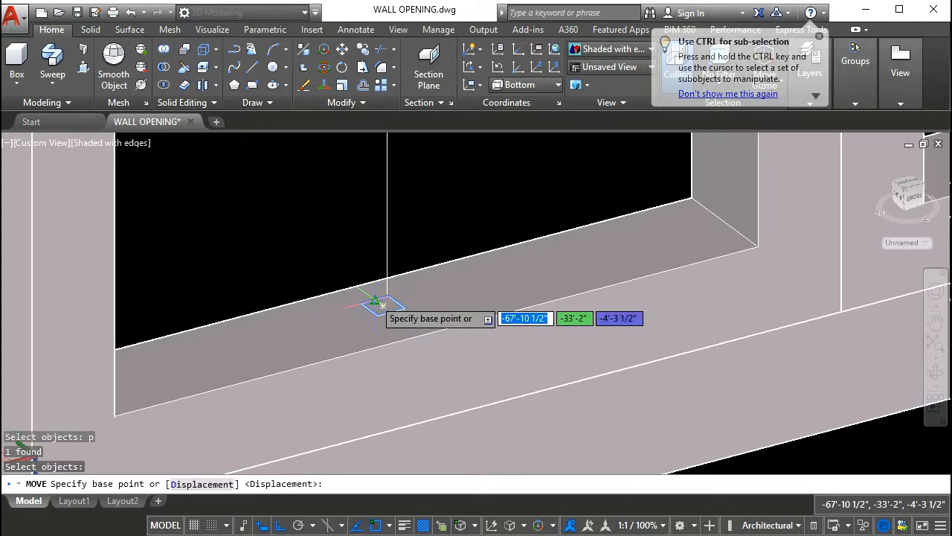
left_click(387, 290)
left_click(400, 284)
scroll(404, 283, "down", 3)
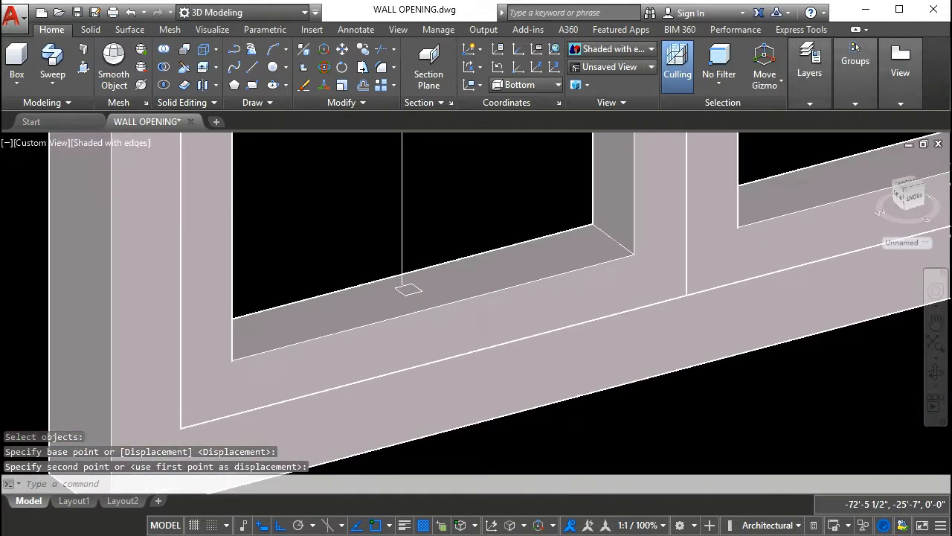
scroll(402, 281, "up", 5)
key("Escape")
key("Escape")
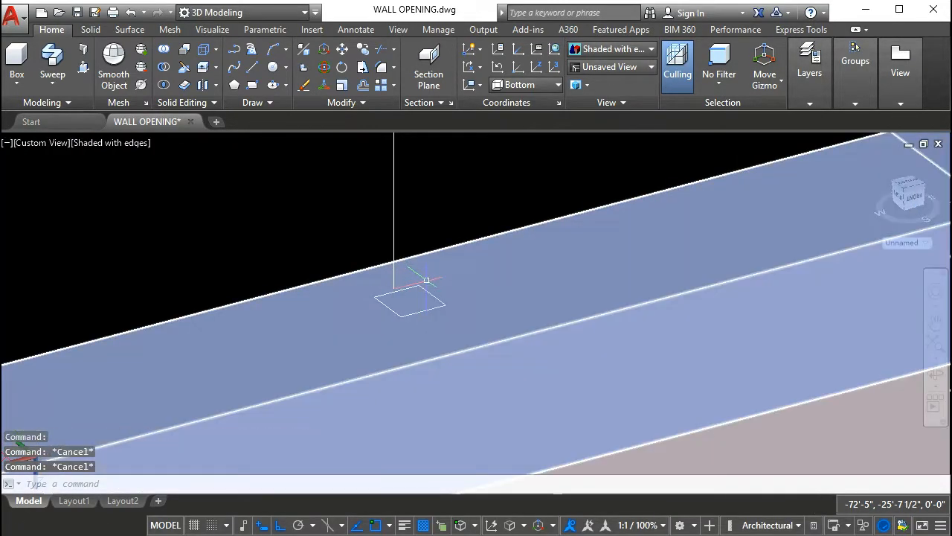
key("Escape")
Copy the small square straight up to a point a short distance above the original
type("c")
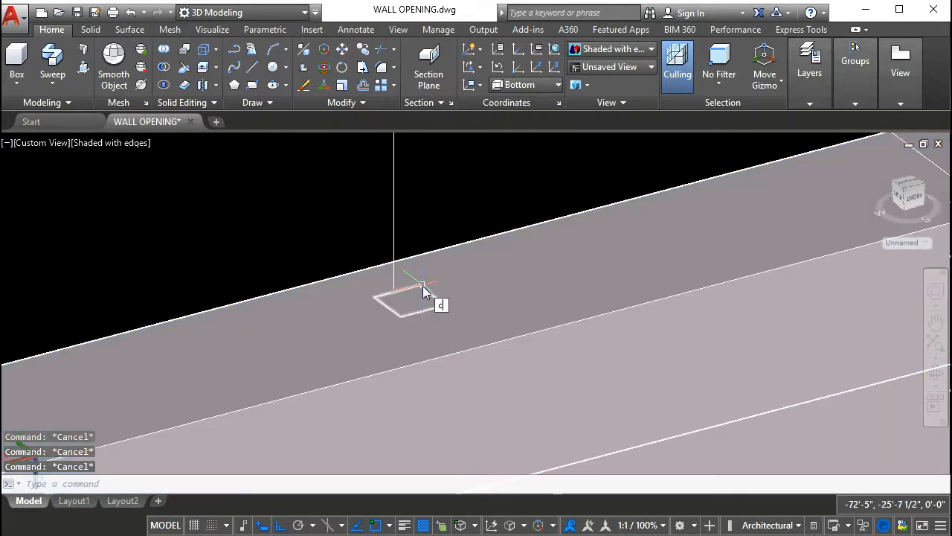
type("t o")
key("Return")
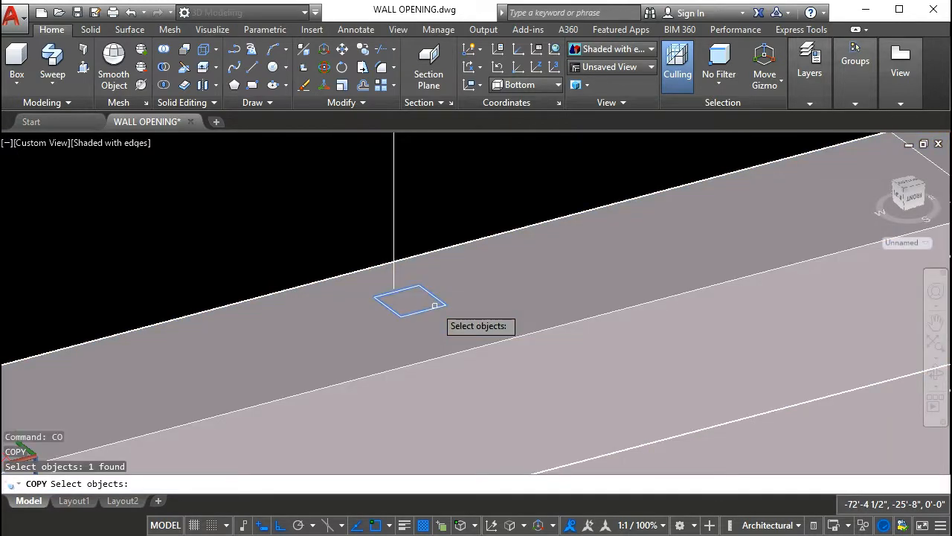
key("Return")
left_click(424, 310)
left_click(422, 206)
key("Escape")
key("Escape")
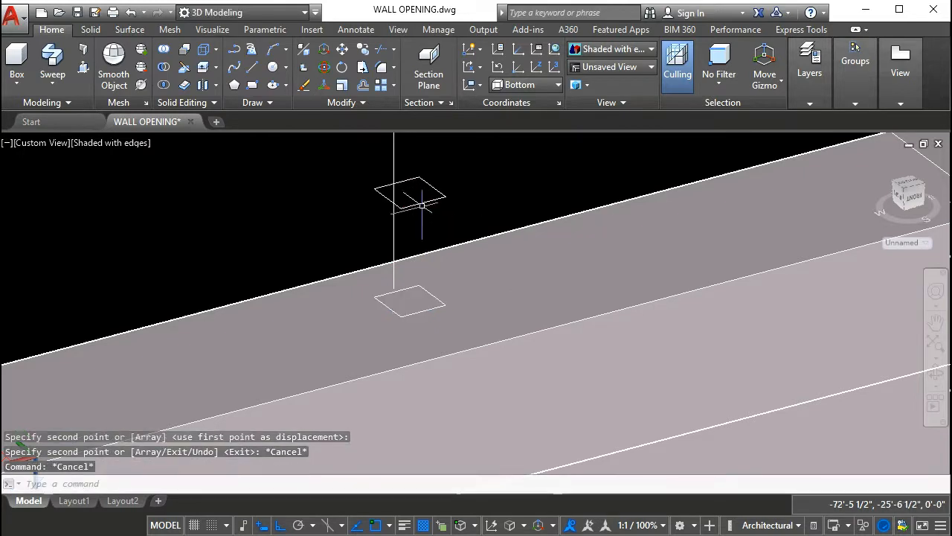
key("Return")
left_click(432, 207)
left_click(417, 189)
key("Return")
left_click(422, 204)
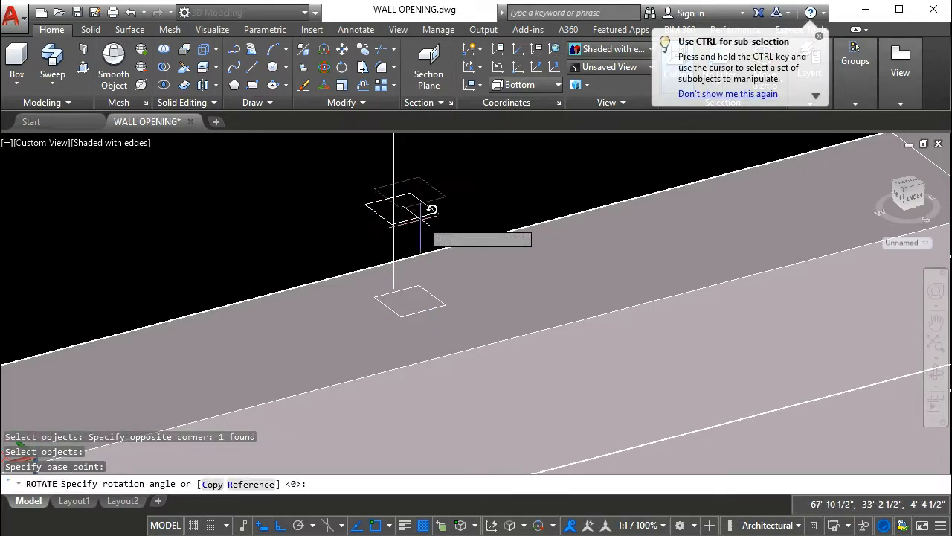
key("Return")
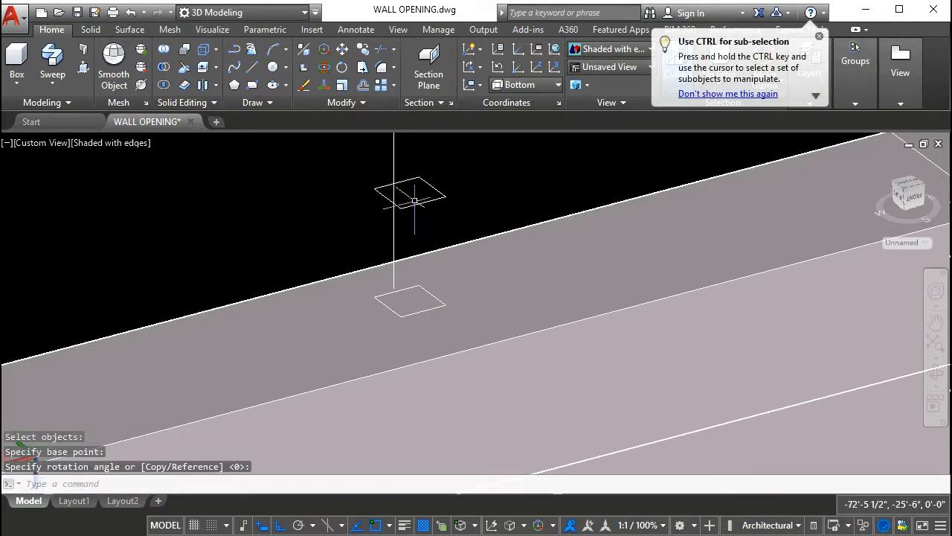
key("Escape")
type("ro")
key("Return")
left_click(447, 201)
left_click(435, 191)
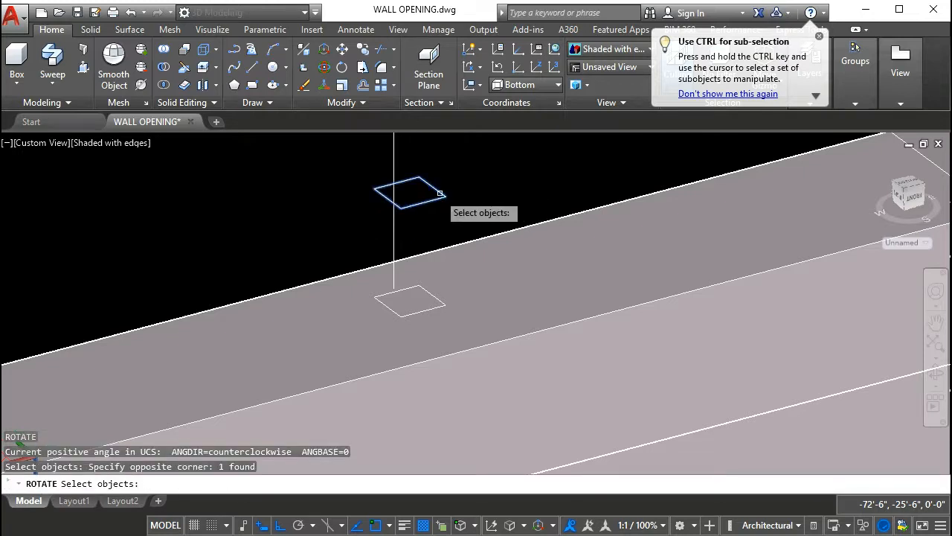
key("Return")
left_click(423, 203)
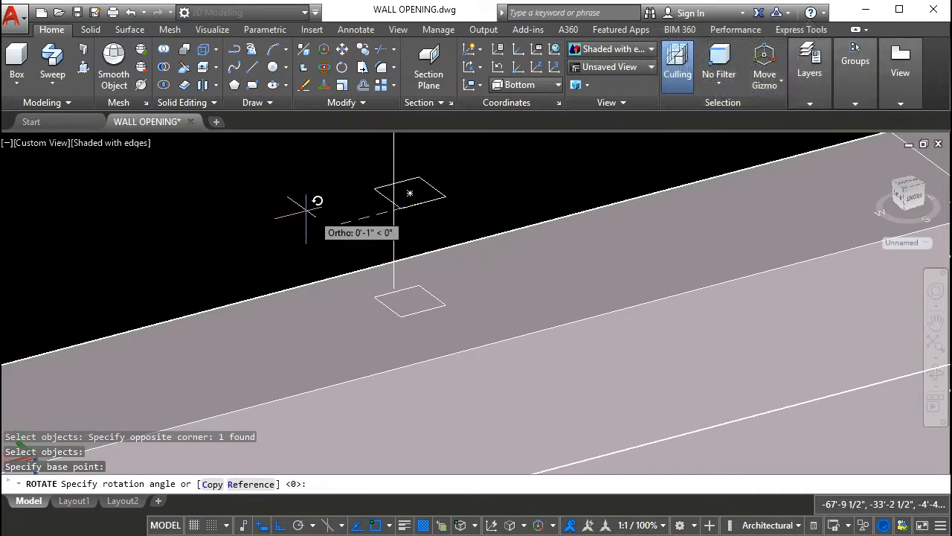
key("Escape")
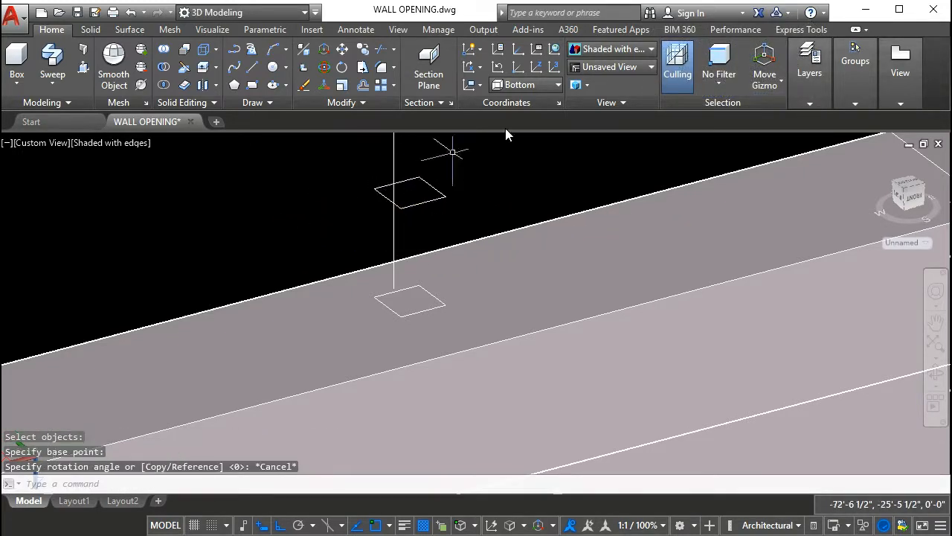
Set the coordinate system to Front and rotate the upper square by 270° about its corner so it stands upright
left_click(521, 85)
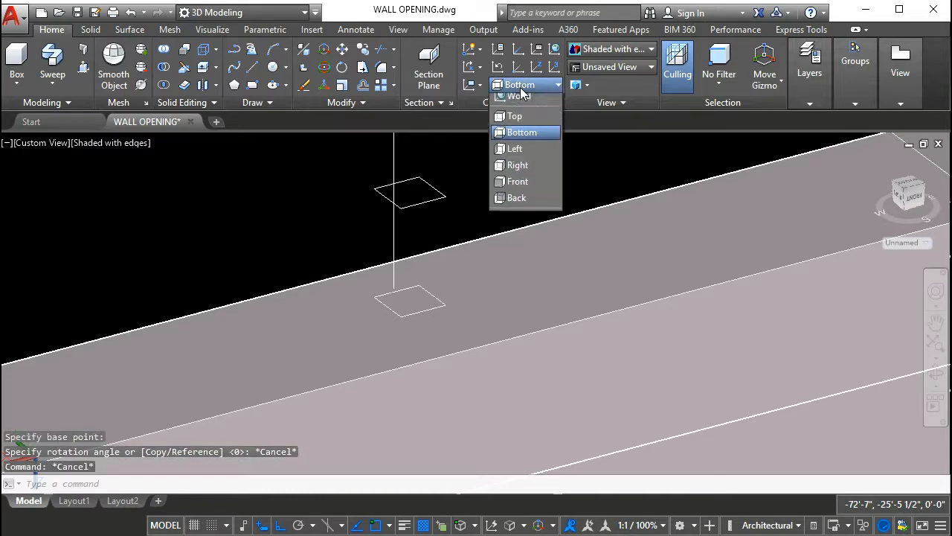
left_click(518, 188)
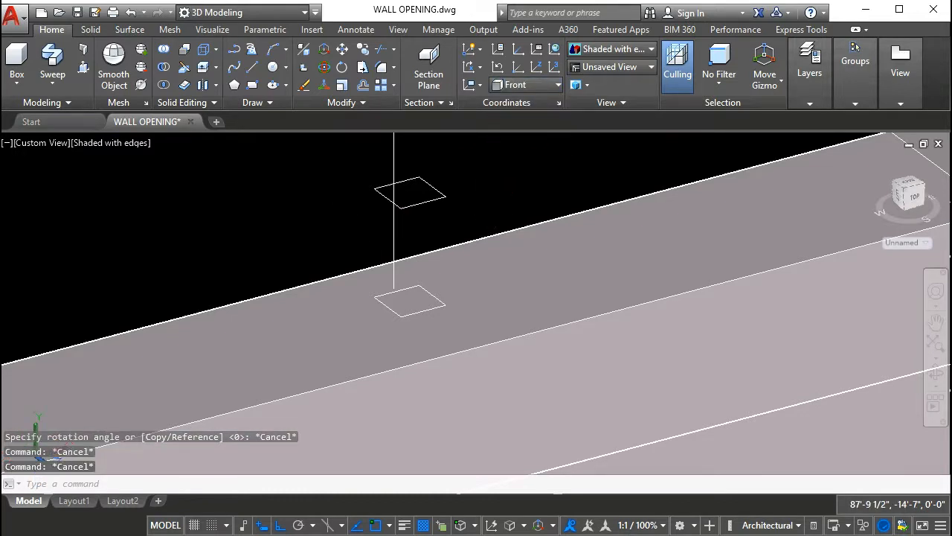
type("ro")
key("Return")
left_click(444, 196)
key("Return")
left_click(447, 196)
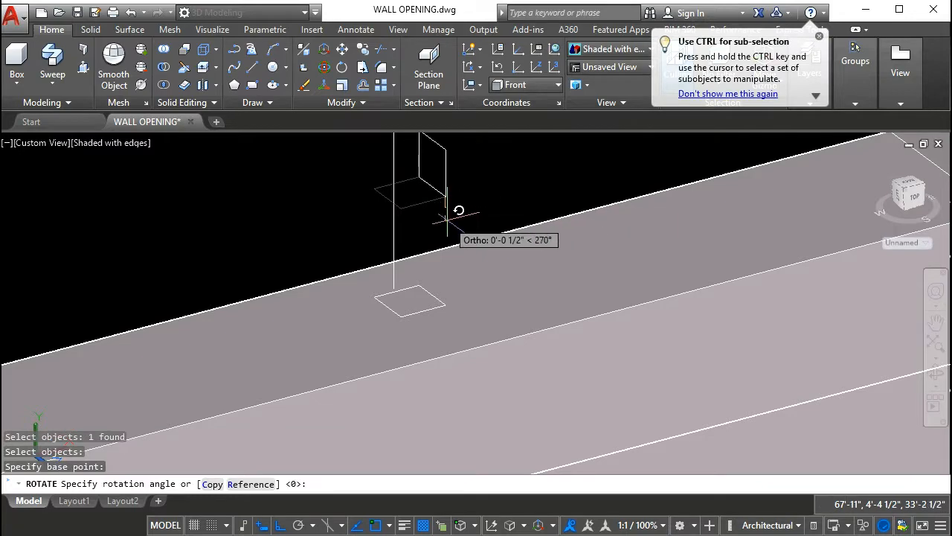
left_click(447, 220)
key("Escape")
key("Escape")
key("Escape")
scroll(471, 226, "down", 2)
middle_click_drag(474, 239, 485, 293)
key("Escape")
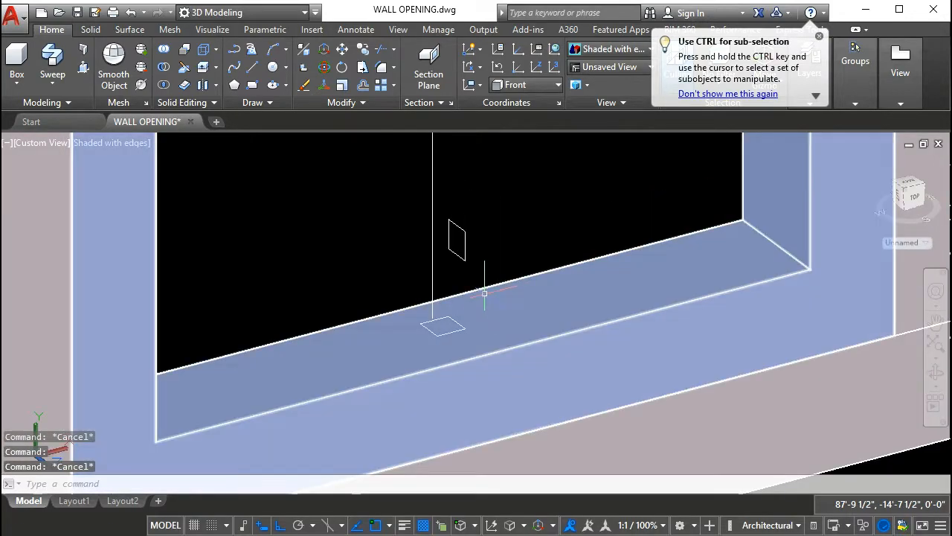
Sweep the lower flat square along the left panel's vertical line to form the solid vertical crossbar
type("SWEEP")
key("Return")
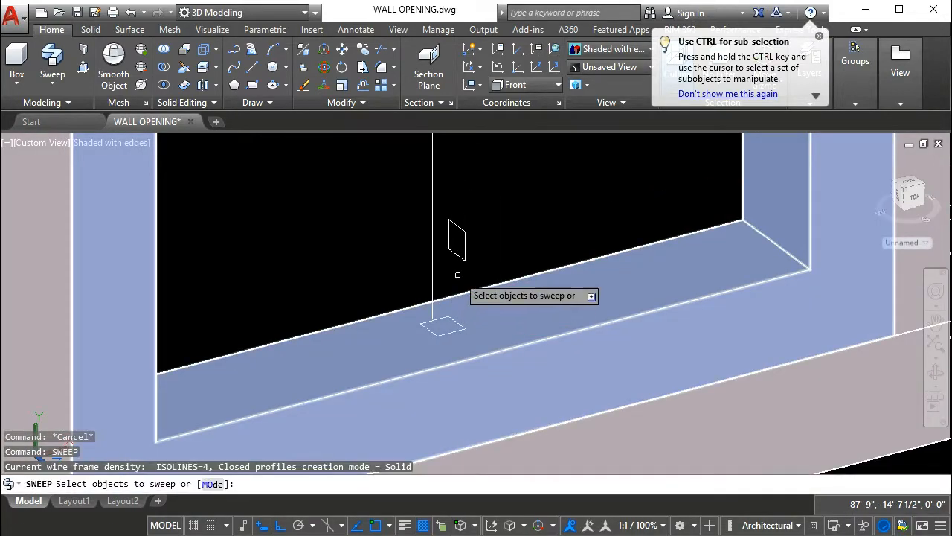
scroll(455, 328, "up", 2)
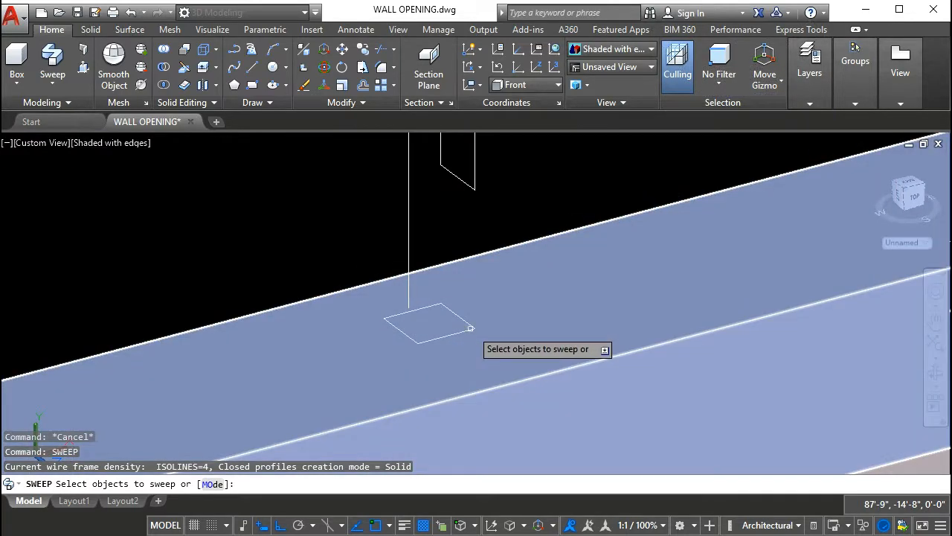
scroll(474, 328, "up", 2)
left_click(468, 319)
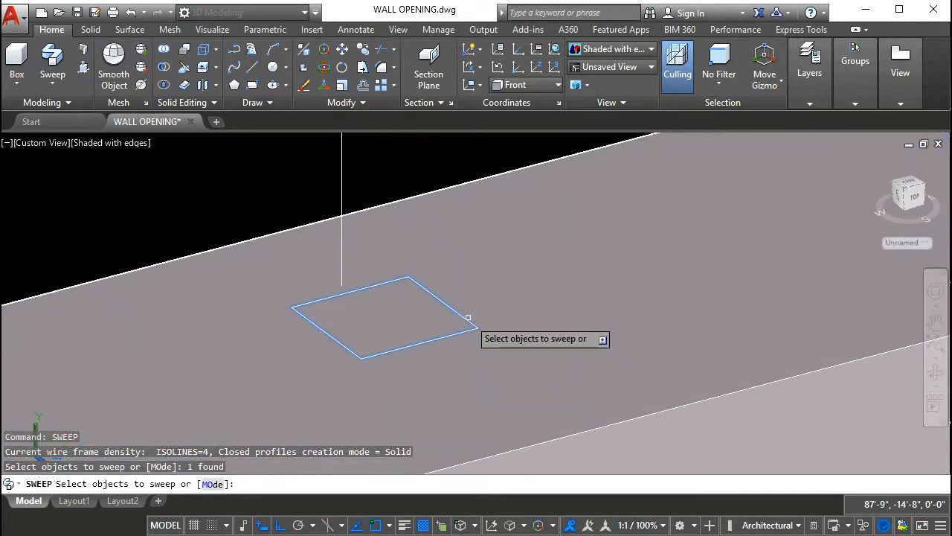
key("Return")
left_click(342, 169)
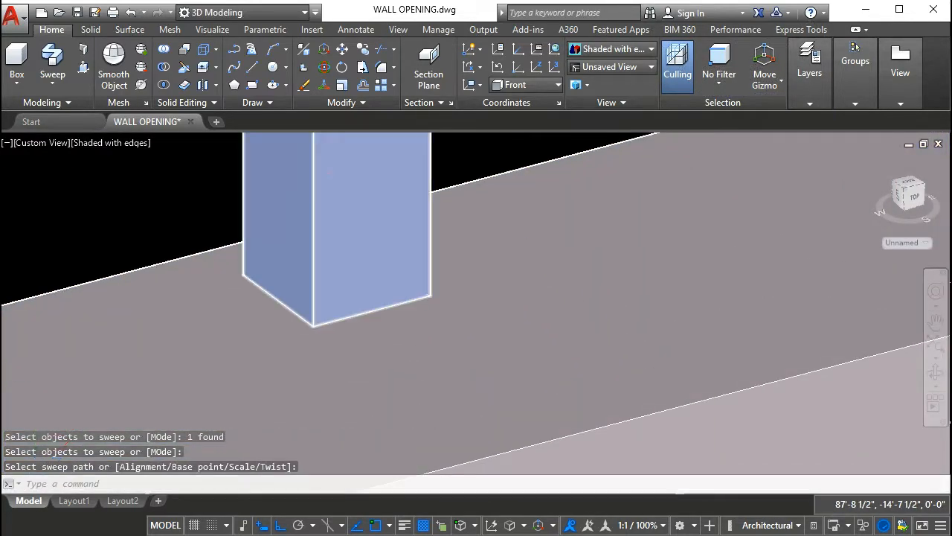
scroll(346, 167, "down", 5)
key("Return")
middle_click_drag(350, 167, 371, 271)
key("Escape")
key("Escape")
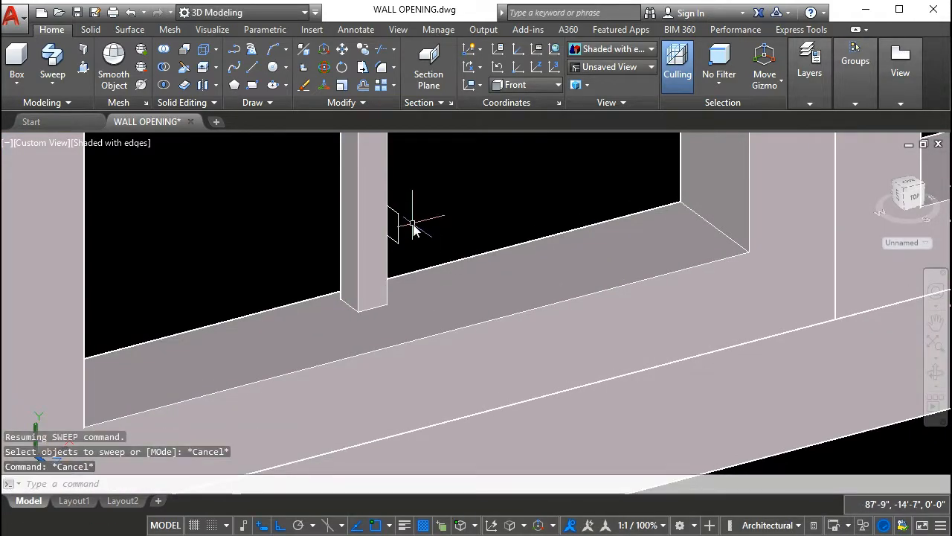
key("Return")
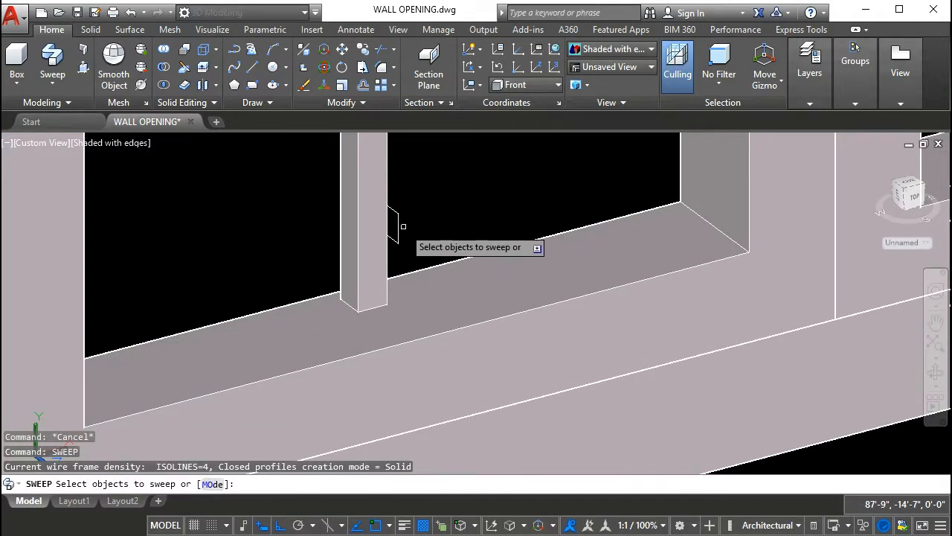
left_click(399, 228)
scroll(463, 206, "down", 4)
middle_click_drag(465, 195, 486, 327)
scroll(430, 246, "down", 3)
scroll(424, 215, "up", 5)
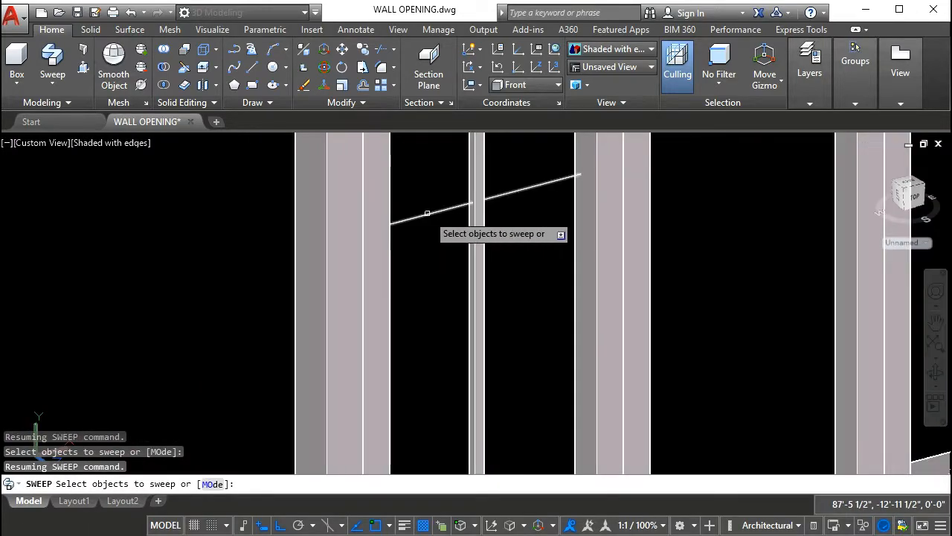
left_click(427, 213)
key("Return")
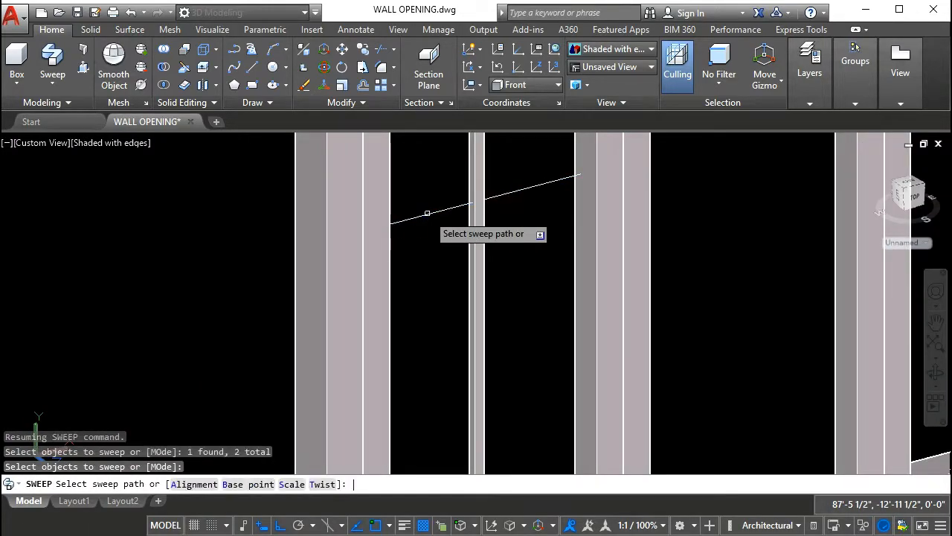
scroll(439, 267, "down", 3)
key("Escape")
key("Escape")
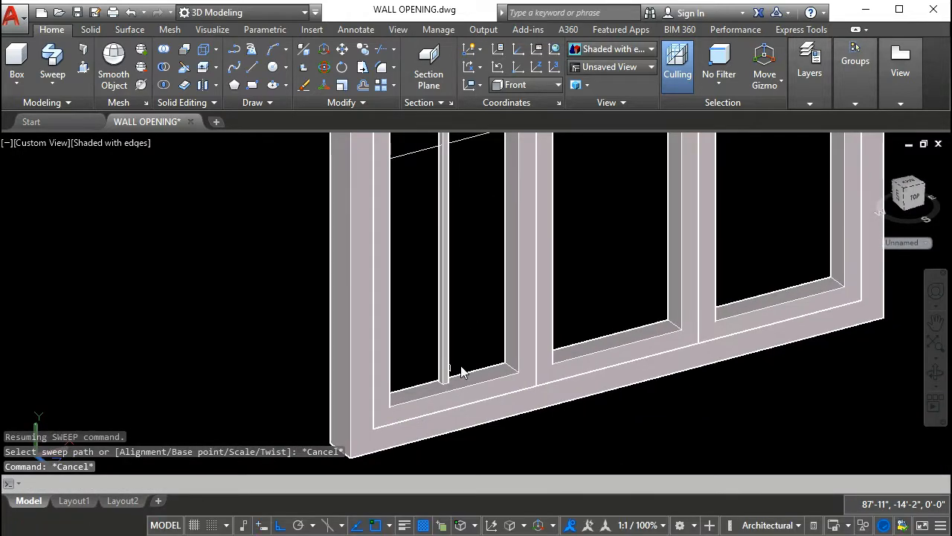
key("Escape")
Sweep the upright square along the left panel's horizontal line to form the solid horizontal crossbar
scroll(458, 370, "up", 2)
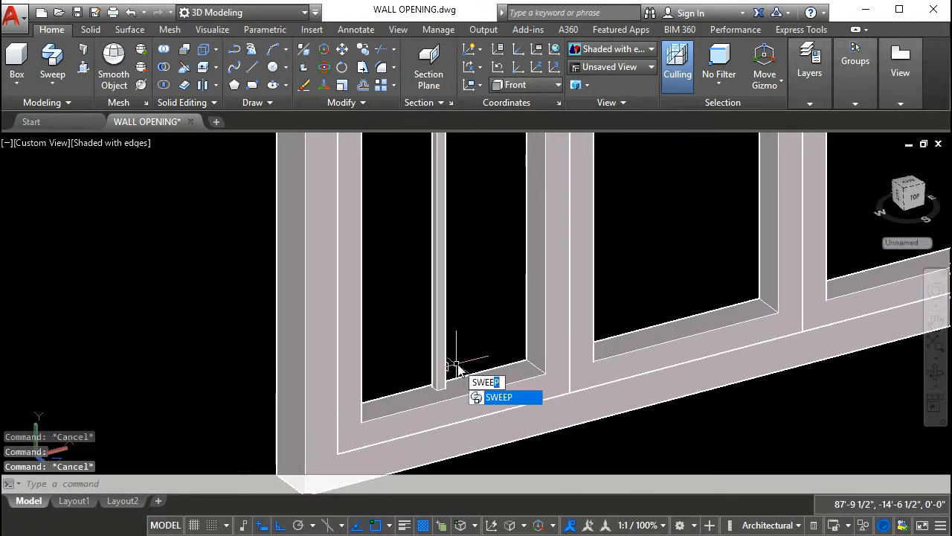
scroll(447, 366, "up", 2)
key("Return")
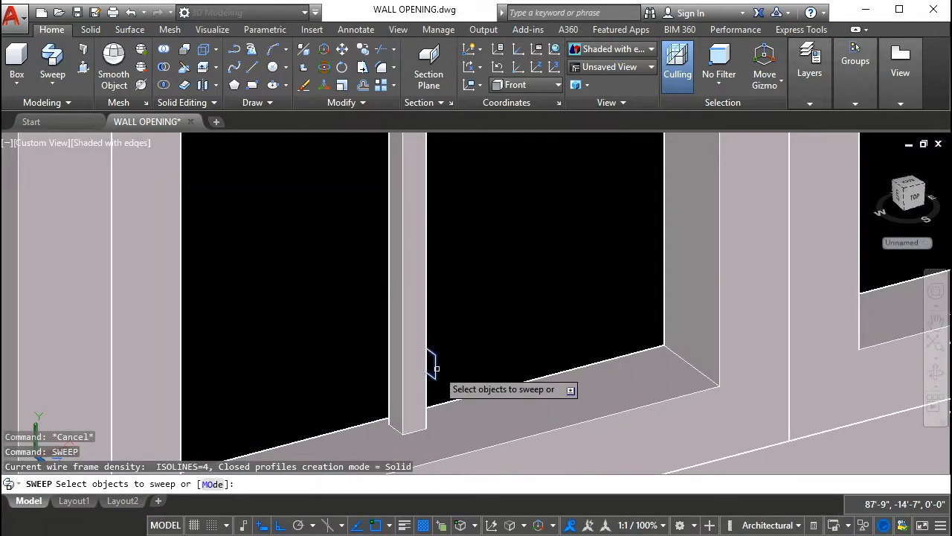
left_click(436, 368)
key("Return")
scroll(438, 305, "down", 3)
scroll(430, 215, "up", 2)
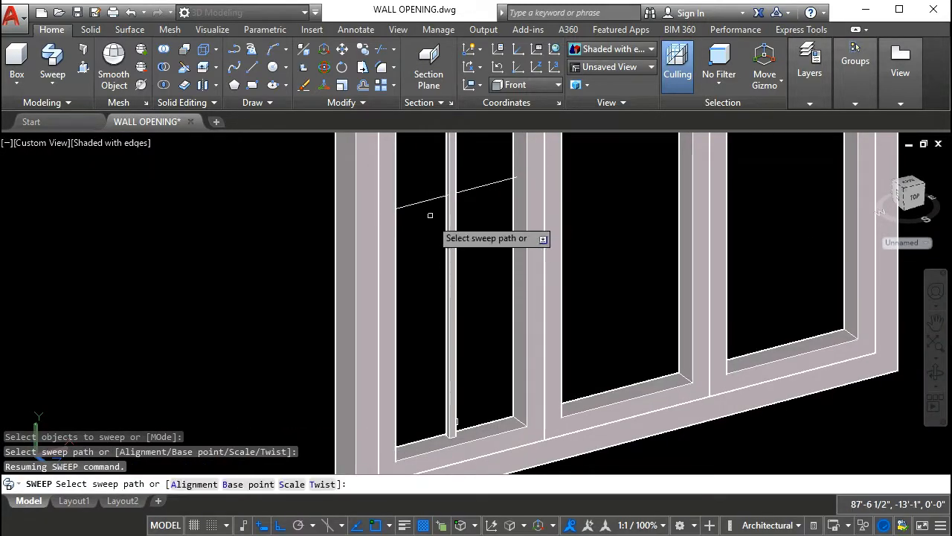
left_click(424, 202)
key("Return")
scroll(461, 200, "up", 2)
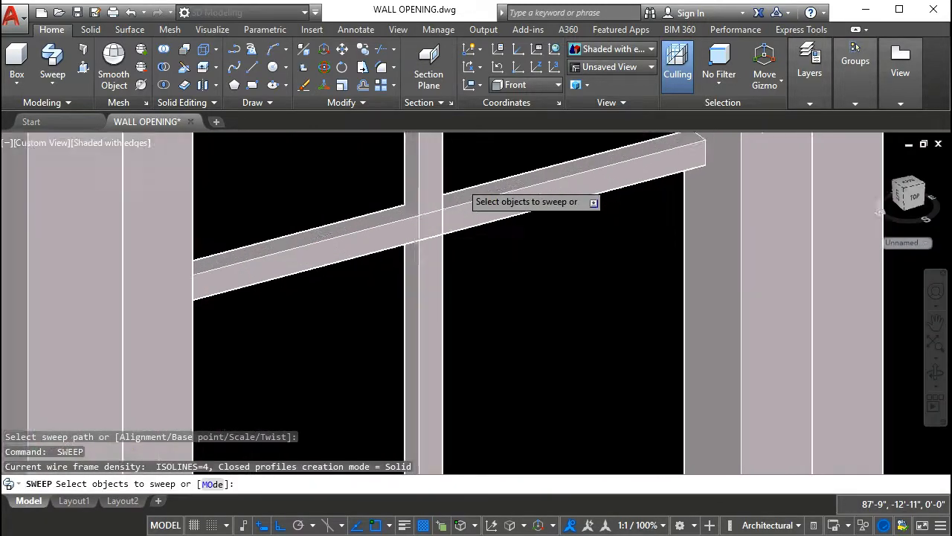
scroll(465, 237, "down", 5)
scroll(484, 251, "up", 3)
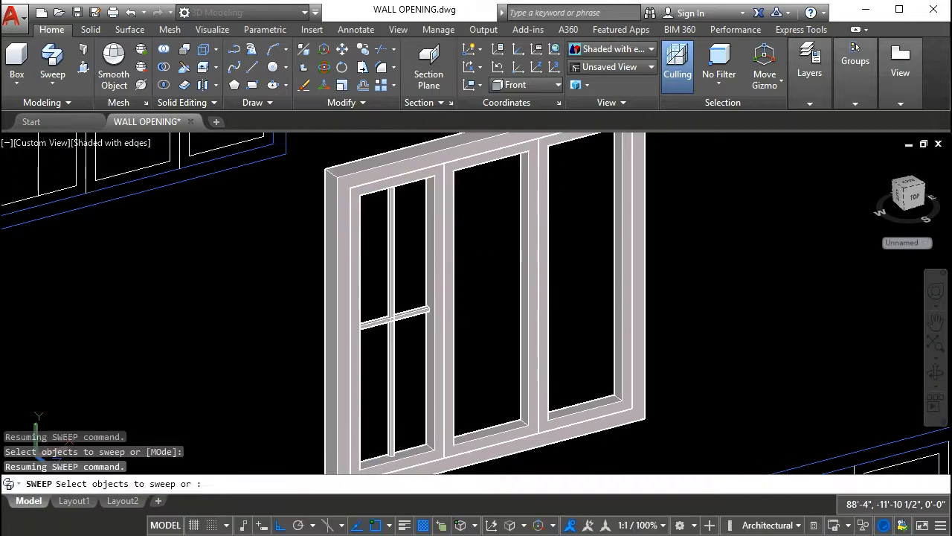
scroll(395, 223, "down", 1)
scroll(402, 261, "up", 1)
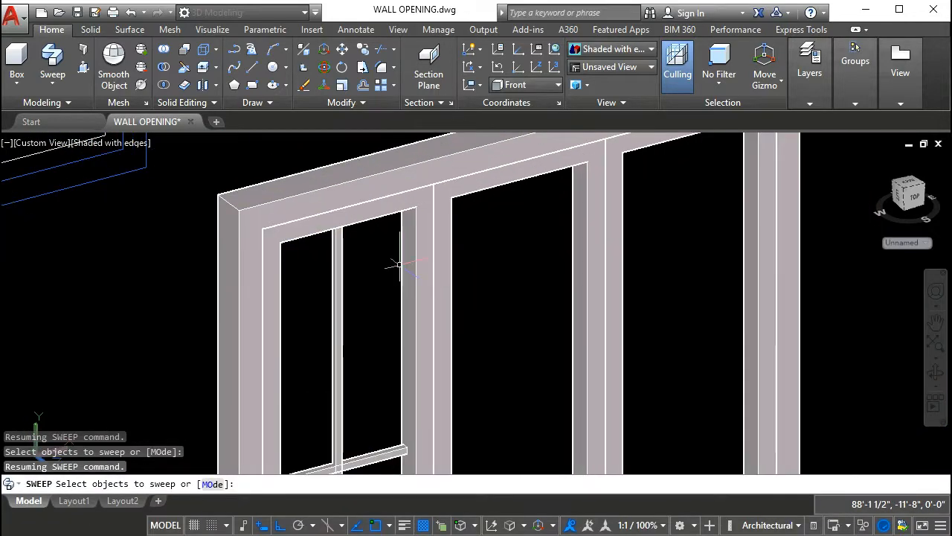
key("Escape")
Fillet the left panel frame's front vertical edge where it meets the middle panel, using a radius of .3
type("F")
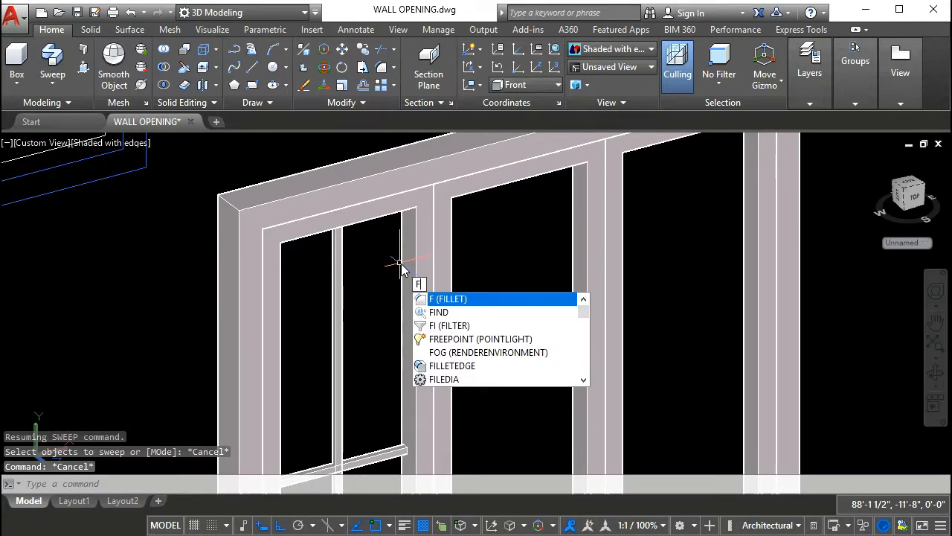
key("Return")
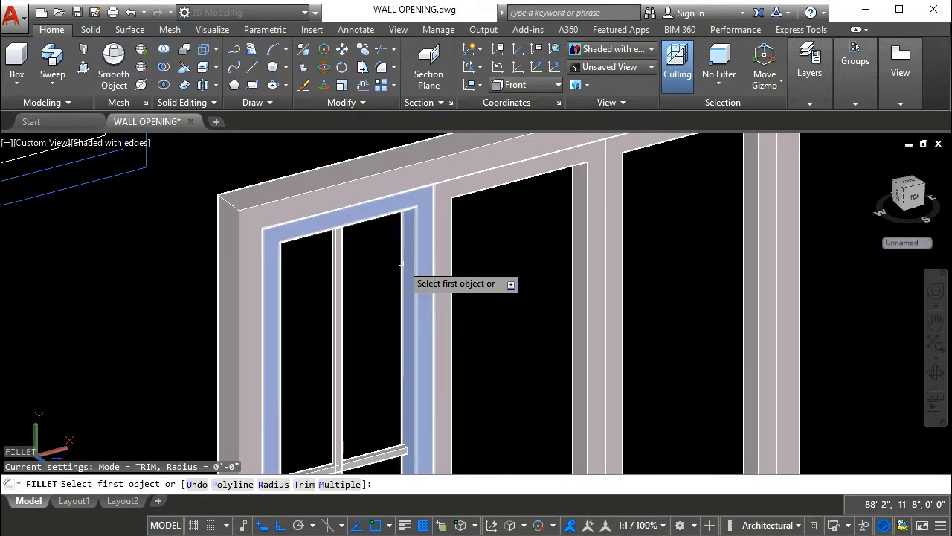
key("Return")
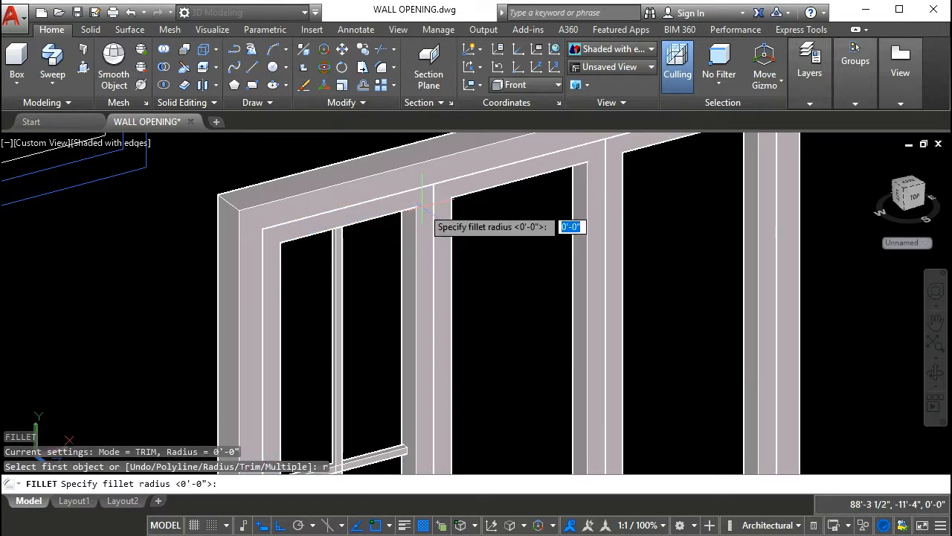
scroll(437, 202, "up", 1)
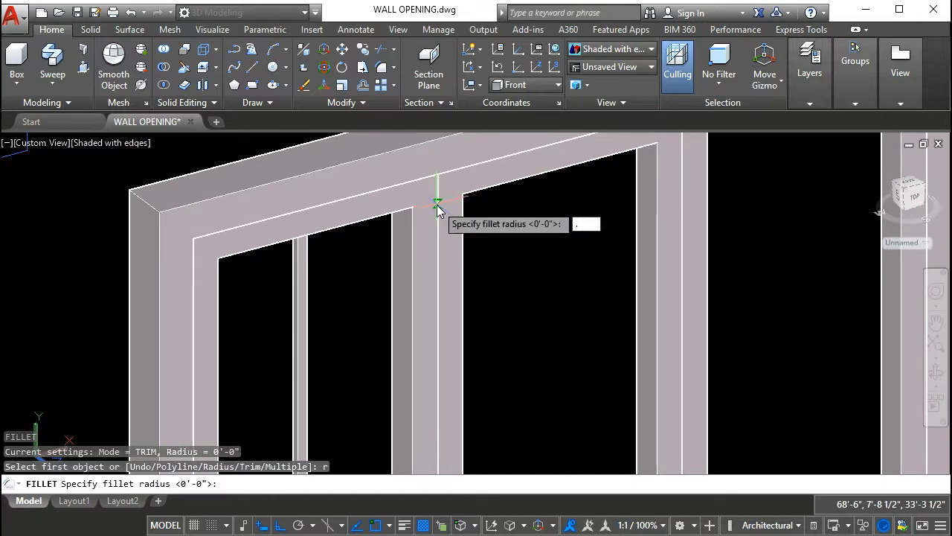
type(".3")
key("Return")
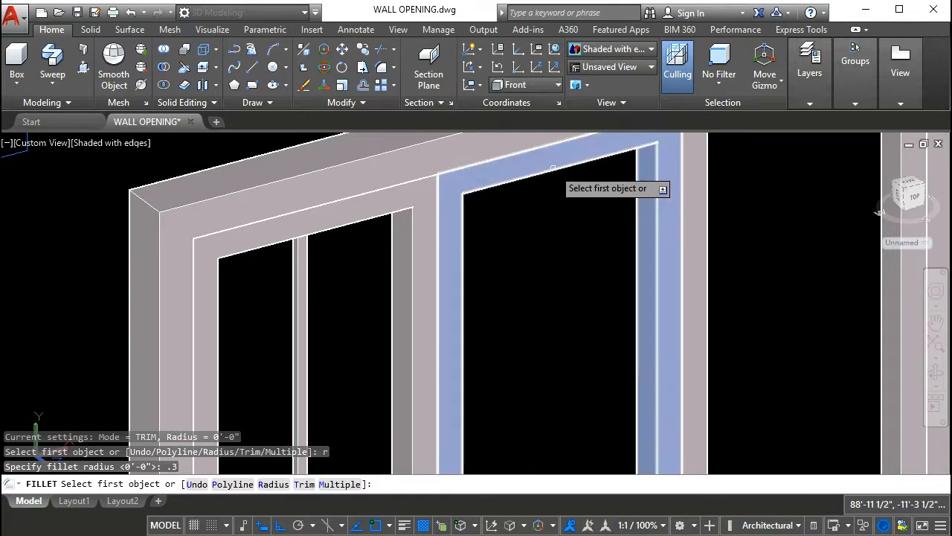
scroll(414, 225, "up", 1)
middle_click_drag(511, 163, 429, 201)
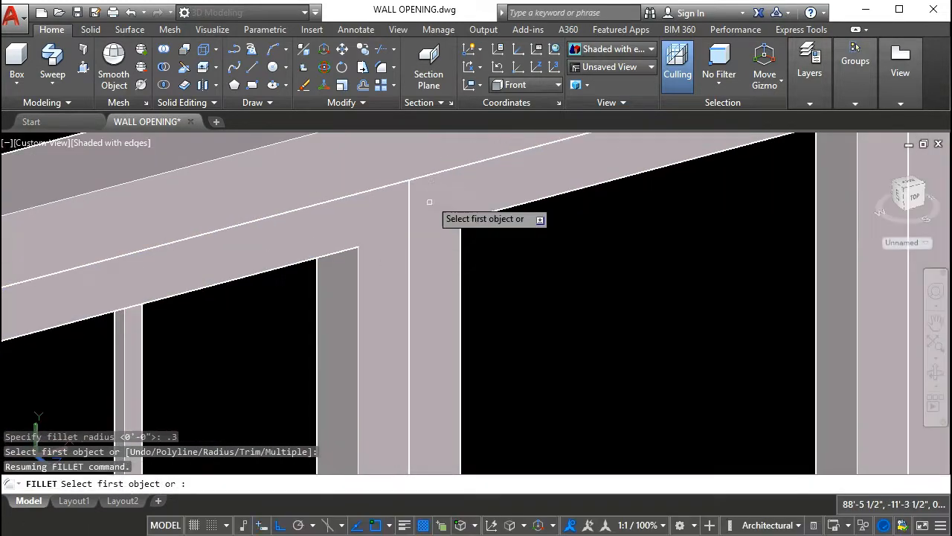
left_click(409, 200)
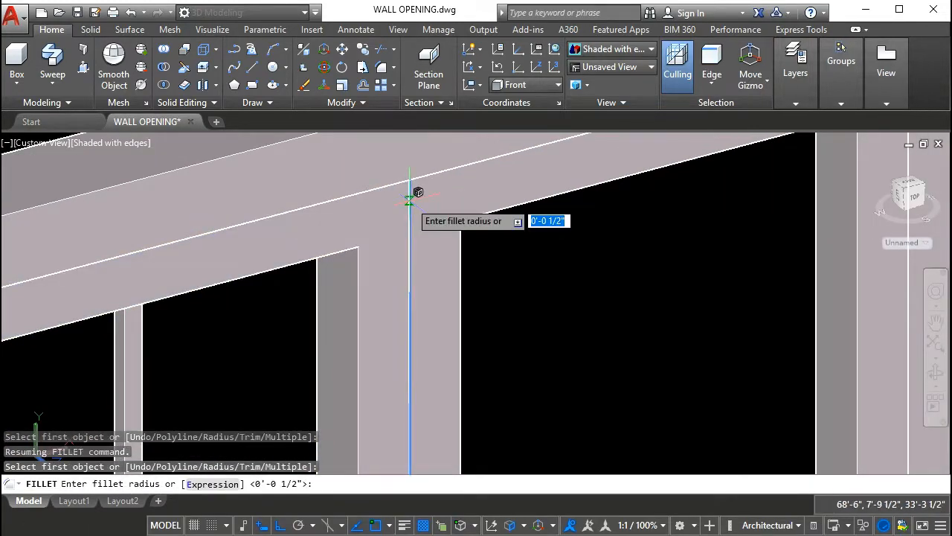
key("Return")
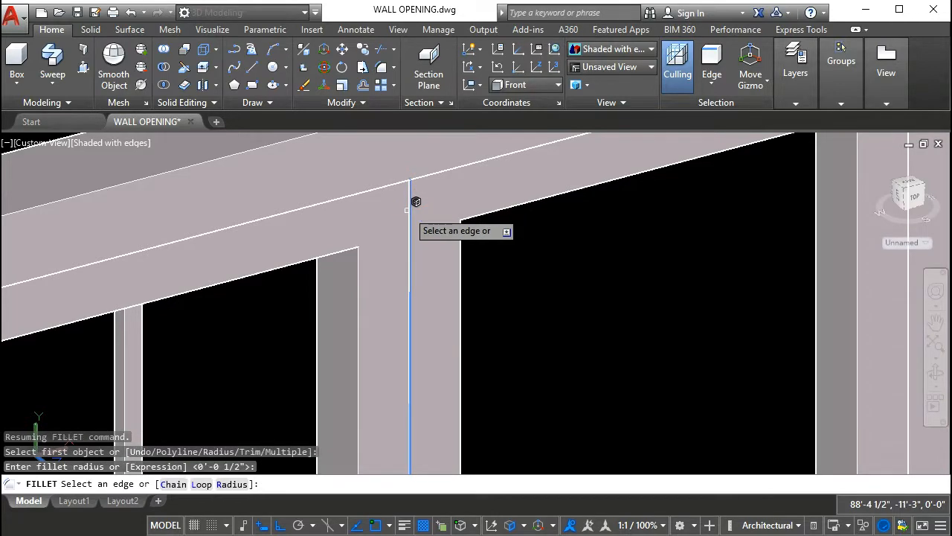
left_click(405, 214)
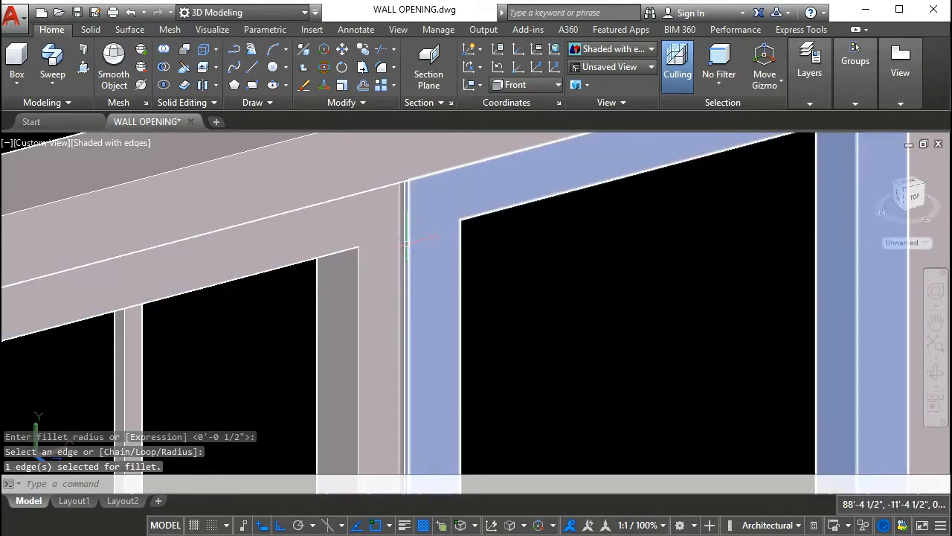
key("Return")
scroll(417, 226, "up", 2)
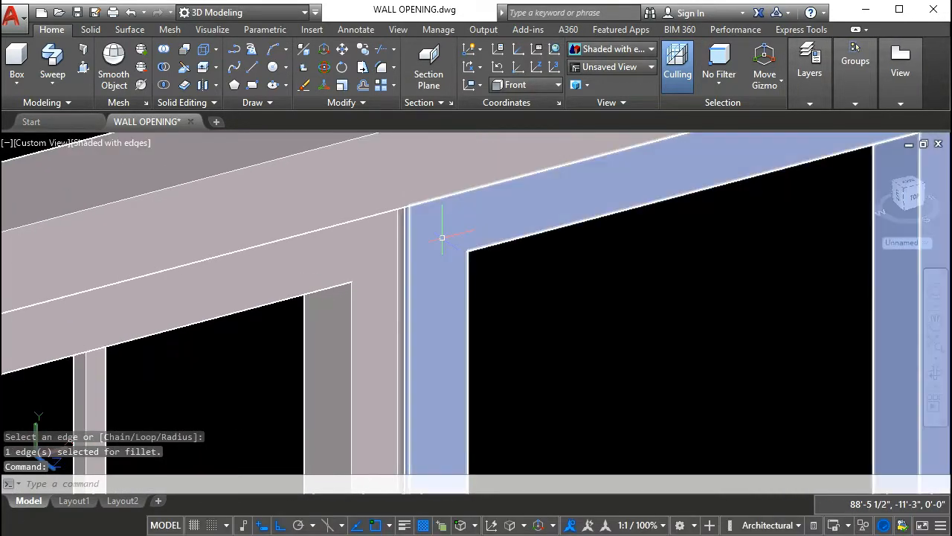
Fillet the middle panel frame's adjoining front vertical edge at the left-middle joint with the same .3 radius
key("Return")
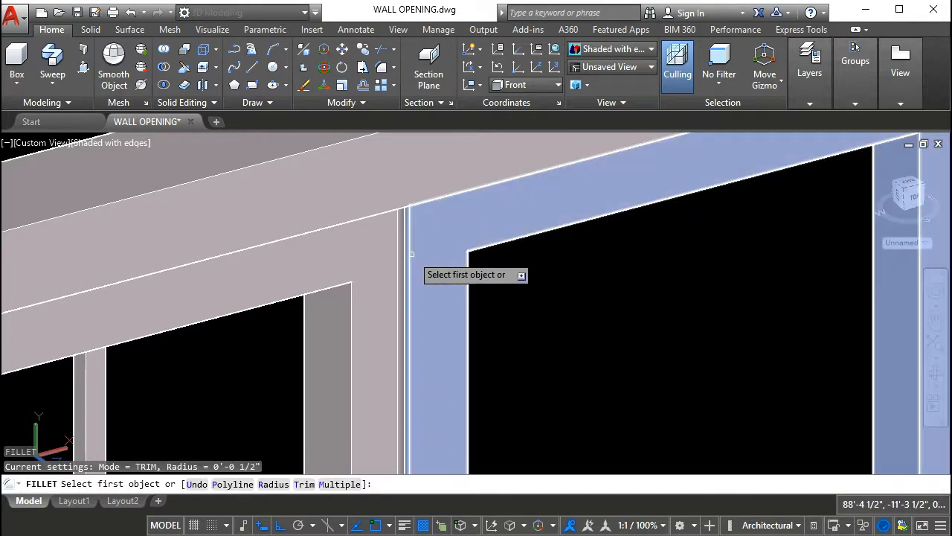
left_click(408, 256)
key("Return")
scroll(435, 256, "down", 2)
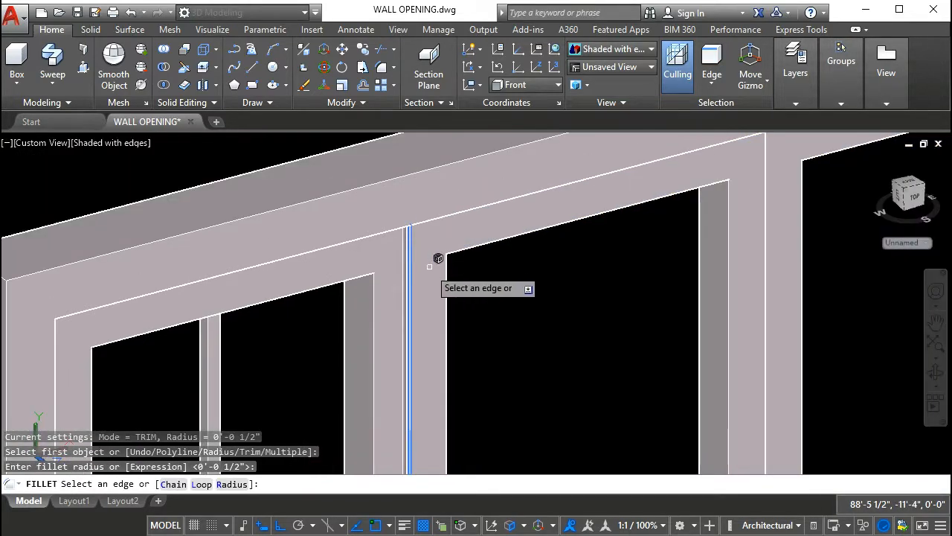
left_click(409, 277)
key("Return")
Fillet the right panel frame's front vertical edge where it meets the middle panel, keeping the .3 radius
scroll(605, 241, "up", 3)
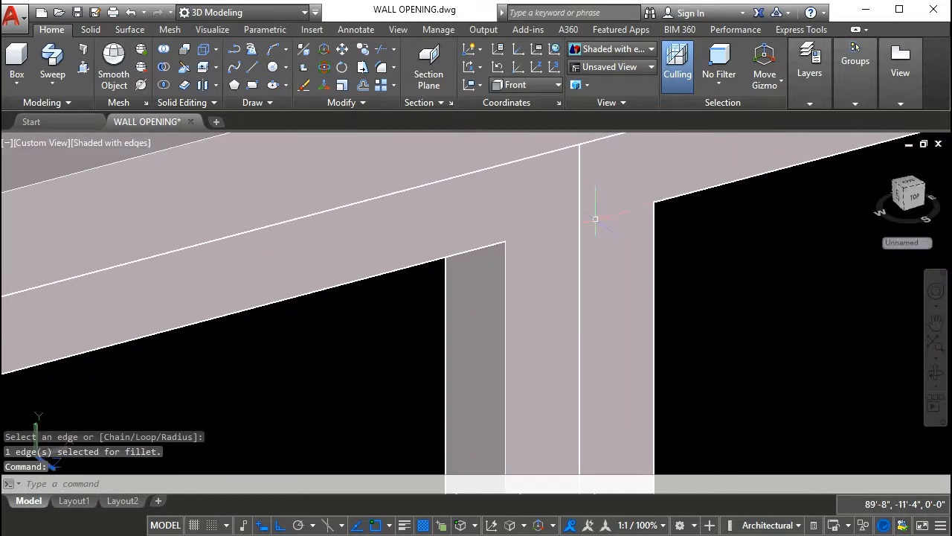
type("fillet")
key("Return")
key("Escape")
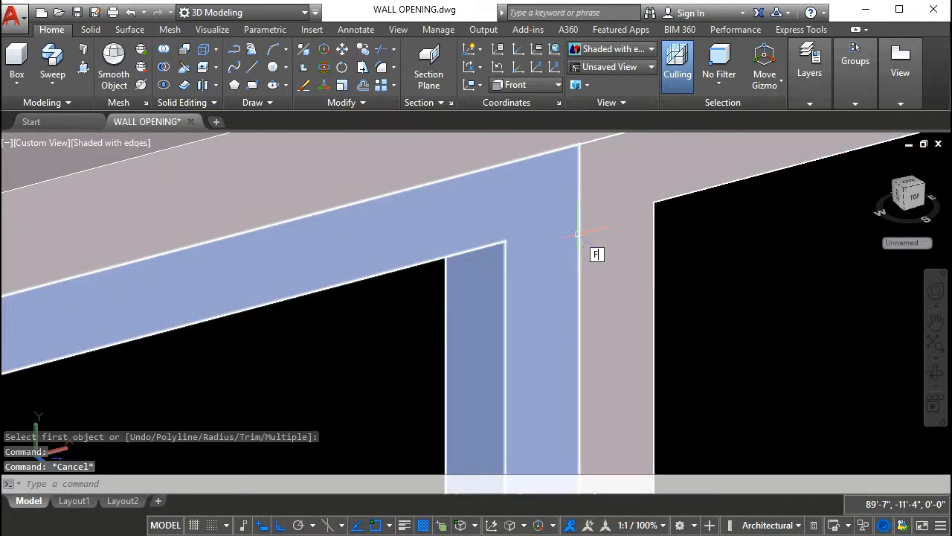
key("Return")
left_click(580, 233)
key("Return")
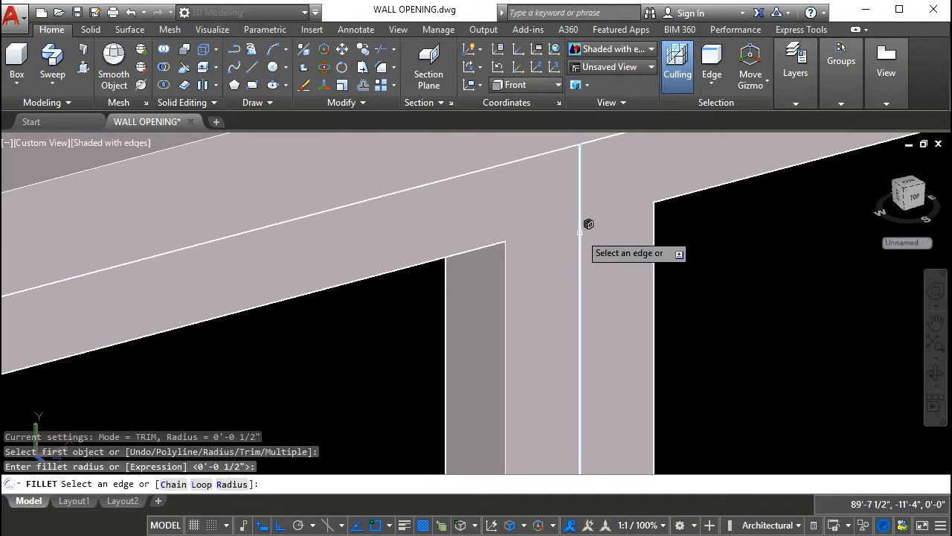
key("Return")
key("Escape")
Try to fillet the remaining vertical edge near the upper end of the joint between the middle and right panels
type("f")
key("Return")
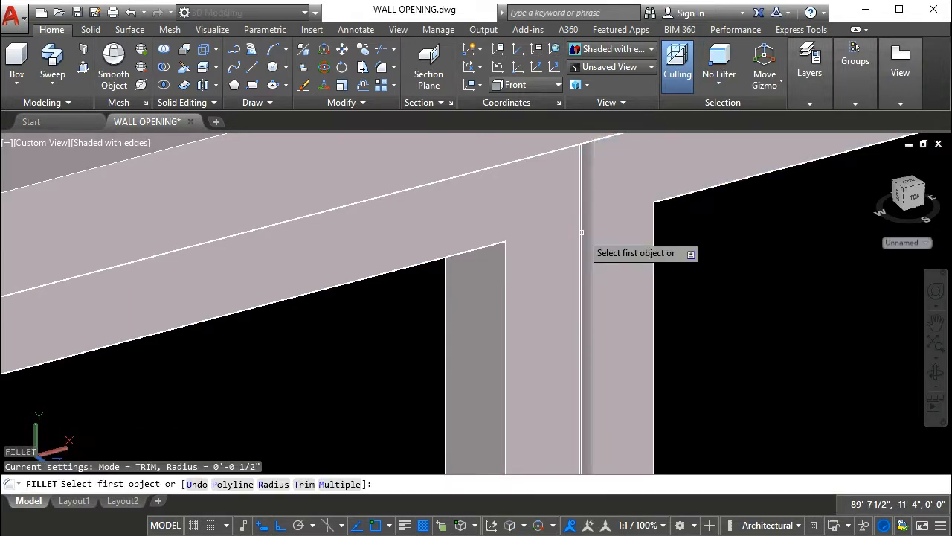
middle_click_drag(582, 176, 532, 284, "shift")
key("Escape")
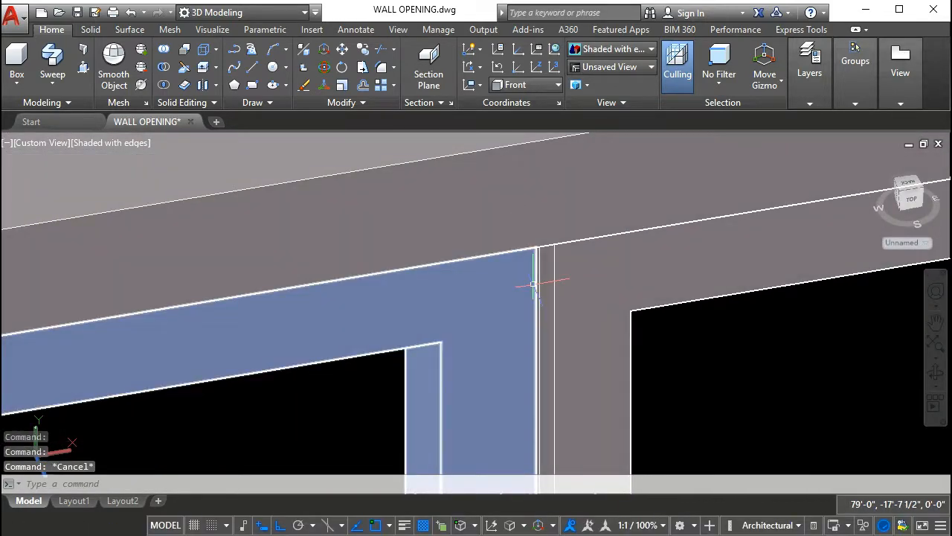
key("Return")
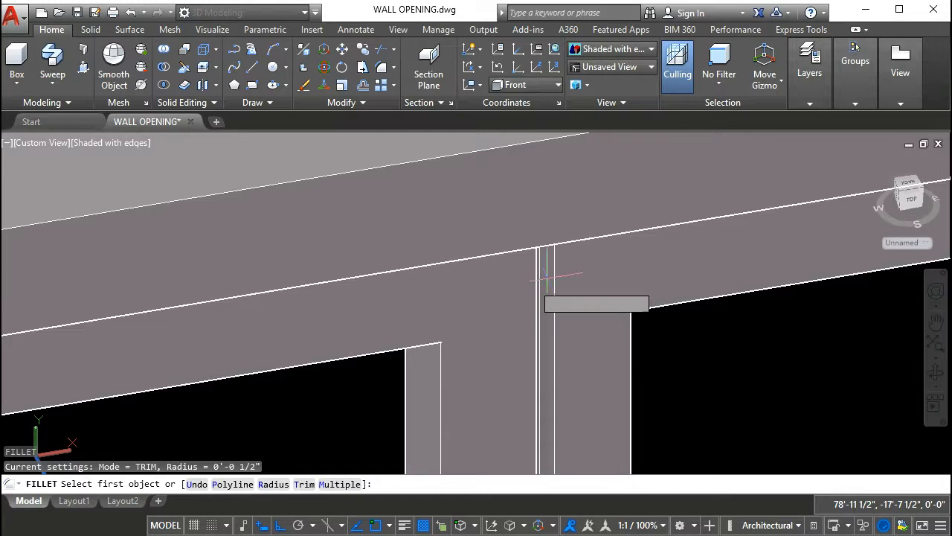
type("r")
key("Return")
key("Escape")
key("Escape")
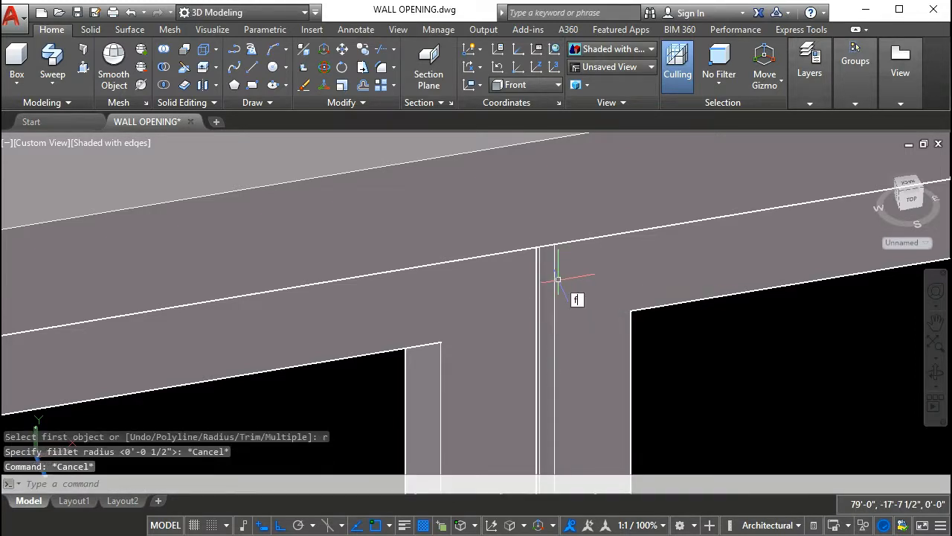
key("Return")
left_click(555, 277)
left_click(555, 276)
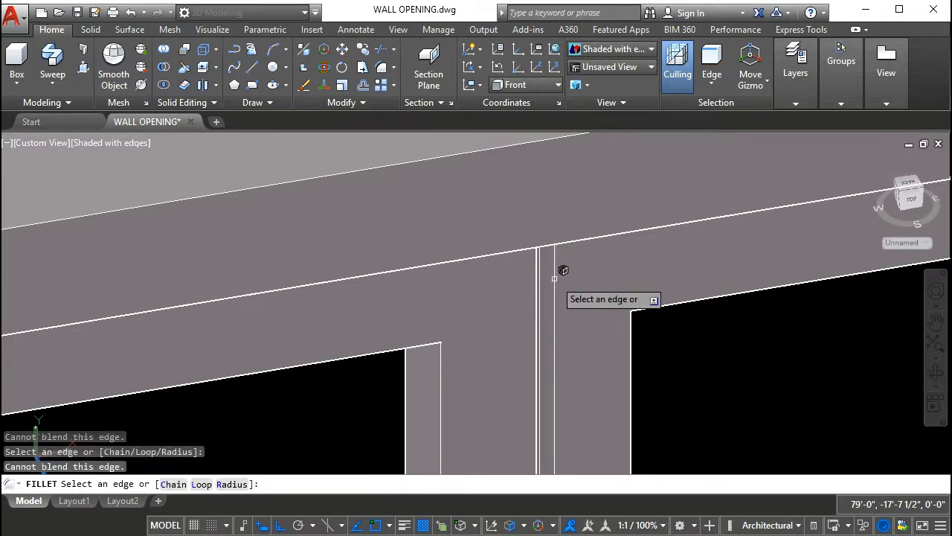
key("Return")
Fillet the middle panel frame's front vertical edge beside the right panel, picking it at the joint's lower end with the .3 radius
scroll(555, 279, "down", 6)
middle_click_drag(565, 295, 560, 216)
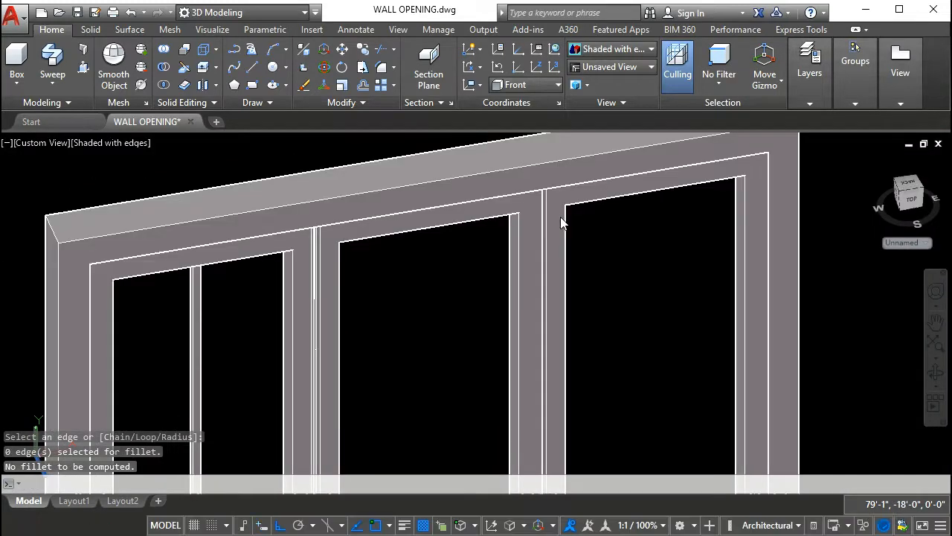
middle_click_drag(545, 369, 541, 276)
middle_click_drag(539, 434, 533, 313)
scroll(534, 313, "down", 5)
scroll(551, 320, "up", 7)
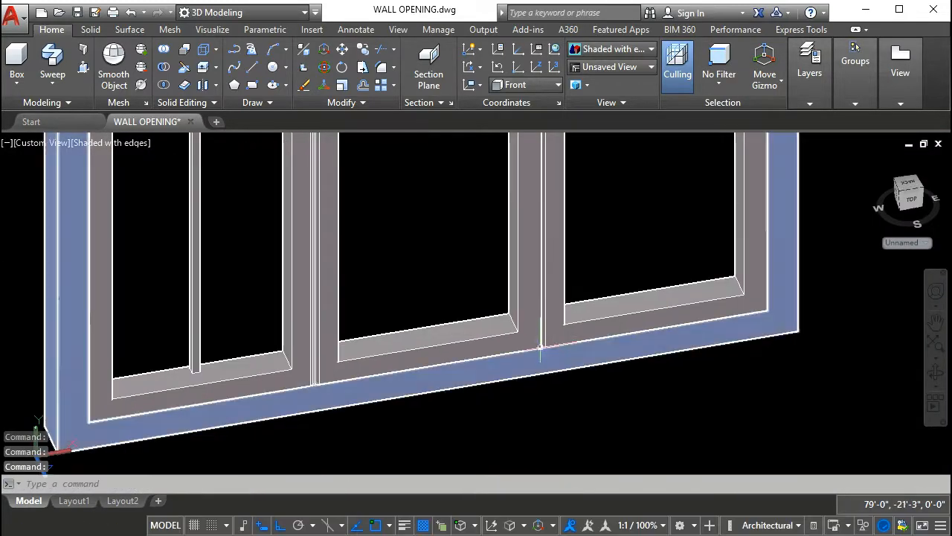
scroll(530, 345, "down", 3)
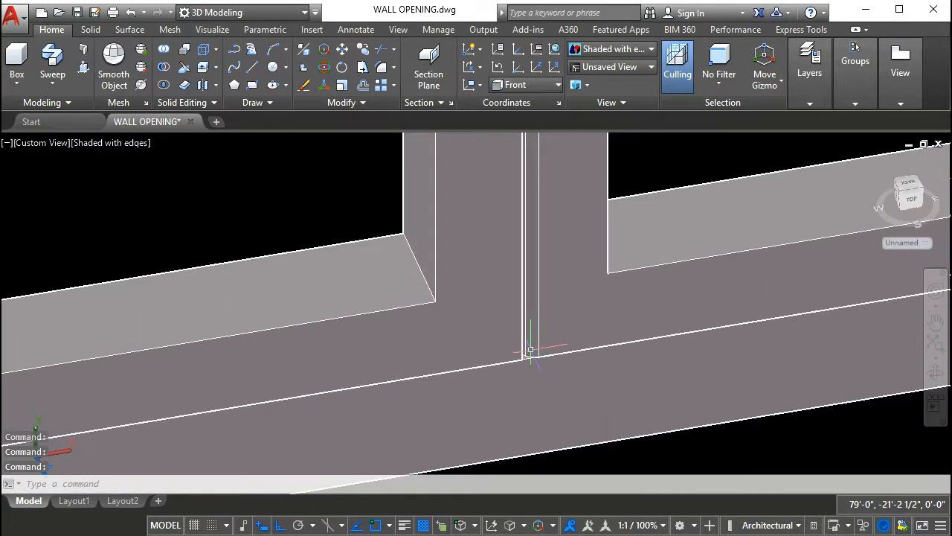
type("f")
key("Return")
left_click(523, 344)
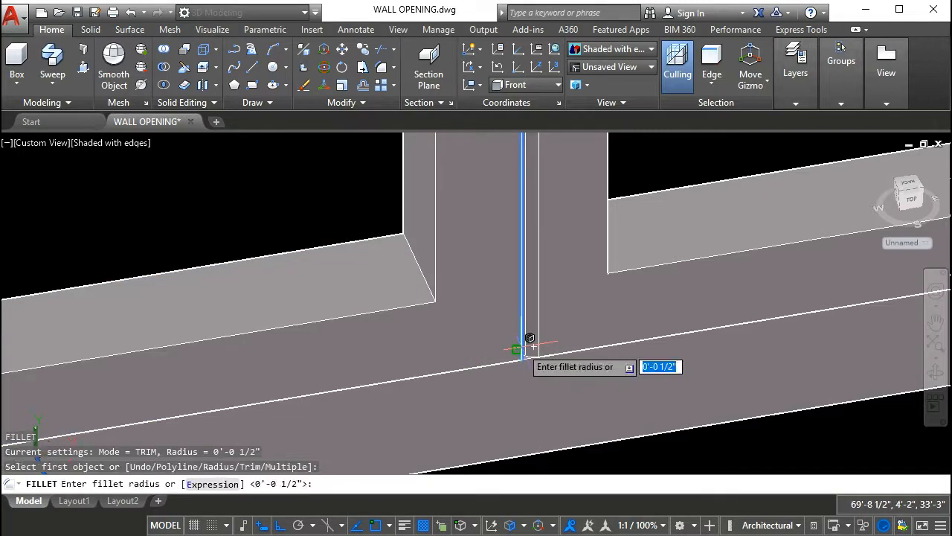
key("Return")
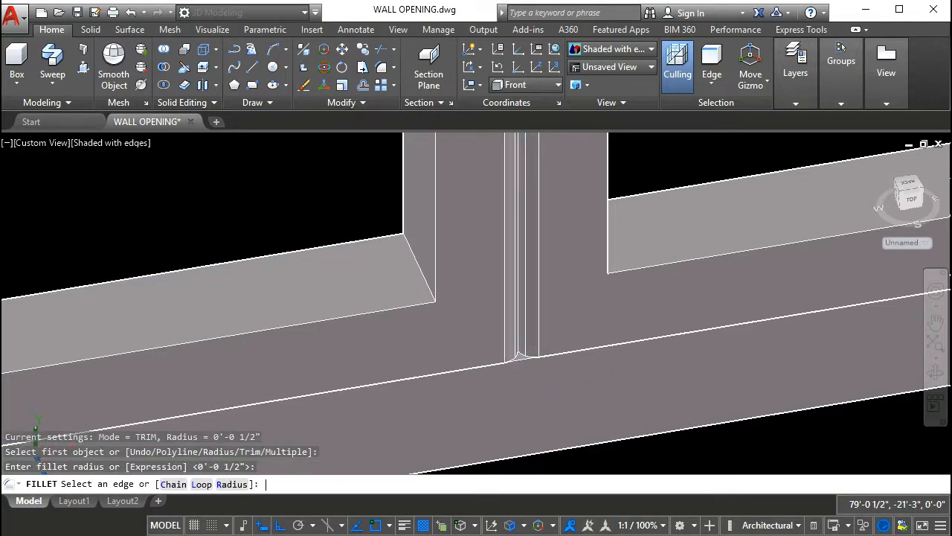
key("Return")
Fillet all four inner front edges of the left panel's frame together with the .3 radius
scroll(548, 357, "down", 5)
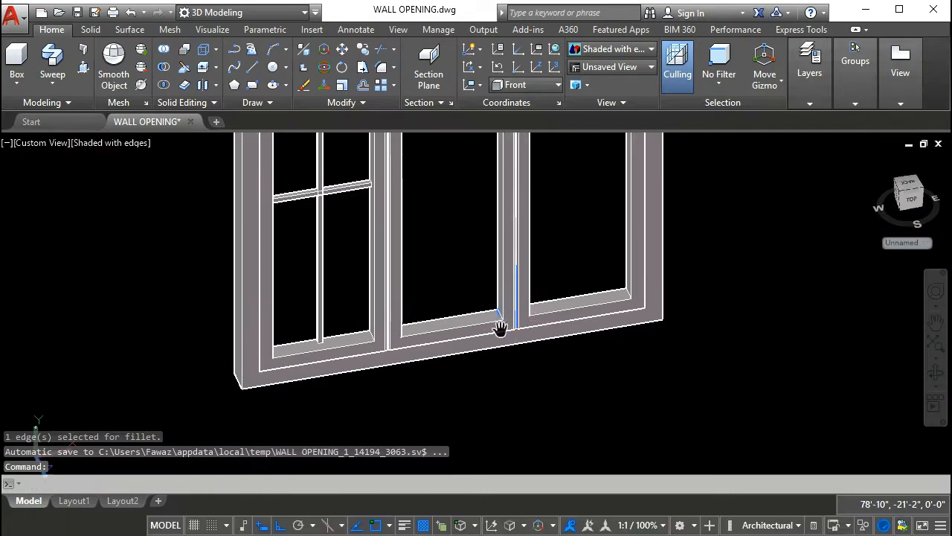
scroll(336, 338, "up", 4)
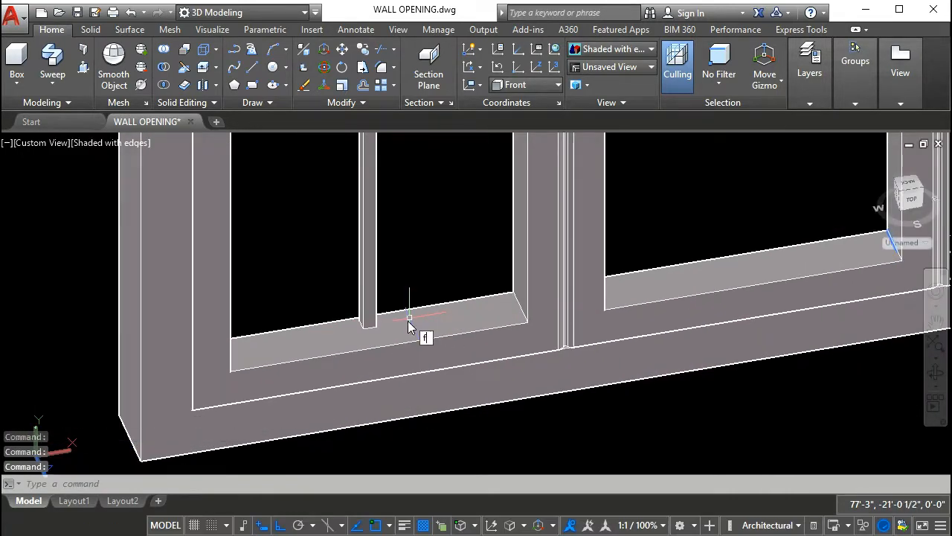
key("Return")
left_click(447, 334)
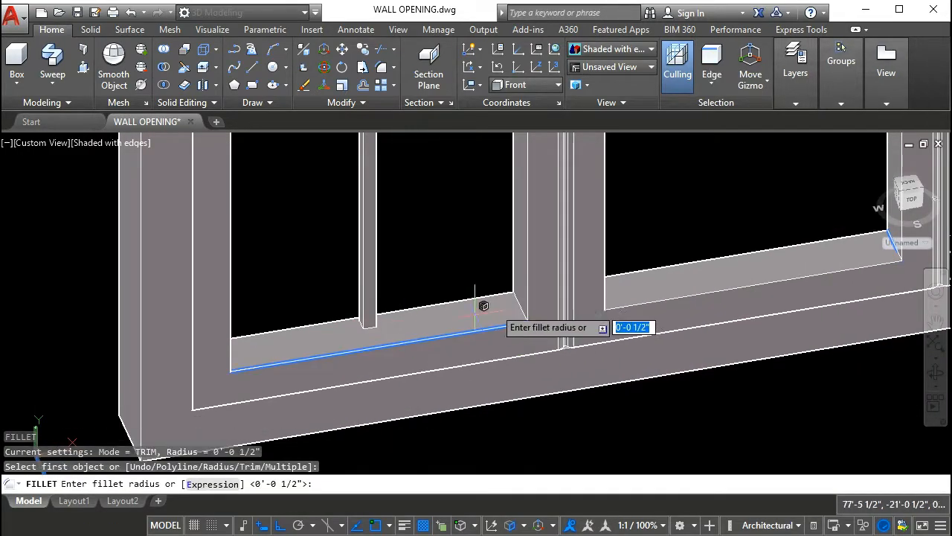
key("Return")
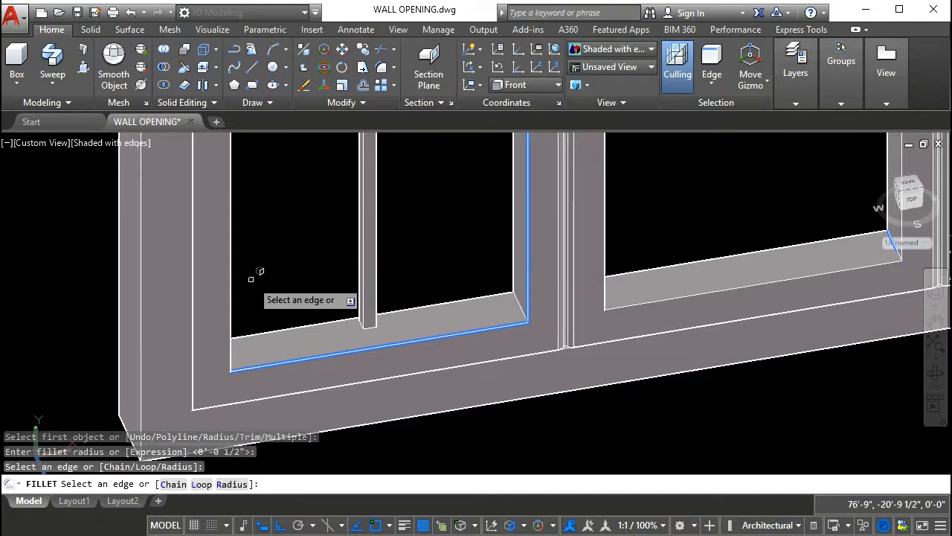
left_click(236, 278)
scroll(339, 279, "down", 3)
middle_click_drag(372, 160, 378, 297)
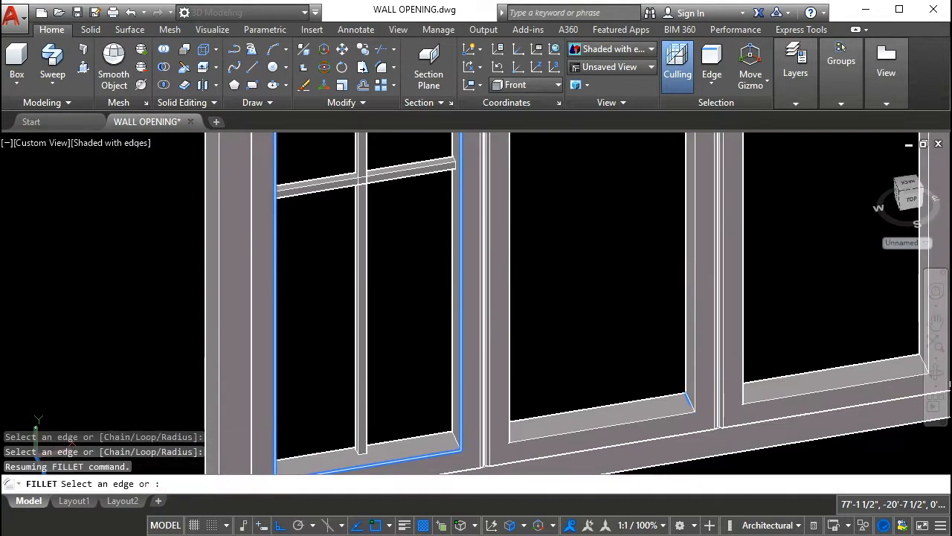
middle_click_drag(383, 141, 386, 299)
middle_click_drag(385, 160, 387, 289)
scroll(388, 202, "up", 3)
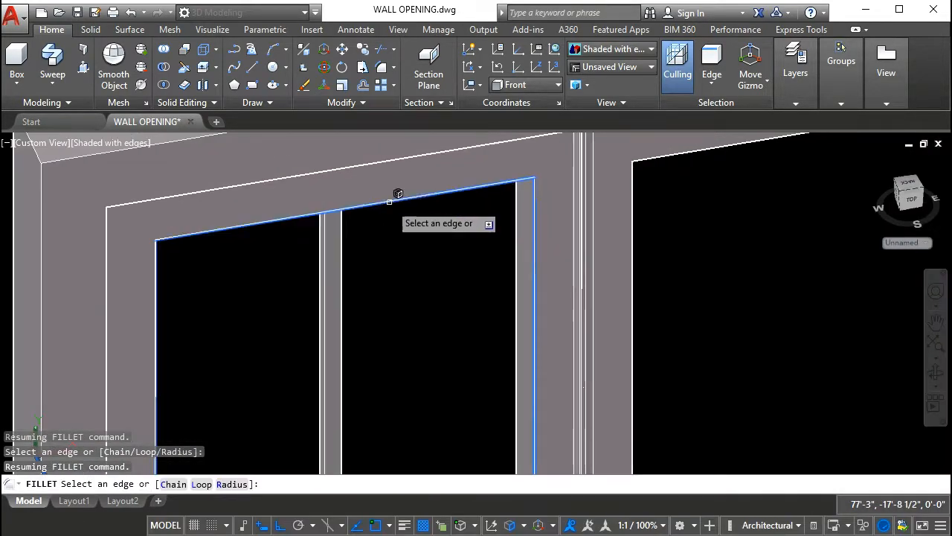
left_click(389, 201)
key("Return")
Fillet a long edge of the left panel's vertical crossbar, keeping the preset radius
scroll(377, 257, "down", 3)
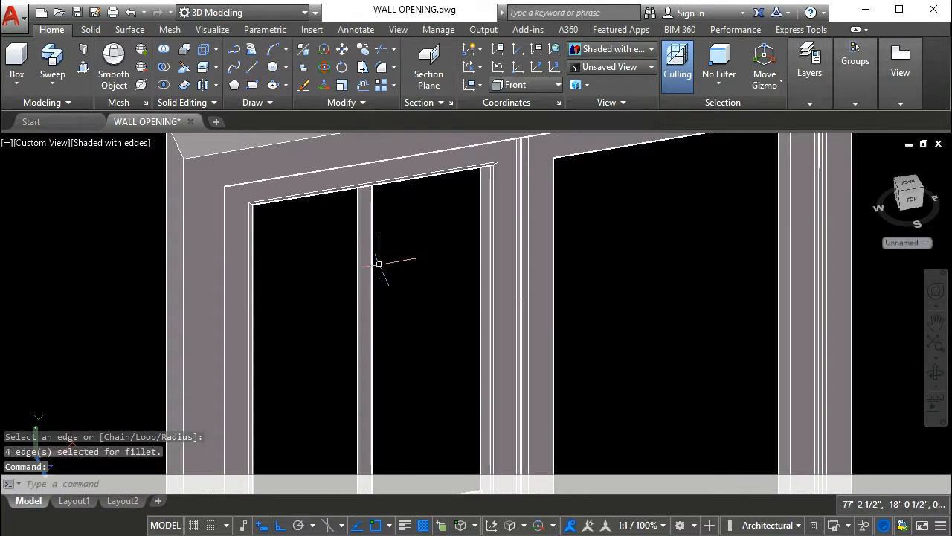
key("Return")
scroll(365, 272, "up", 5)
left_click(369, 274)
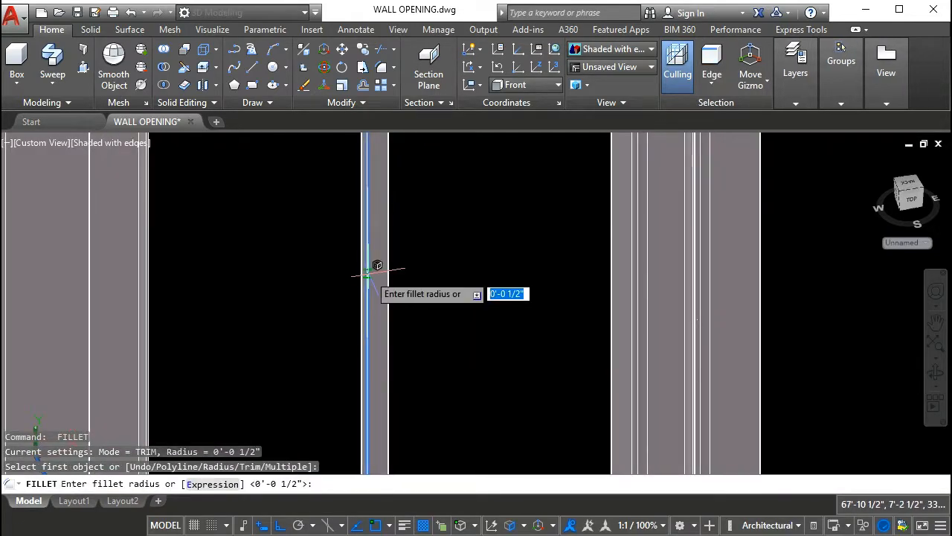
key("Return")
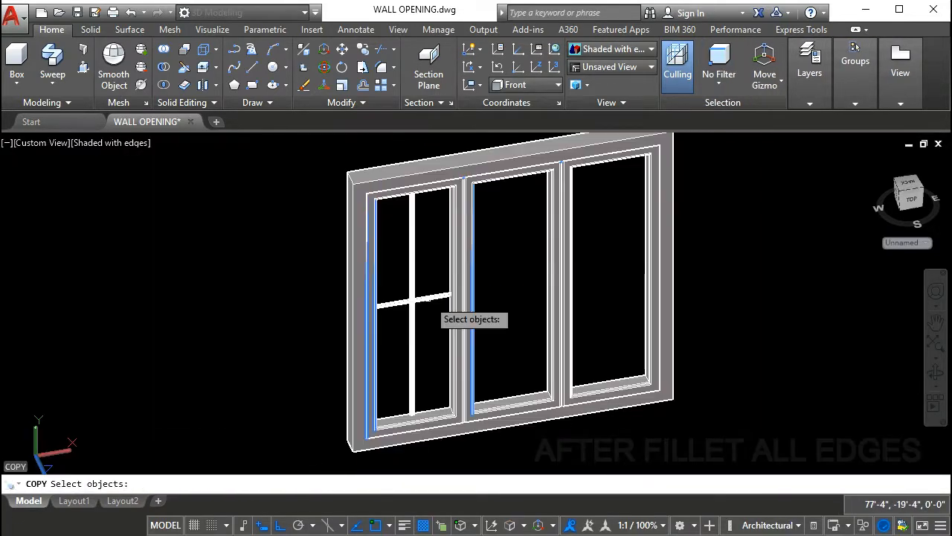
Copy the left panel's horizontal crossbar straight up by 10
left_click(436, 318)
key("Return")
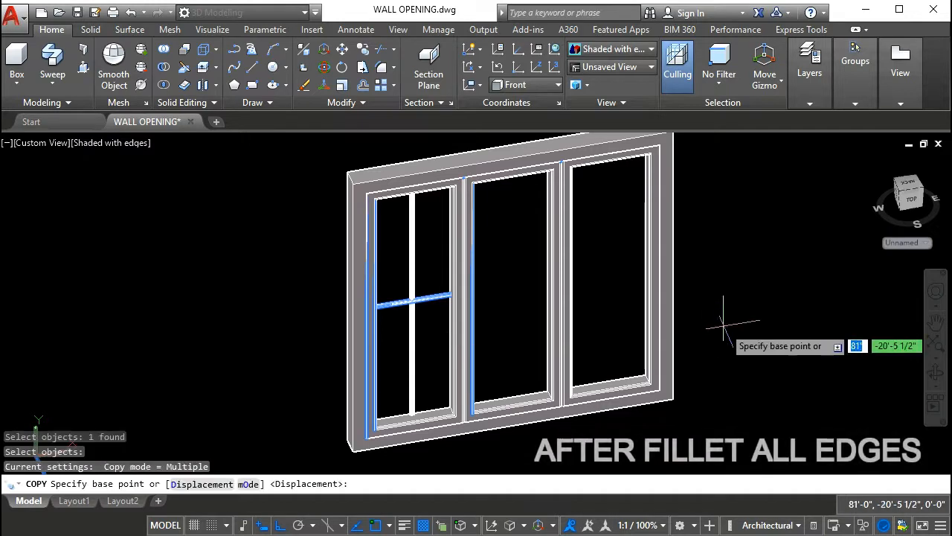
left_click(720, 328)
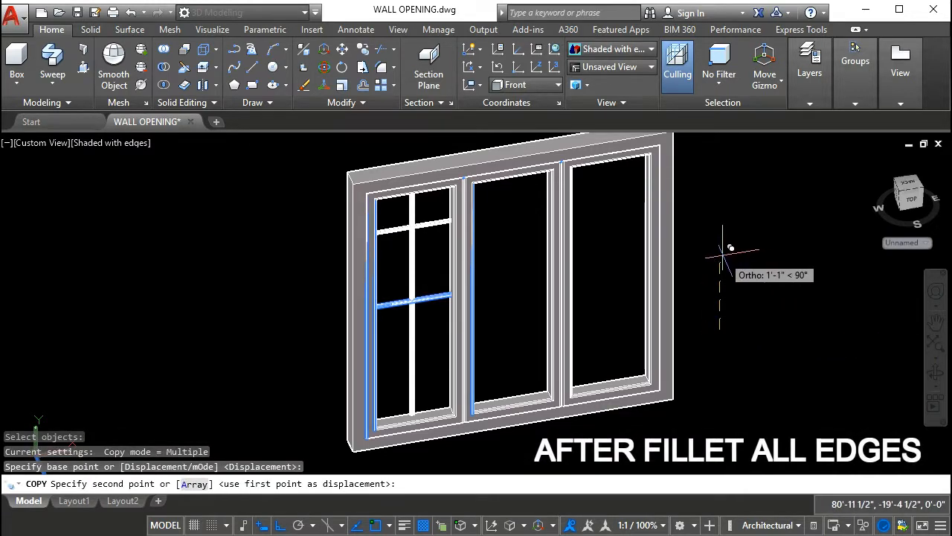
type("10")
key("Return")
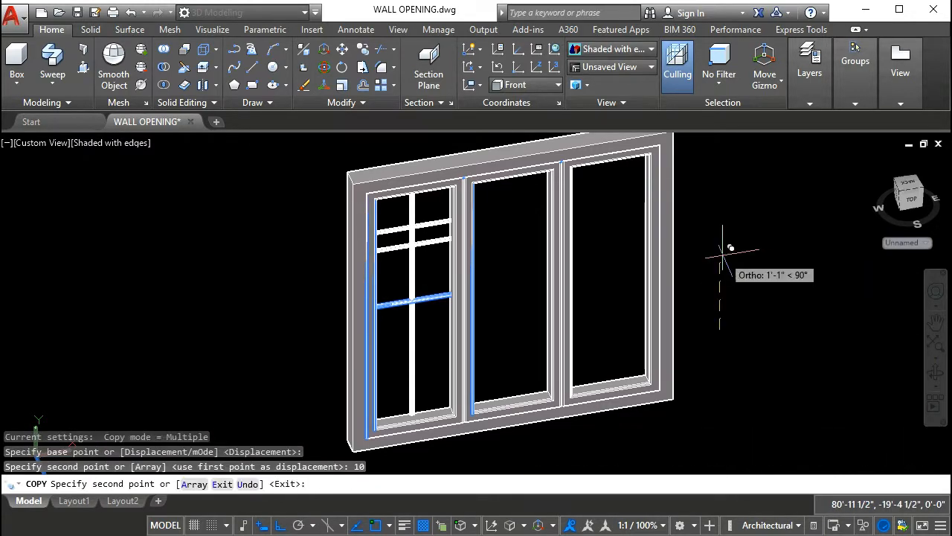
key("Escape")
Copy the left panel's middle horizontal crossbar straight down by 10
type("ct o")
key("Return")
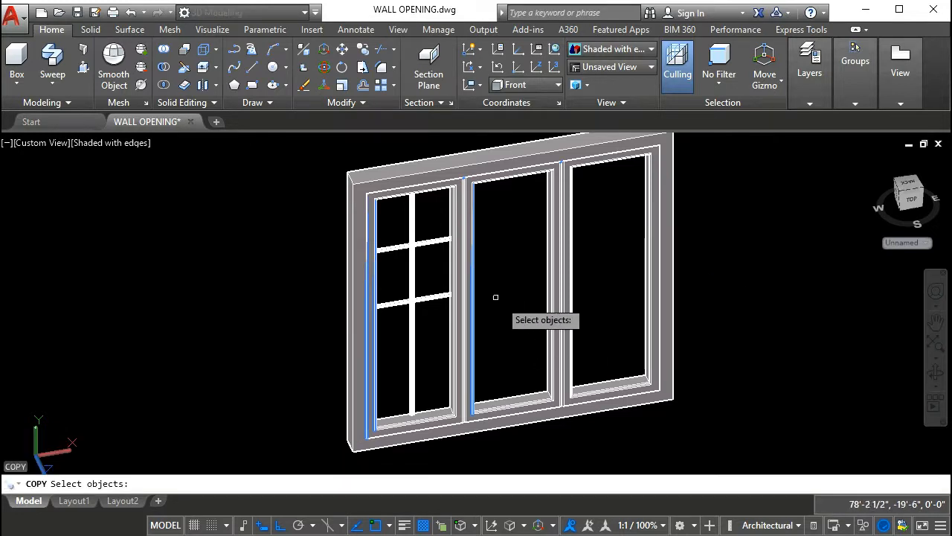
left_click(427, 301)
key("Return")
left_click(782, 264)
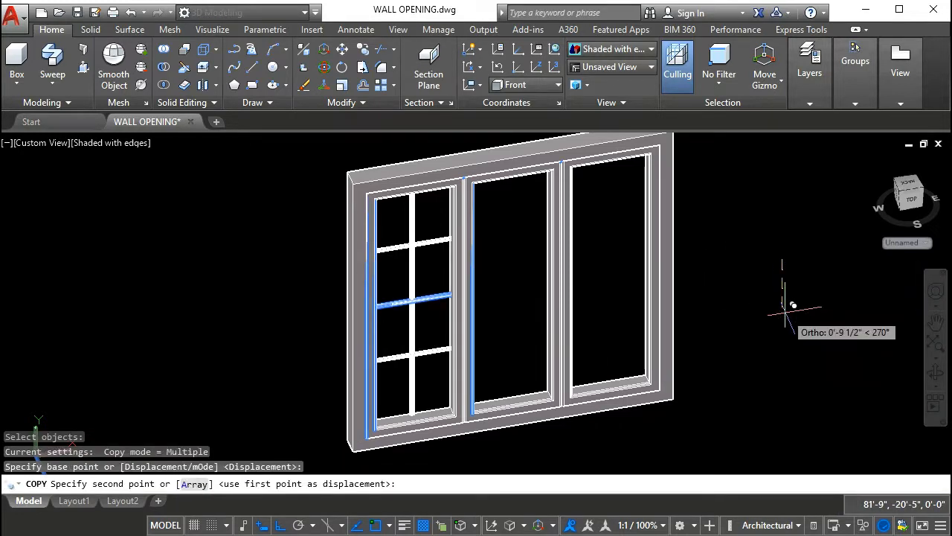
key("Return")
key("Escape")
Copy the left panel's vertical and three horizontal crossbars into the middle panel, from lower-left inner frame corner to lower-left inner frame corner
type("c")
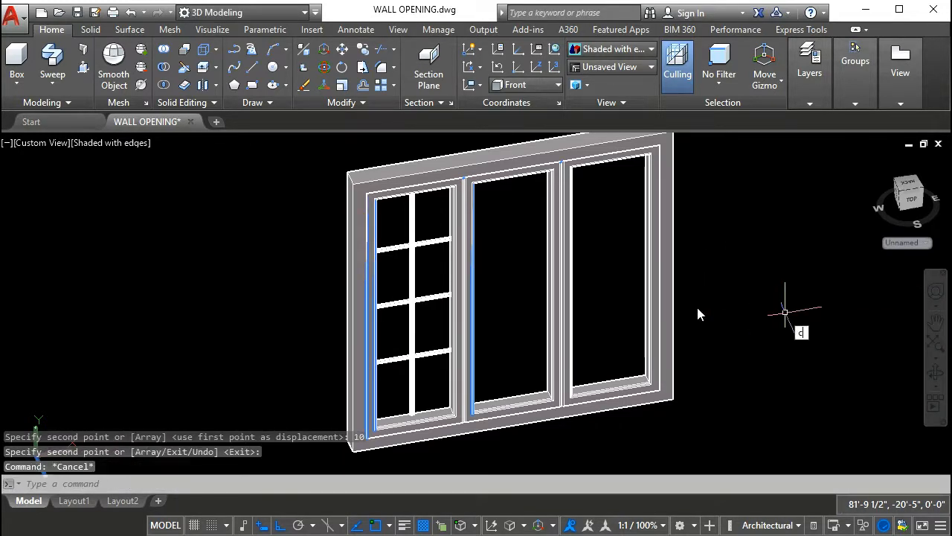
type("o")
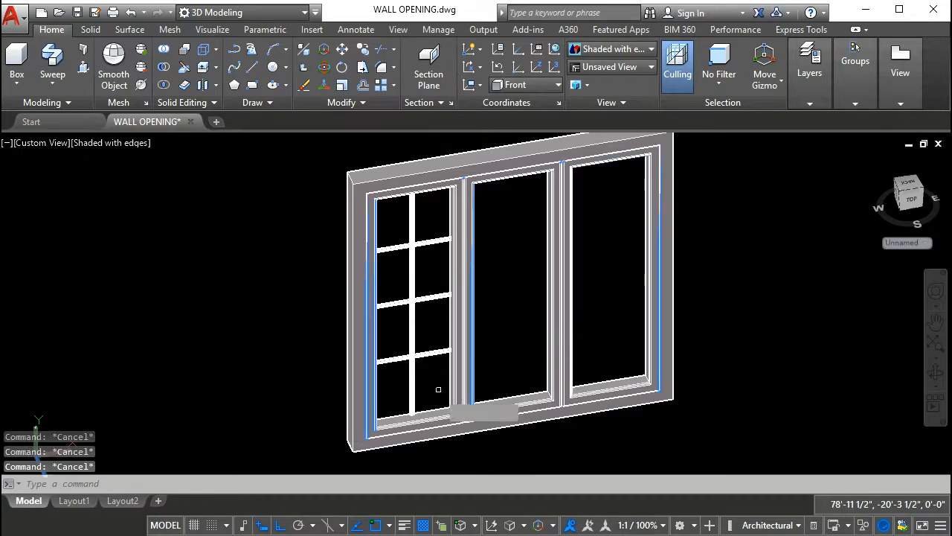
key("Return")
left_click(432, 375)
left_click(405, 218)
scroll(394, 428, "up", 5)
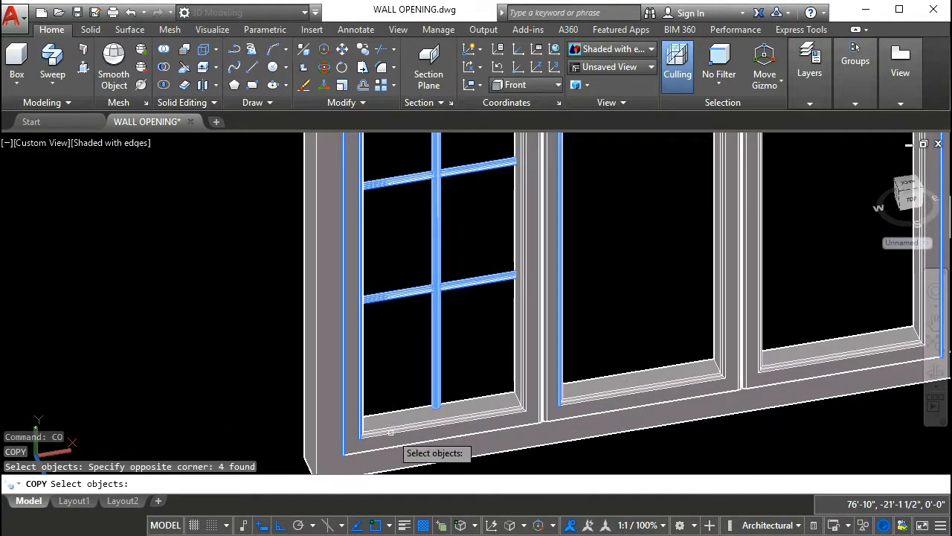
scroll(372, 394, "up", 2)
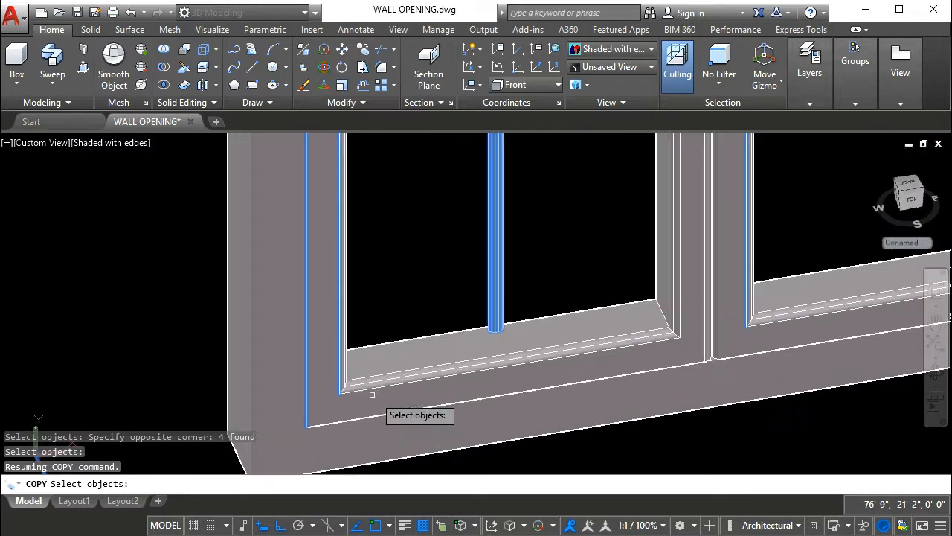
key("Return")
left_click(339, 389)
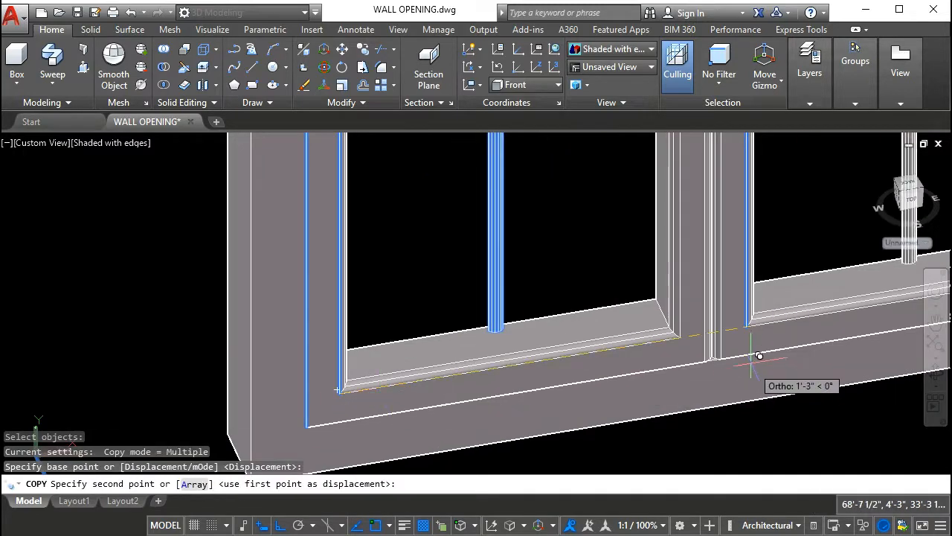
scroll(749, 323, "up", 2)
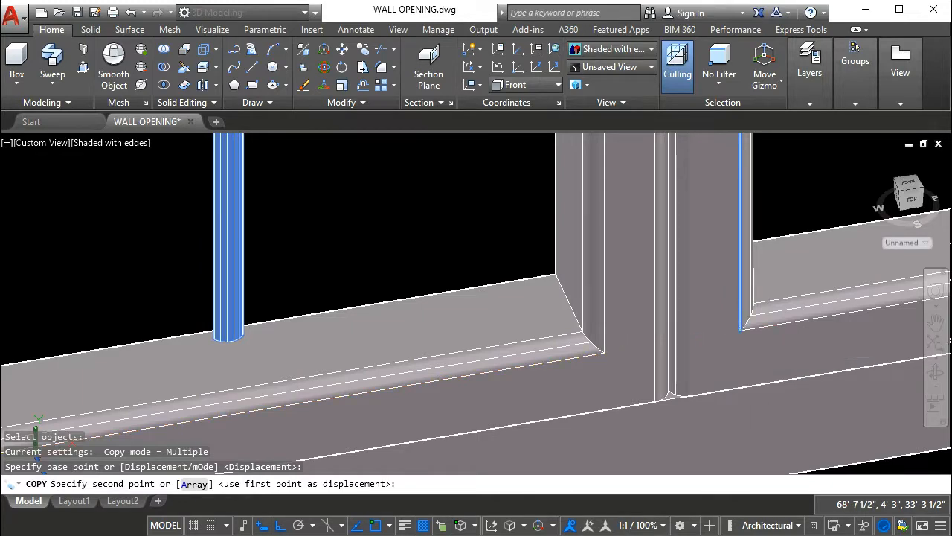
left_click(740, 330)
Place another copy of the four crossbars at the right panel's lower-left inner frame corner and end the copying
scroll(758, 382, "down", 2)
middle_click_drag(759, 383, 329, 389)
scroll(703, 342, "up", 2)
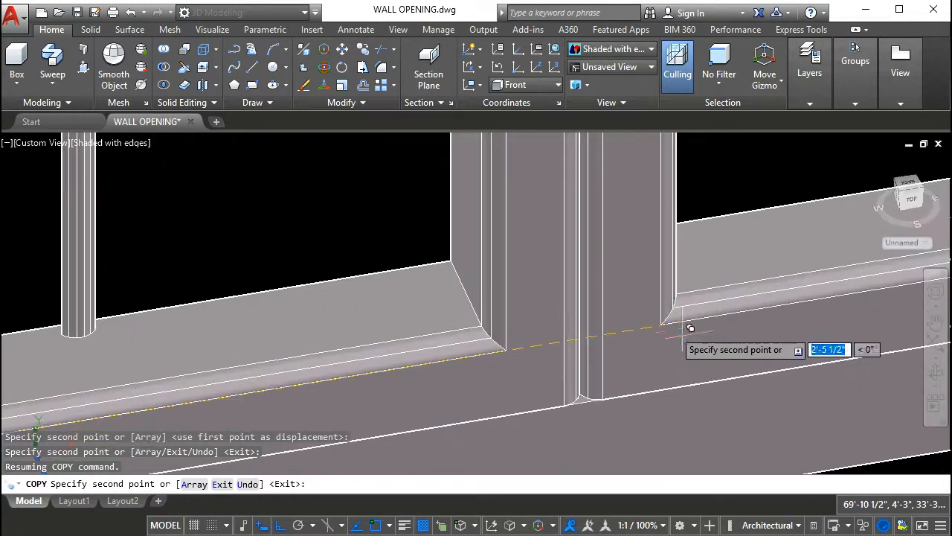
key("Return")
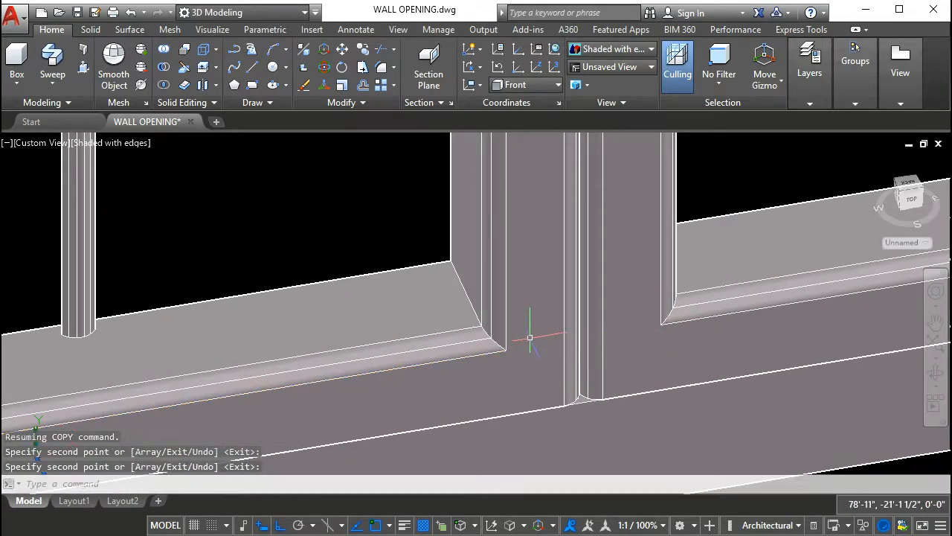
scroll(527, 334, "down", 4)
scroll(533, 318, "up", 2)
key("Escape")
key("Escape")
key("Escape")
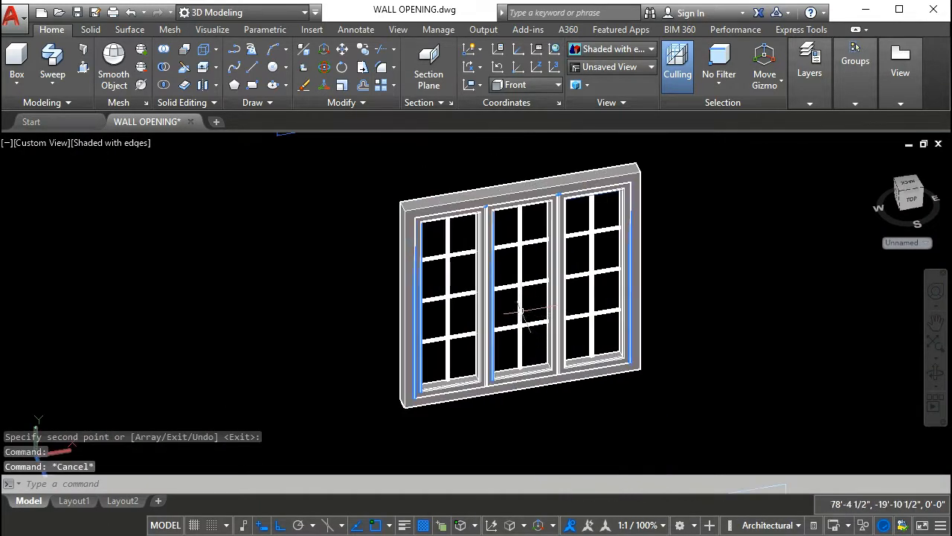
Examine the crossbars and panel frames of all three panels up close and from different viewing angles
scroll(414, 207, "up", 2)
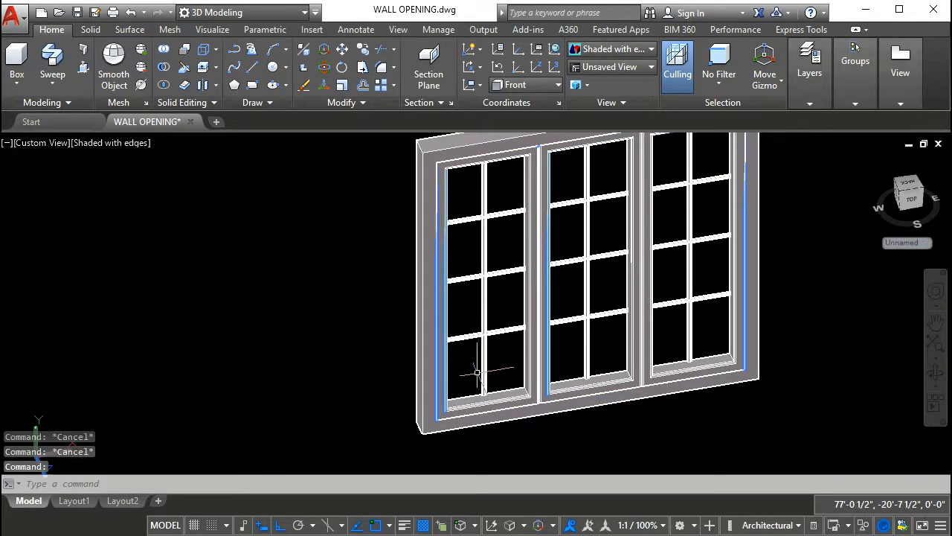
scroll(485, 379, "up", 4)
scroll(586, 352, "down", 2)
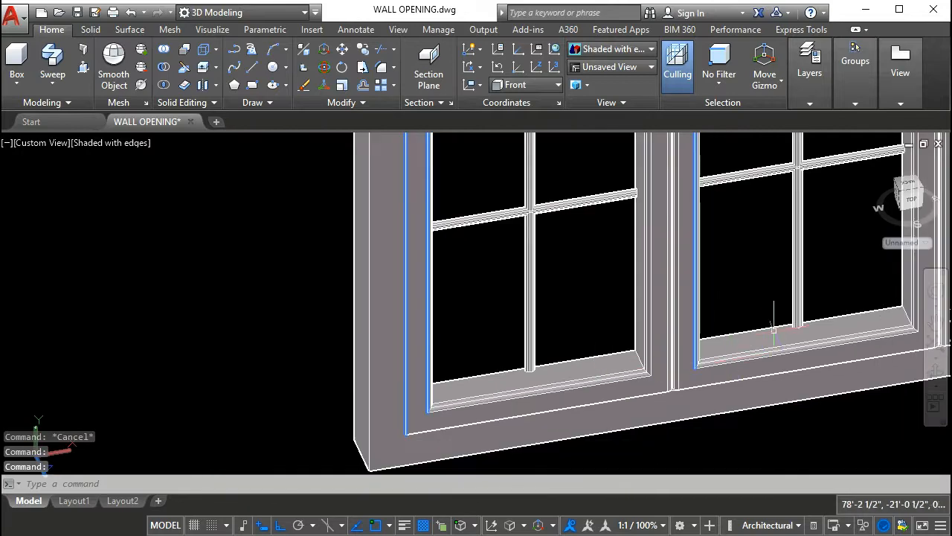
scroll(772, 325, "up", 3)
scroll(810, 331, "down", 4)
scroll(366, 345, "down", 3)
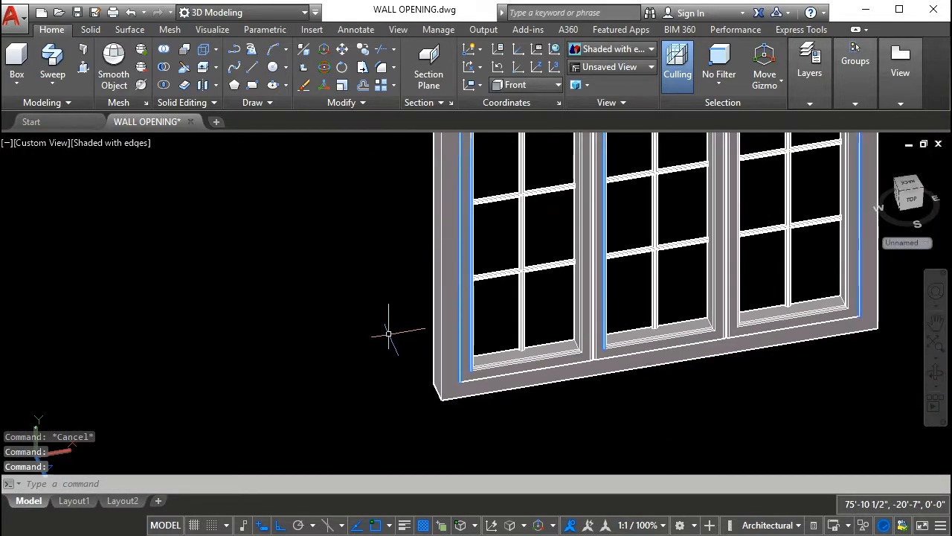
middle_click_drag(389, 323, 551, 357, "shift")
scroll(486, 347, "down", 3)
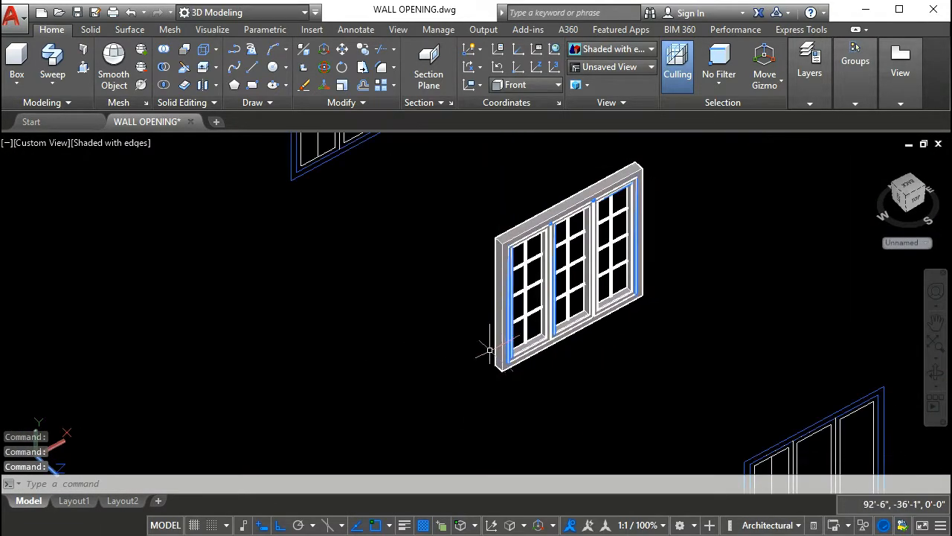
middle_click_drag(486, 347, 501, 312, "shift")
scroll(536, 331, "up", 3)
middle_click_drag(547, 336, 575, 361, "shift")
scroll(476, 327, "down", 4)
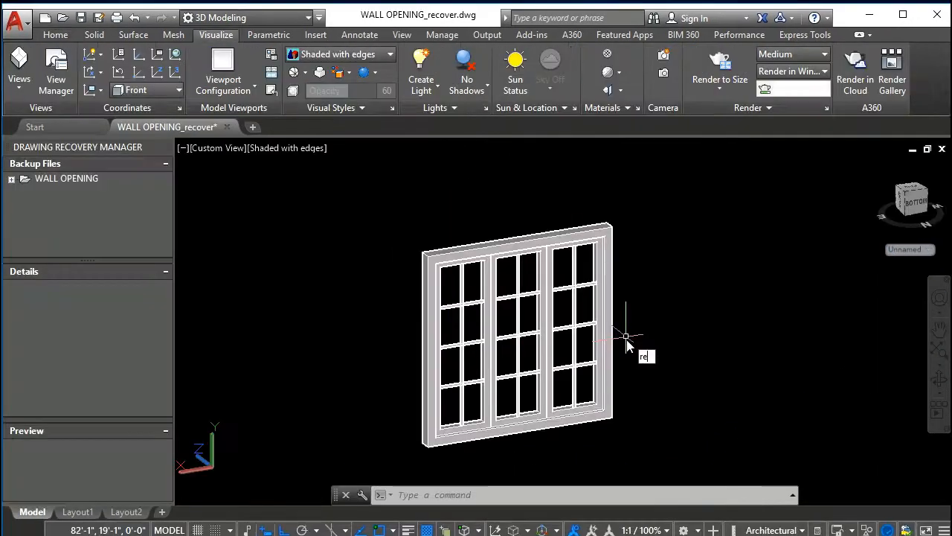
Draw a rectangle about 11 1/2" by 3'-5" between opposite inner corners of the right panel's frame for the pane
key("Return")
scroll(589, 244, "up", 5)
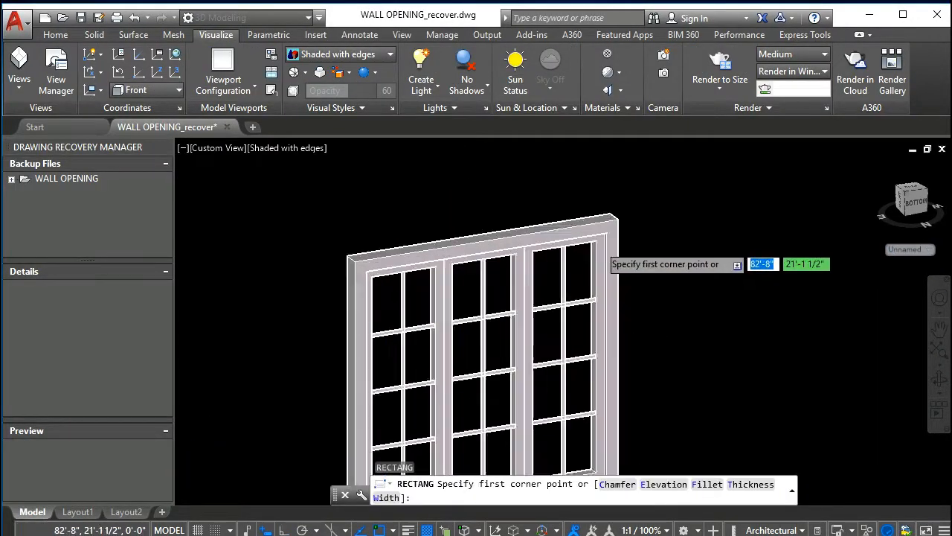
left_click(587, 228)
scroll(555, 261, "down", 5)
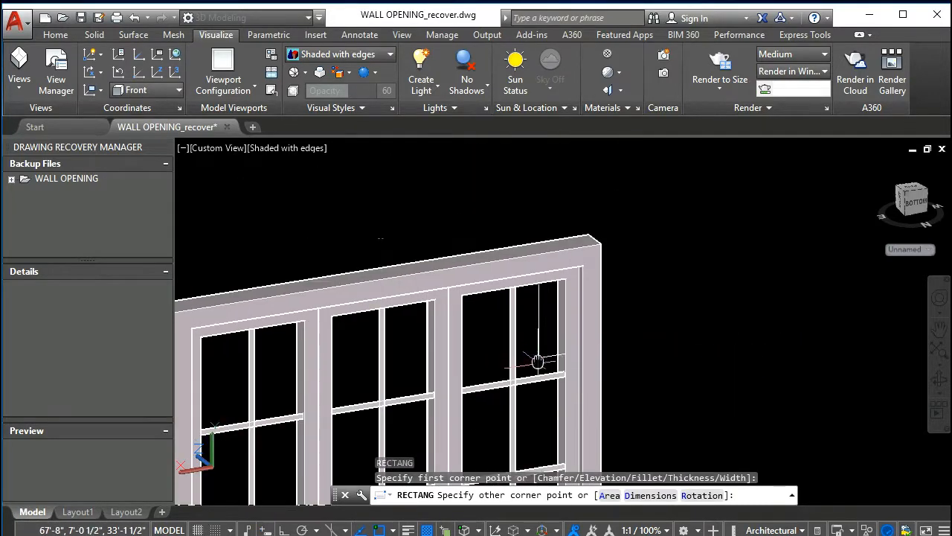
scroll(467, 380, "up", 5)
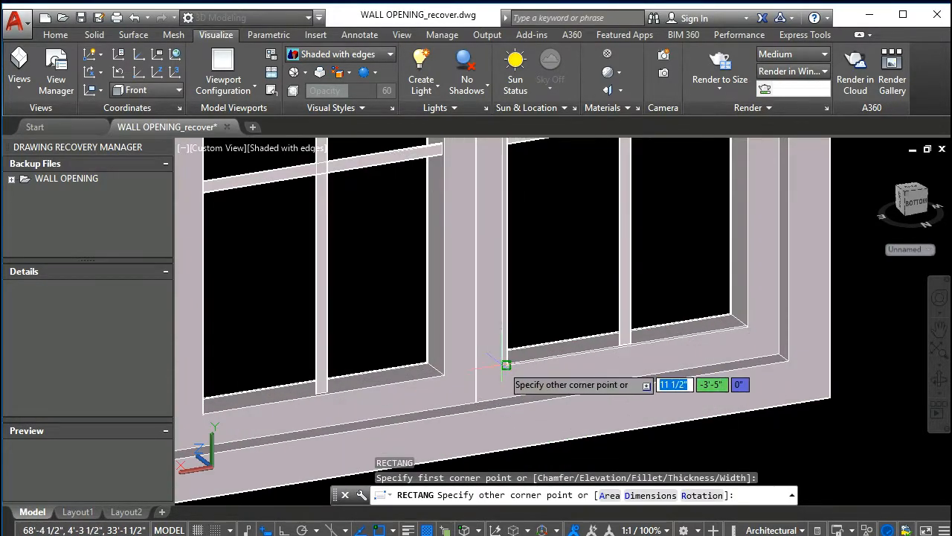
left_click(574, 380)
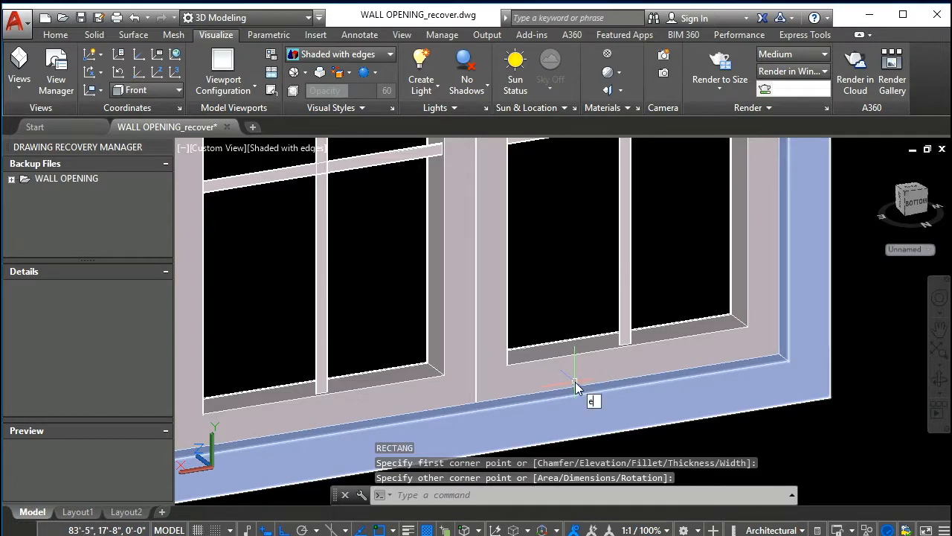
Extrude the rectangle in the right panel by .2 to form a thin pane
type("ext")
key("Return")
left_click(574, 366)
key("Return")
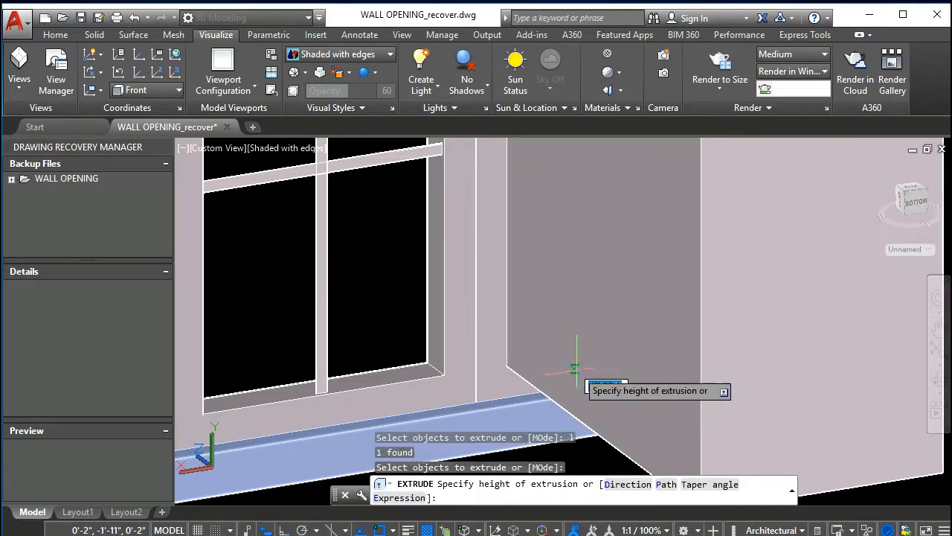
key("Escape")
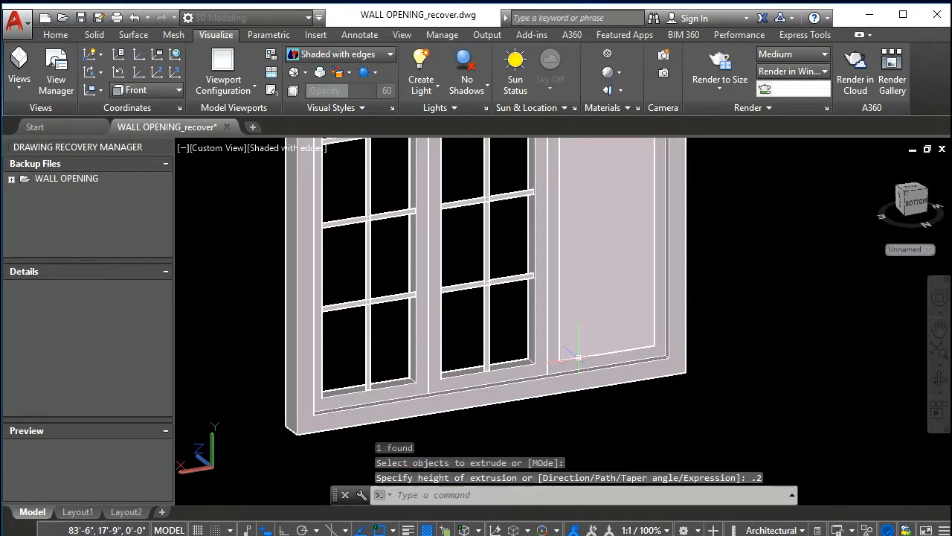
key("Escape")
type("co")
key("Return")
left_click(588, 336)
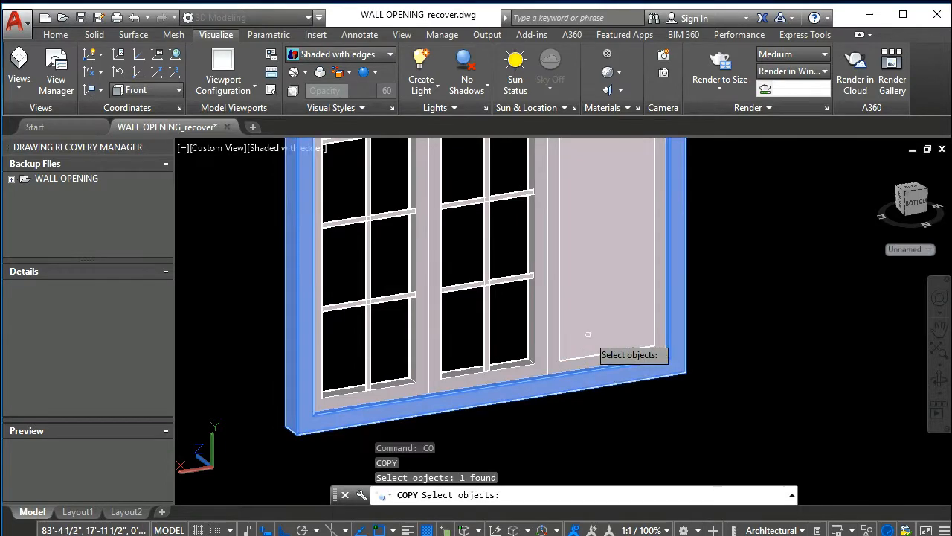
key("Escape")
key("Escape")
left_click(577, 341)
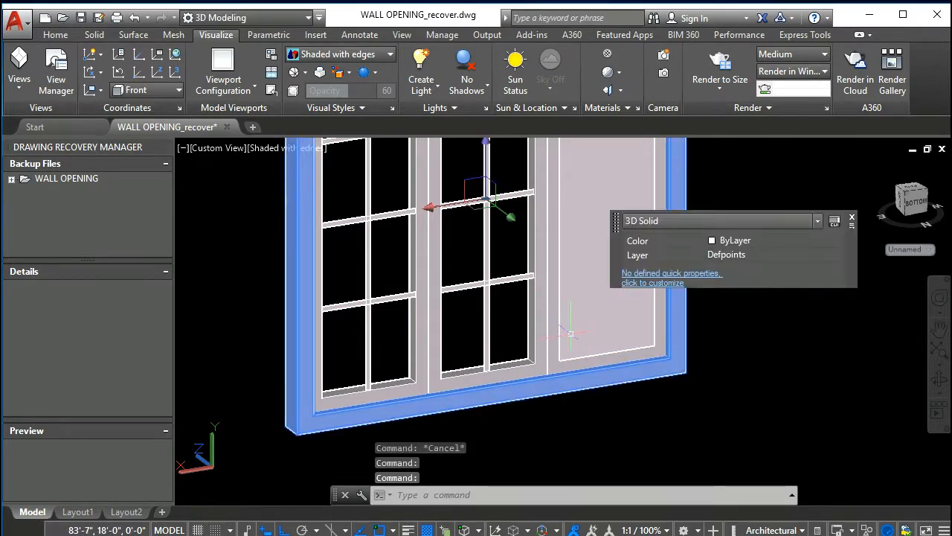
scroll(576, 340, "up", 3)
scroll(576, 340, "up", 2)
key("Escape")
Copy the right panel's pane into the middle and left panels, using its lower-left corner as base point and each frame's matching inner corner
type("c")
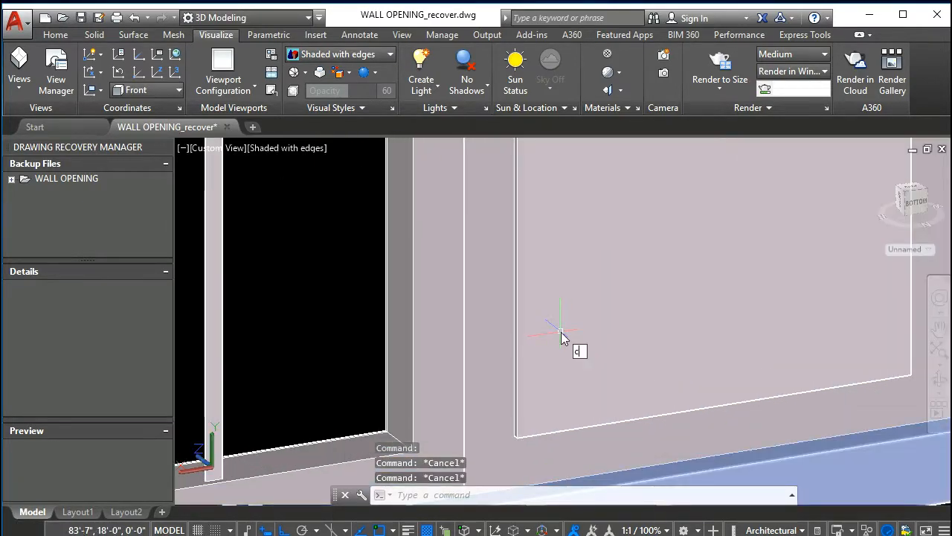
type("t o")
key("Return")
scroll(554, 361, "down", 3)
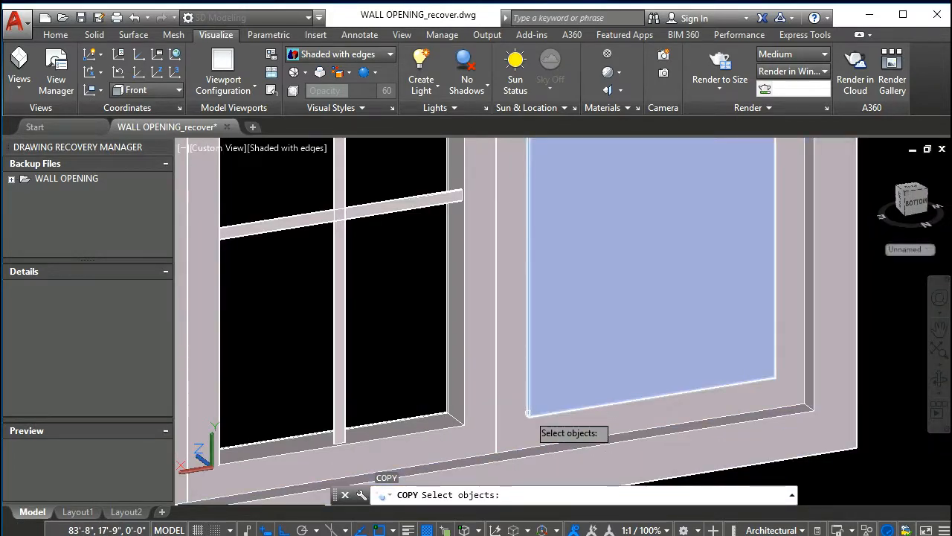
left_click(528, 414)
scroll(528, 413, "up", 3)
key("Return")
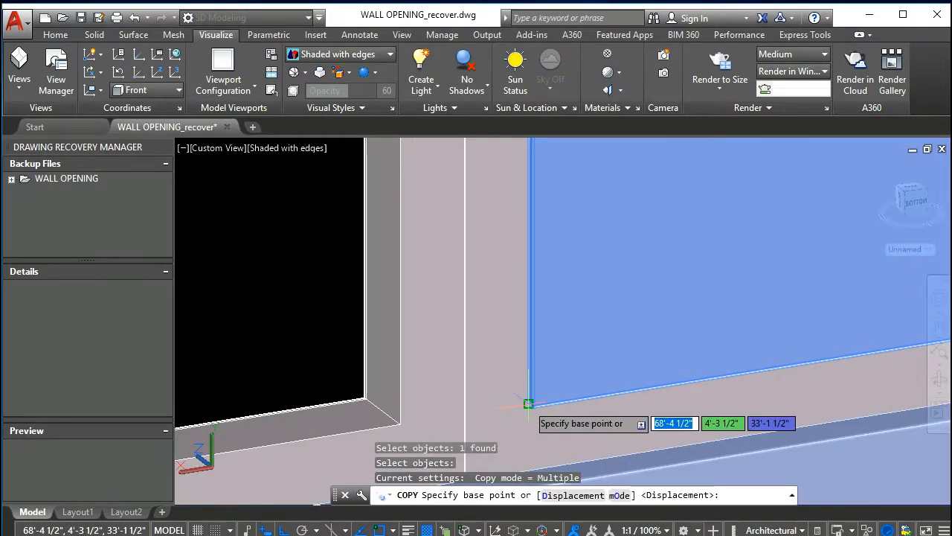
left_click(528, 413)
scroll(528, 413, "down", 3)
scroll(484, 399, "up", 5)
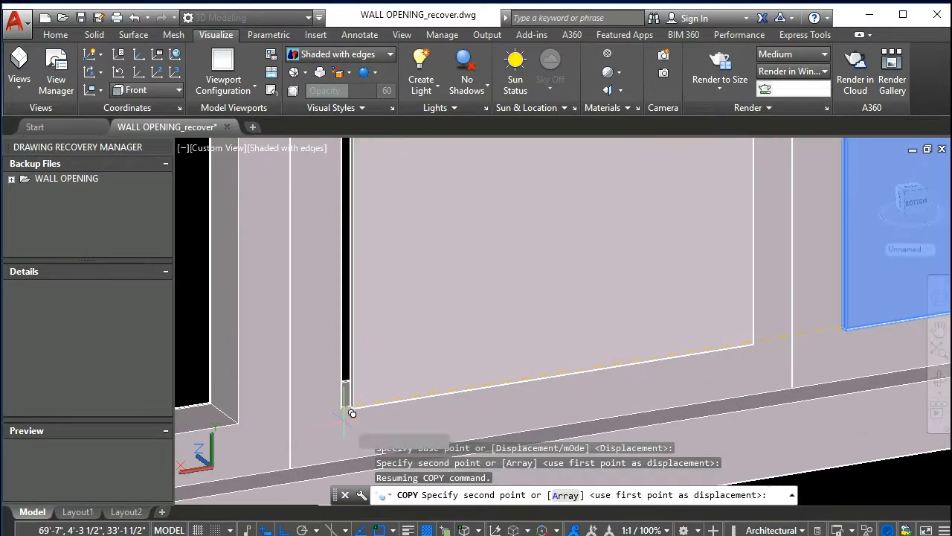
left_click(340, 407)
scroll(340, 407, "down", 3)
scroll(358, 392, "up", 5)
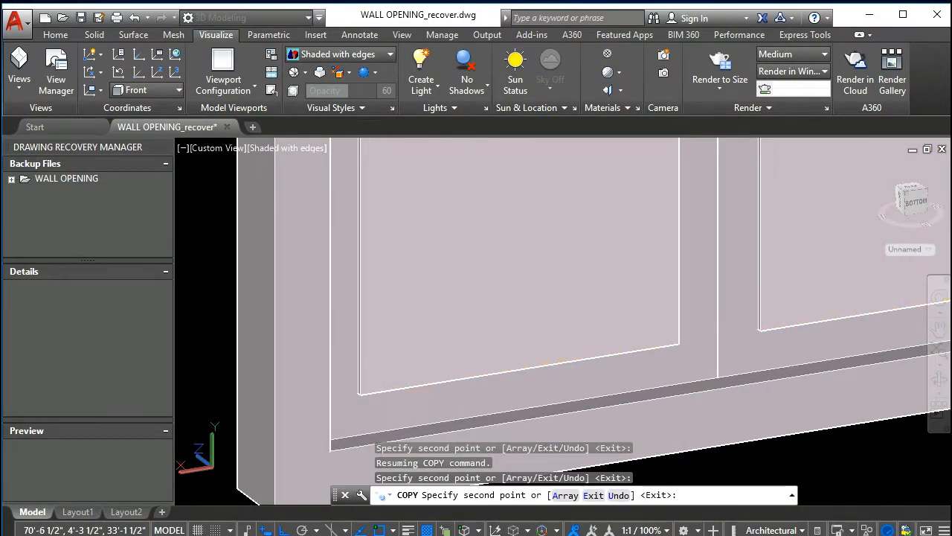
Finish copying the panes, switch to the SW Isometric view and examine the whole three-panel window from the front
key("Escape")
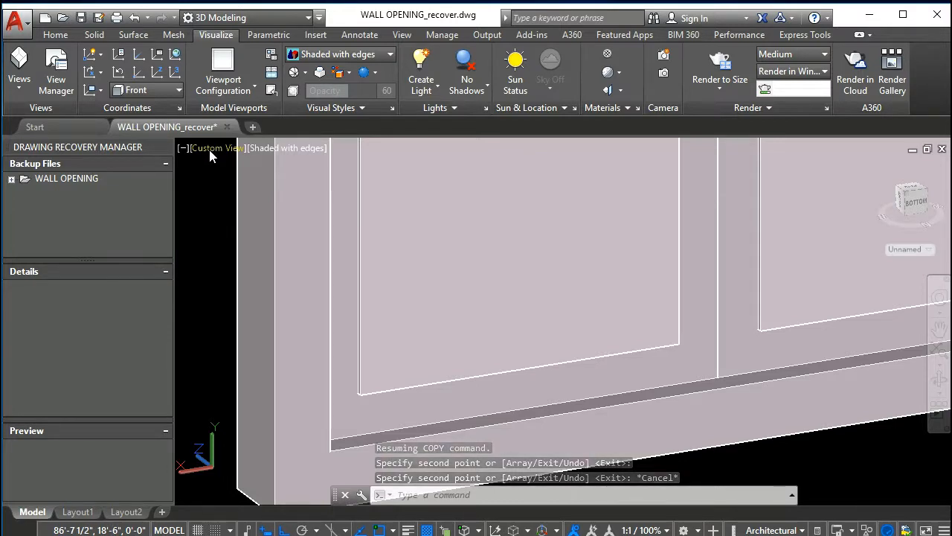
left_click(210, 149)
left_click(298, 279)
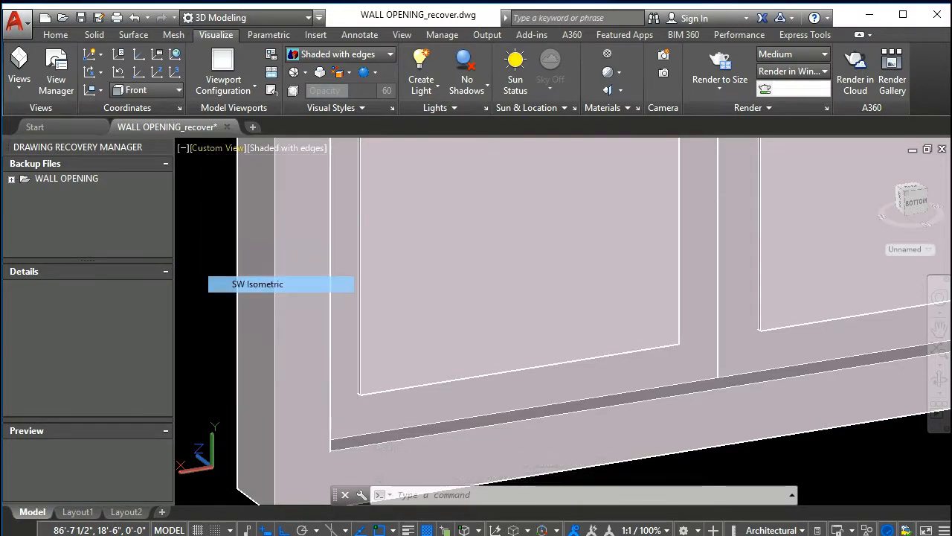
scroll(726, 357, "up", 10)
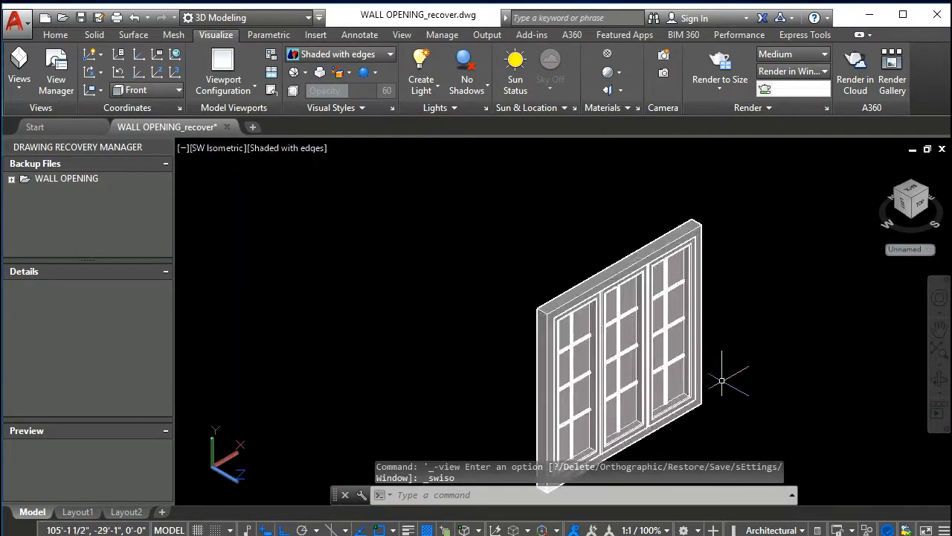
scroll(630, 311, "down", 3)
middle_click_drag(660, 367, 578, 327)
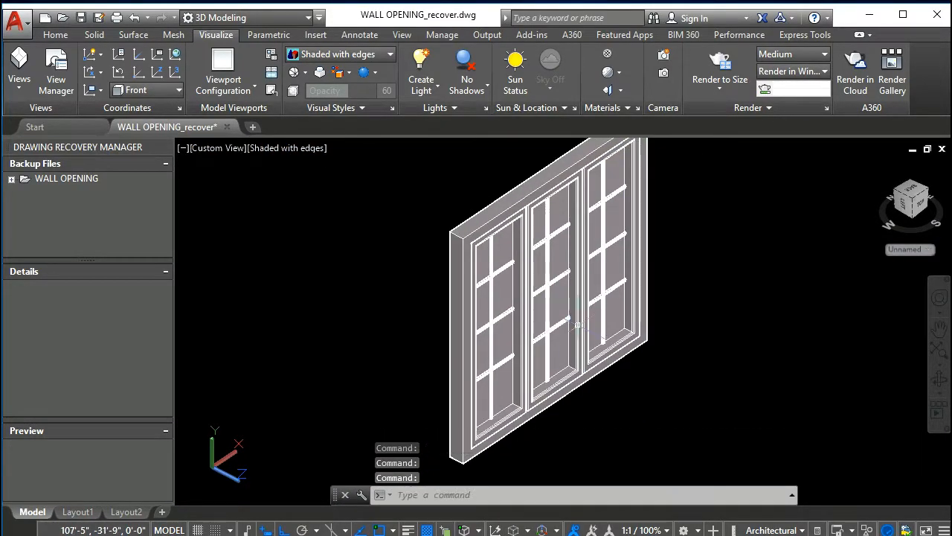
scroll(575, 348, "down", 3)
middle_click_drag(514, 296, 476, 290, "shift")
scroll(566, 300, "up", 2)
scroll(564, 298, "down", 2)
scroll(554, 305, "up", 2)
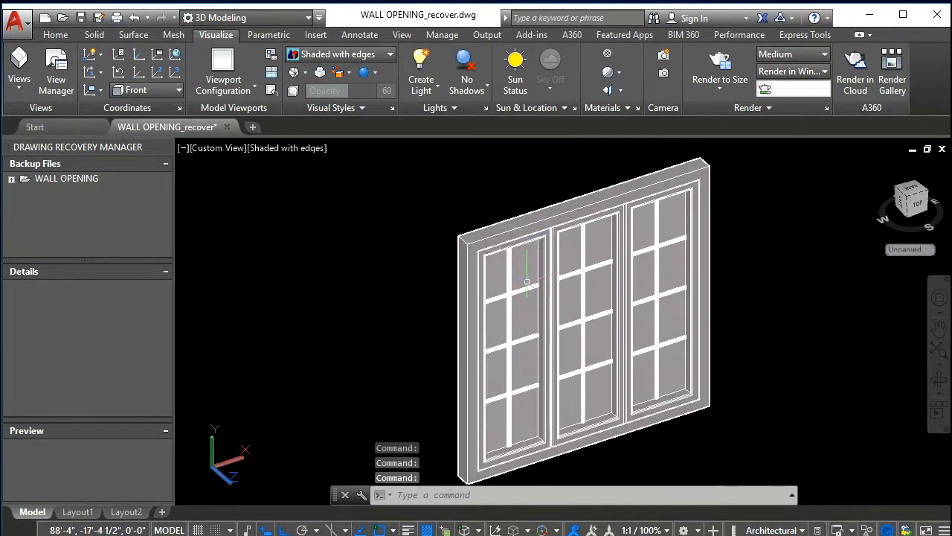
scroll(547, 306, "up", 3)
scroll(546, 310, "down", 3)
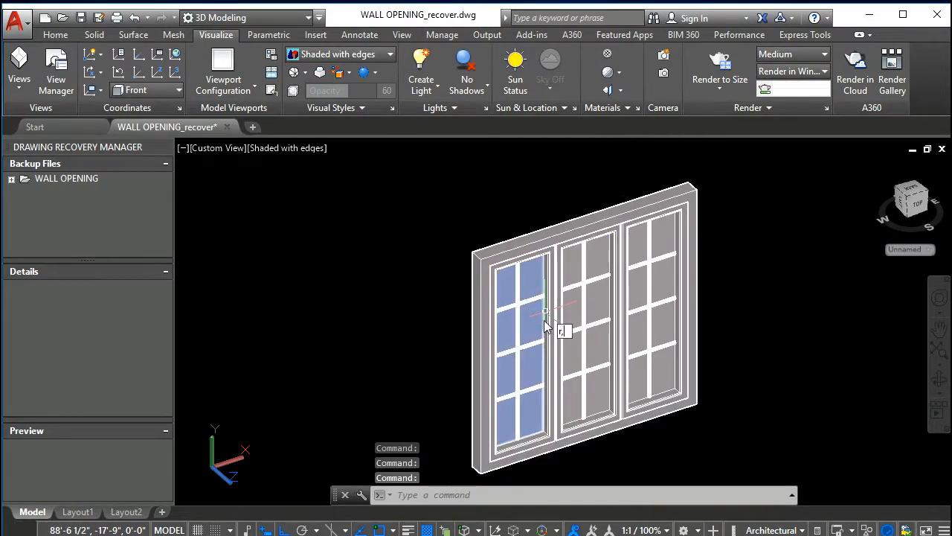
Open the materials browser with RMAT, search for "paint" and add Wood - Painted White to the document materials
type("RMAT")
key("Return")
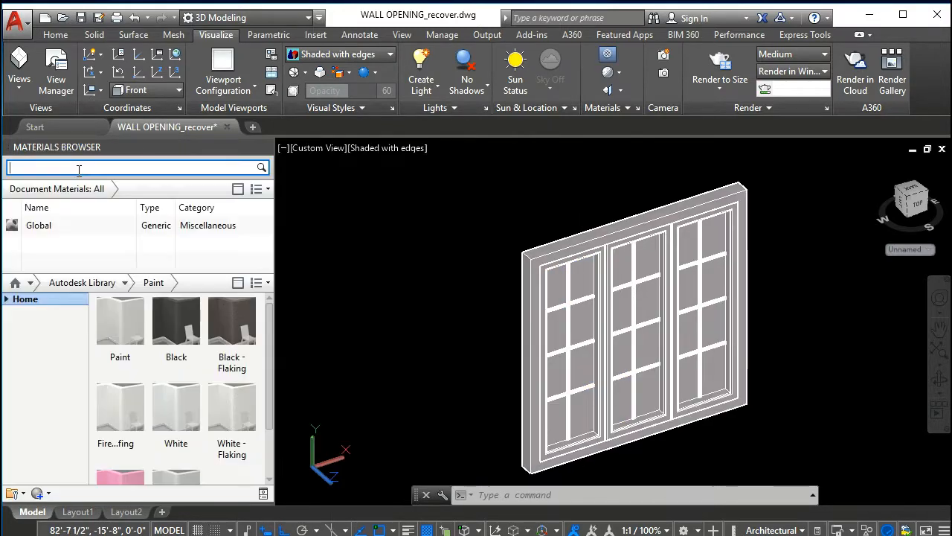
left_click(78, 169)
type("pain")
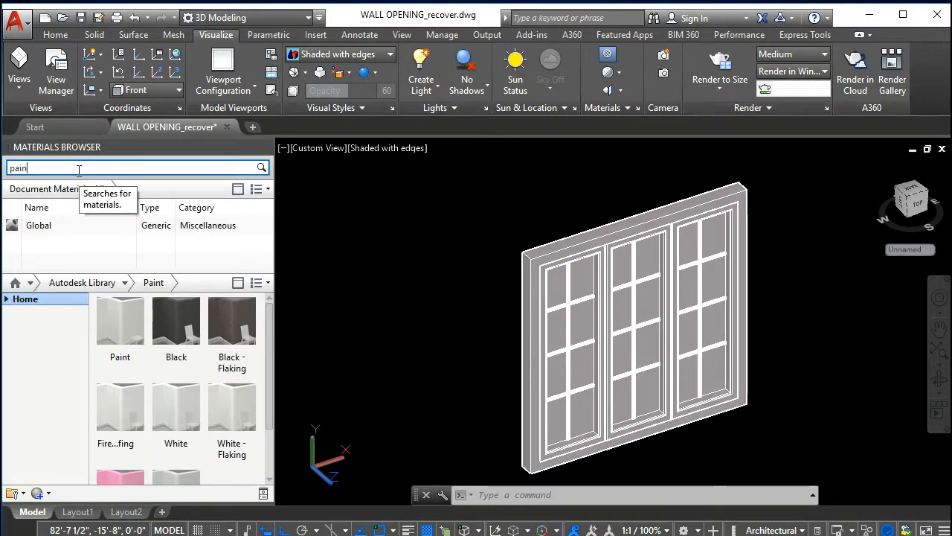
type("t")
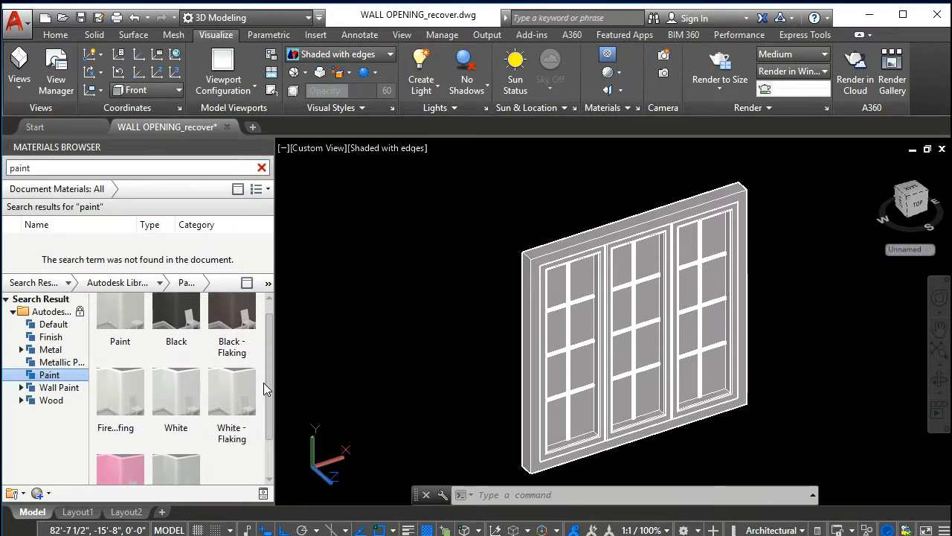
scroll(260, 417, "down", 2)
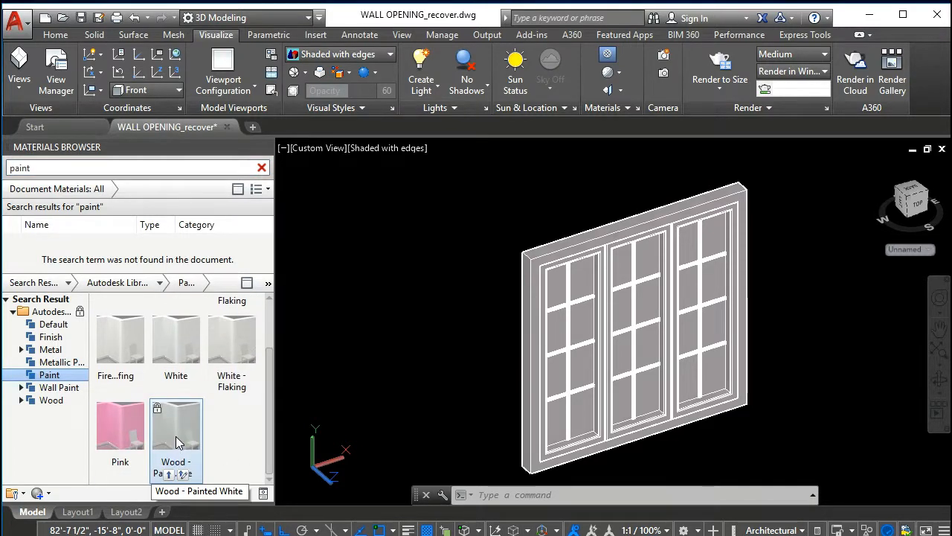
left_click_drag(176, 428, 78, 230)
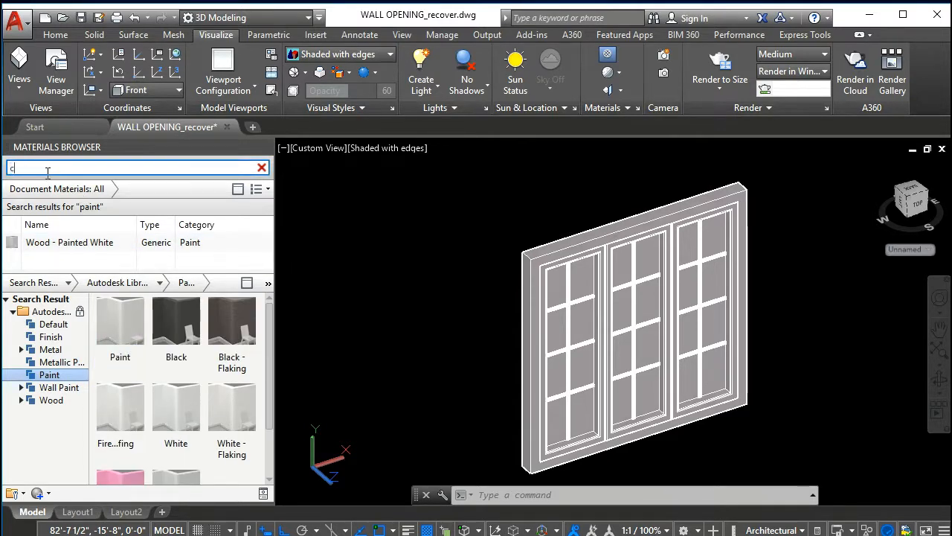
Search the materials for "clear" and "glass", and add the Mirrored glazing to the document materials
key("Return")
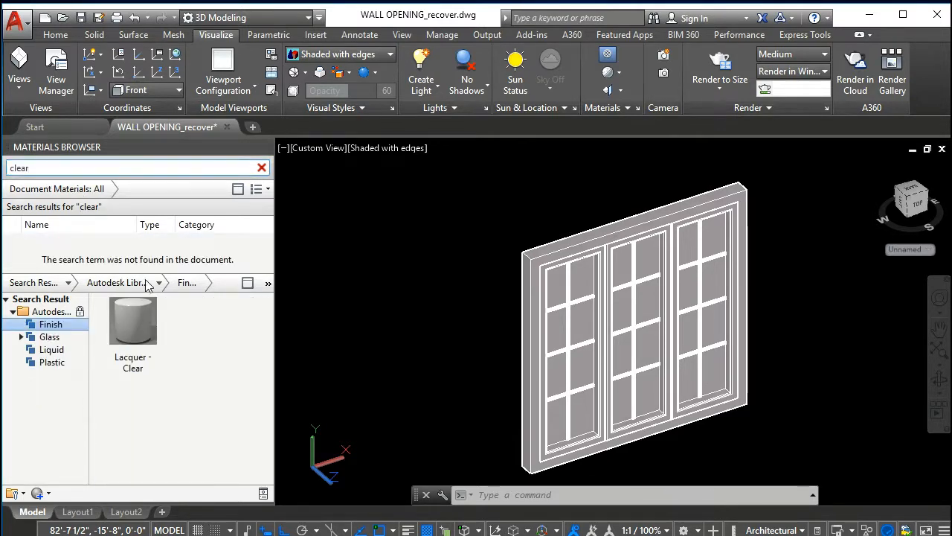
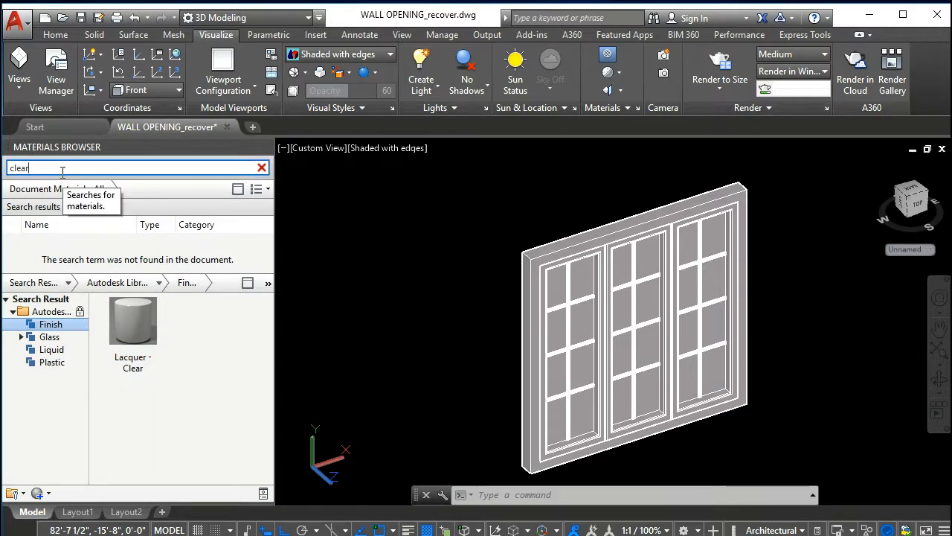
key("BackSpace")
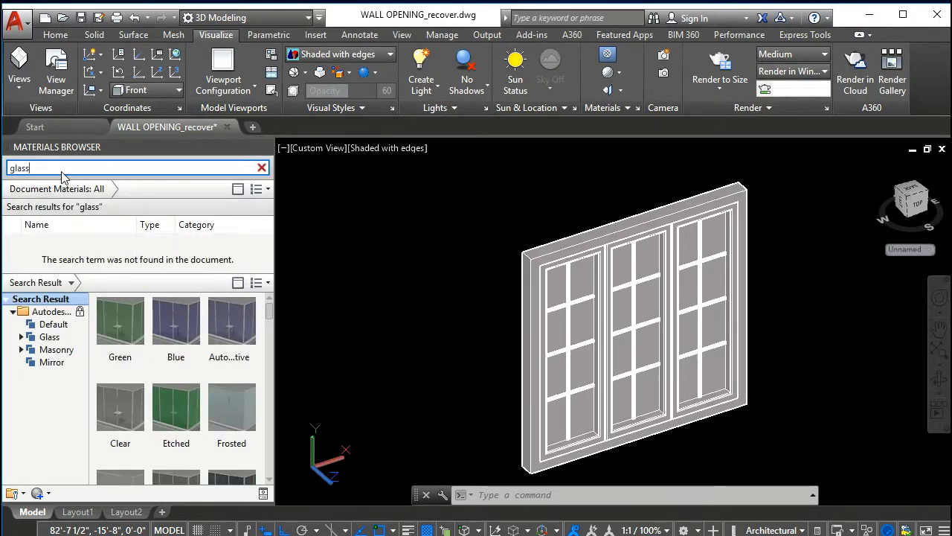
mouse_move(271, 316)
left_mouse_down()
mouse_move(271, 335)
mouse_move(270, 318)
left_mouse_up()
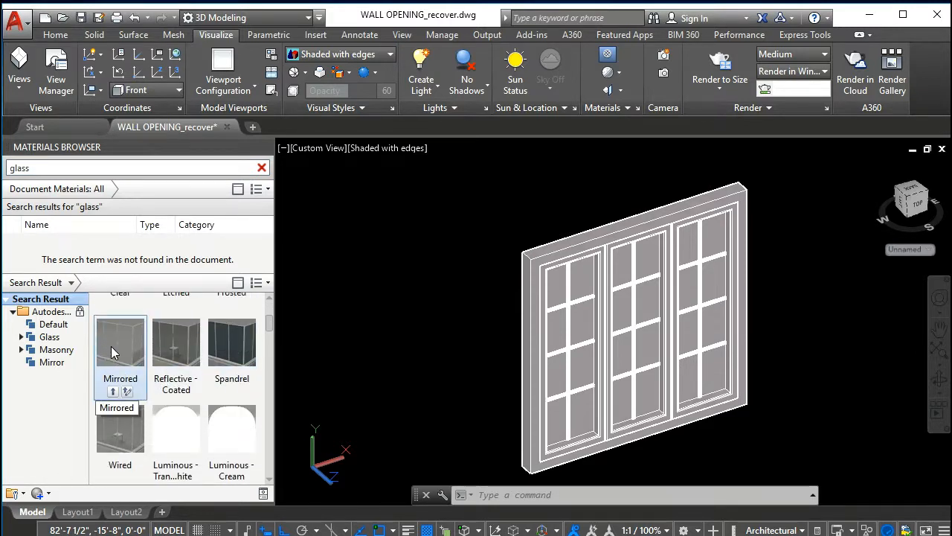
left_click_drag(119, 346, 68, 240)
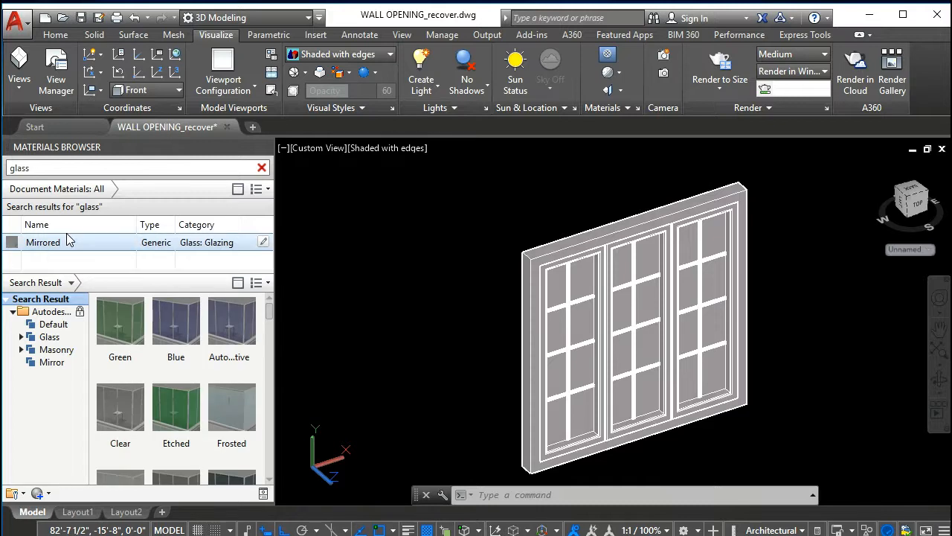
Assign the Wood - Painted White material to the outer frame and the three panel frames
left_click(499, 245)
key("Escape")
left_click(739, 200)
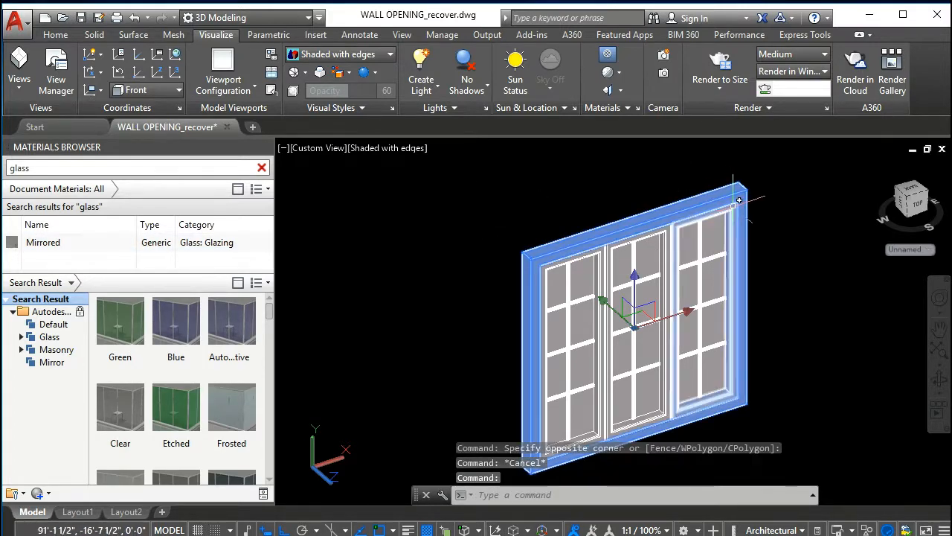
left_click(733, 205)
left_click(666, 236)
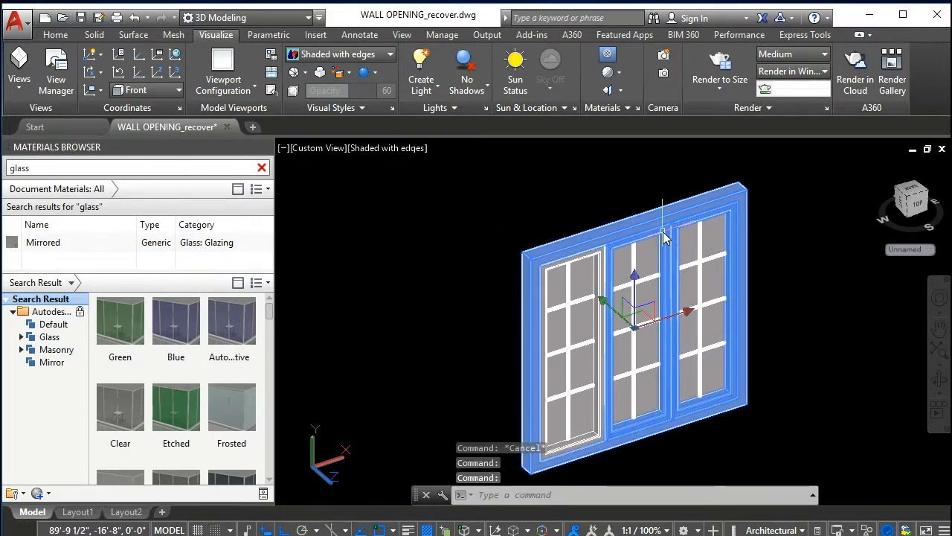
left_click(593, 253)
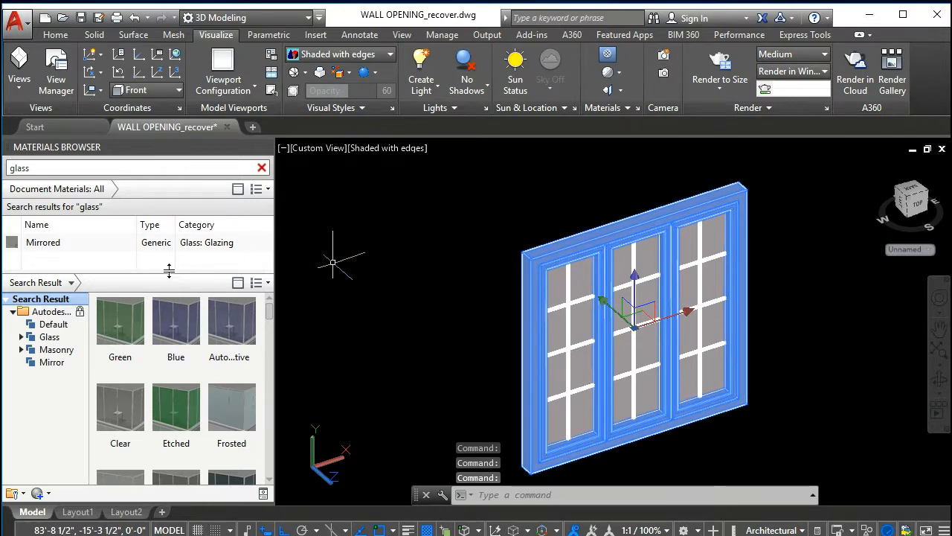
left_click_drag(169, 270, 169, 314)
left_click(262, 167)
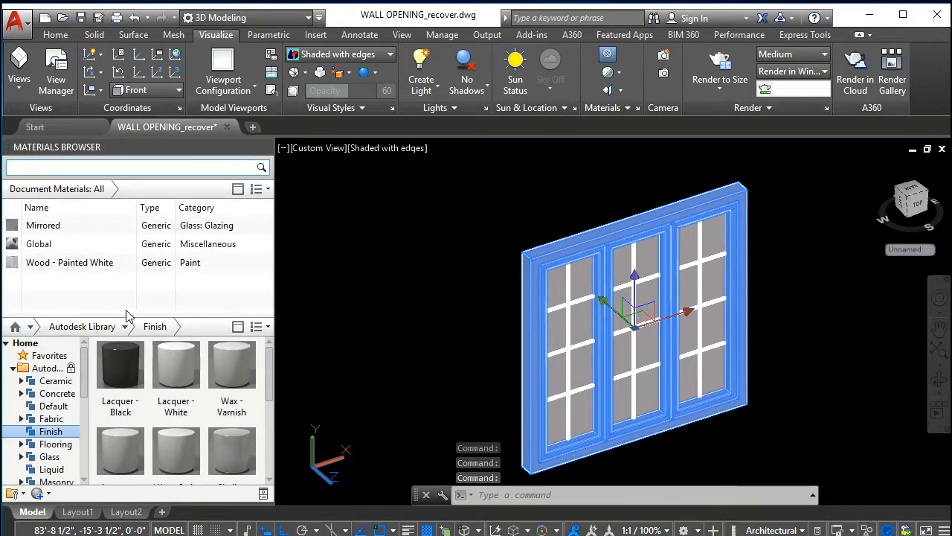
left_click(87, 267)
right_click(88, 270)
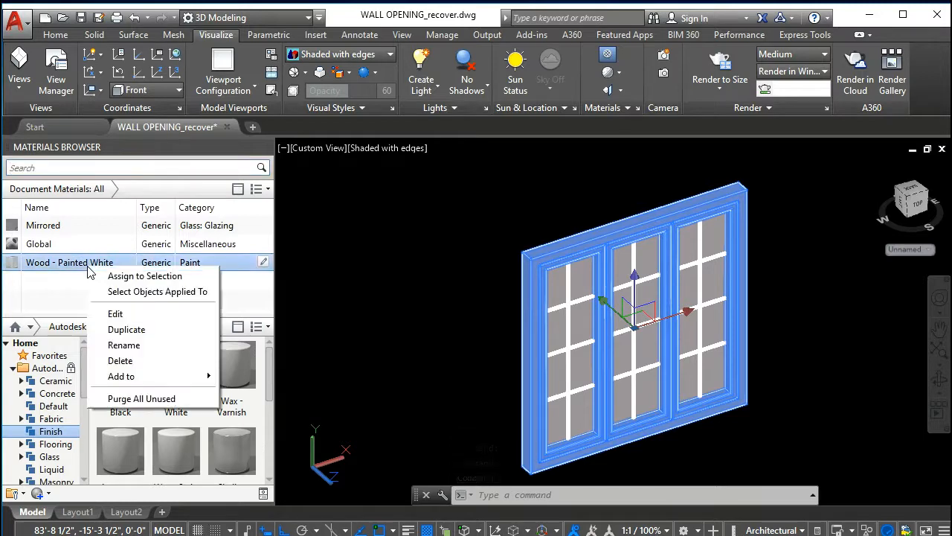
left_click(128, 276)
key("Escape")
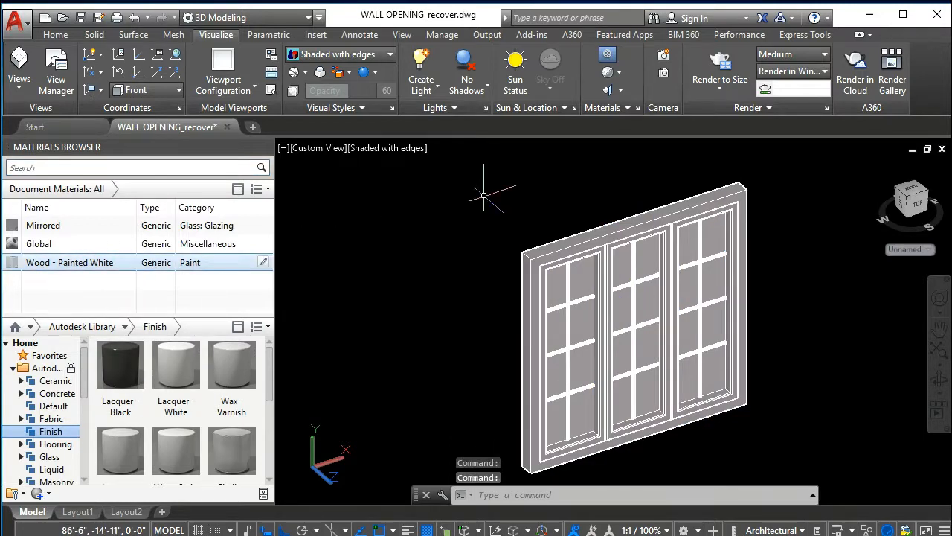
key("Escape")
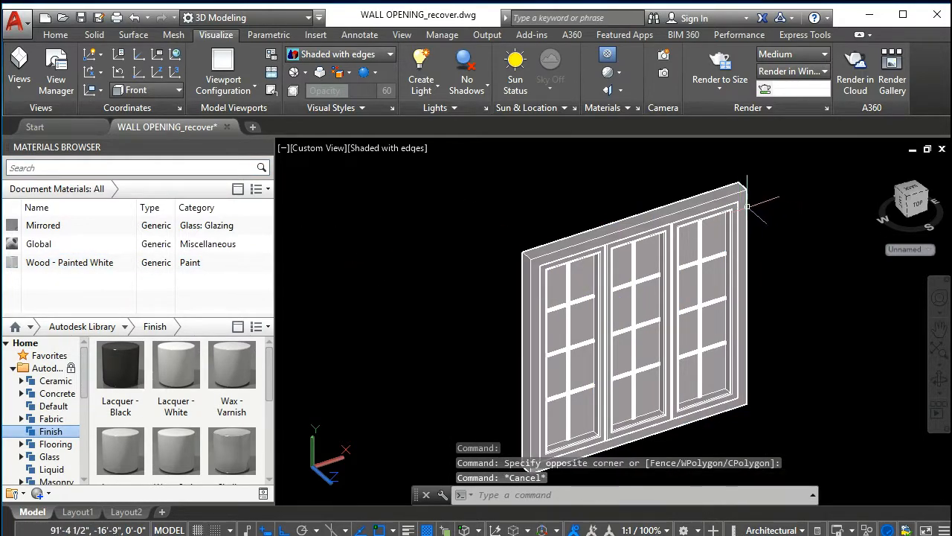
Hide the outer frame and the three panel frames, leaving only the panes and crossbars
left_click(746, 206)
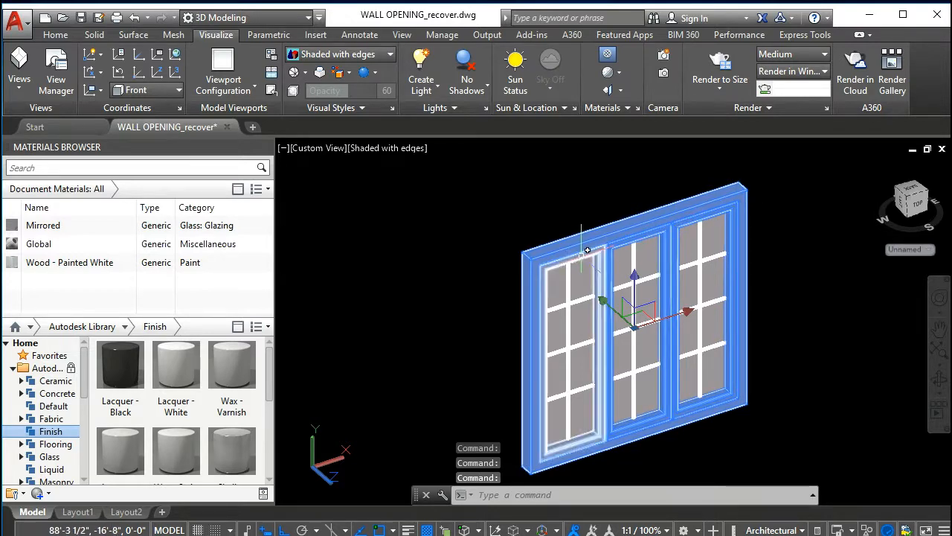
right_click(593, 209)
mouse_move(663, 276)
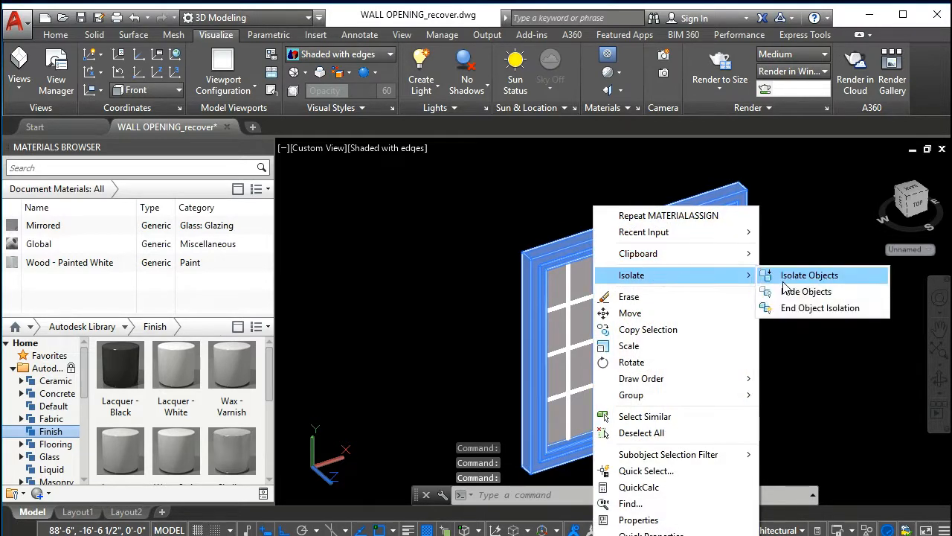
left_click(789, 291)
Select the three glass panes and delete the Mirrored material from the document materials
scroll(711, 242, "up", 4)
left_click(710, 235)
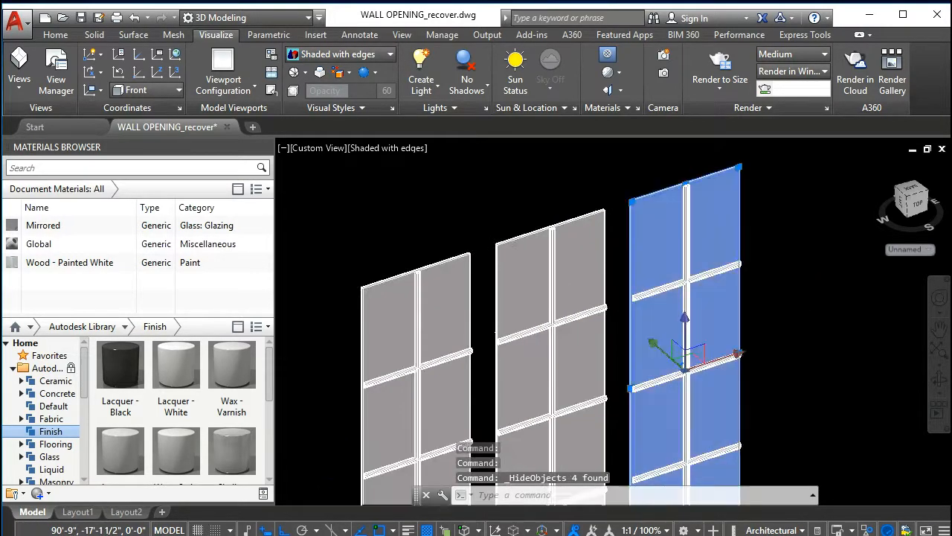
left_click(593, 262)
left_click(456, 297)
left_click(80, 227)
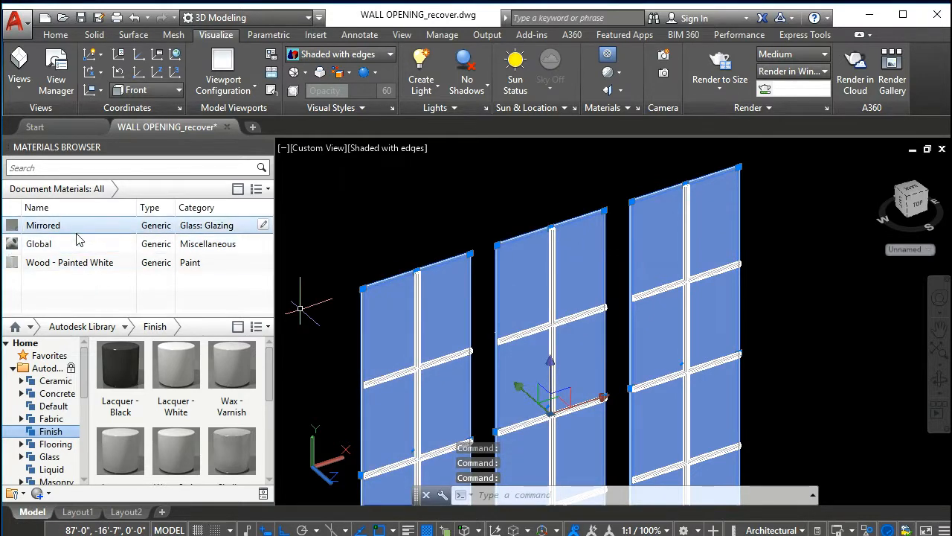
right_click(81, 235)
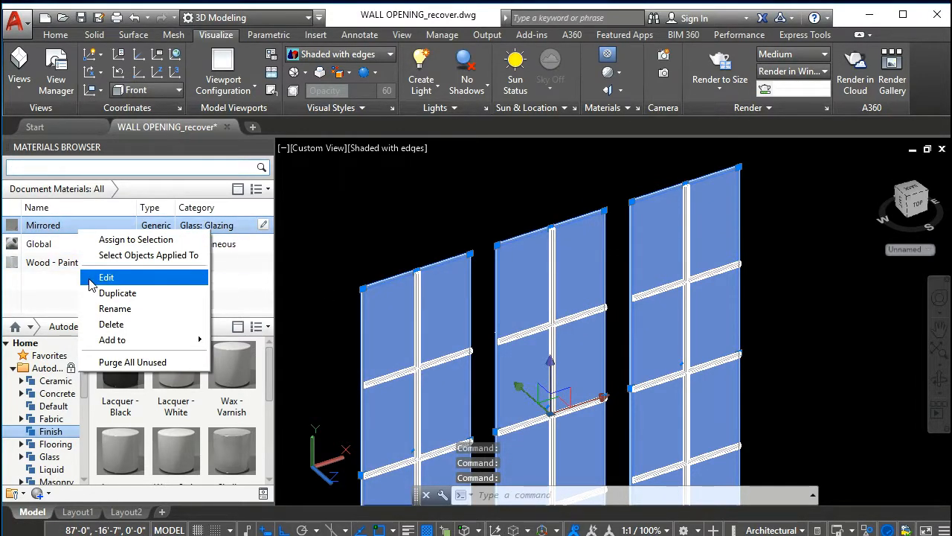
left_click(111, 323)
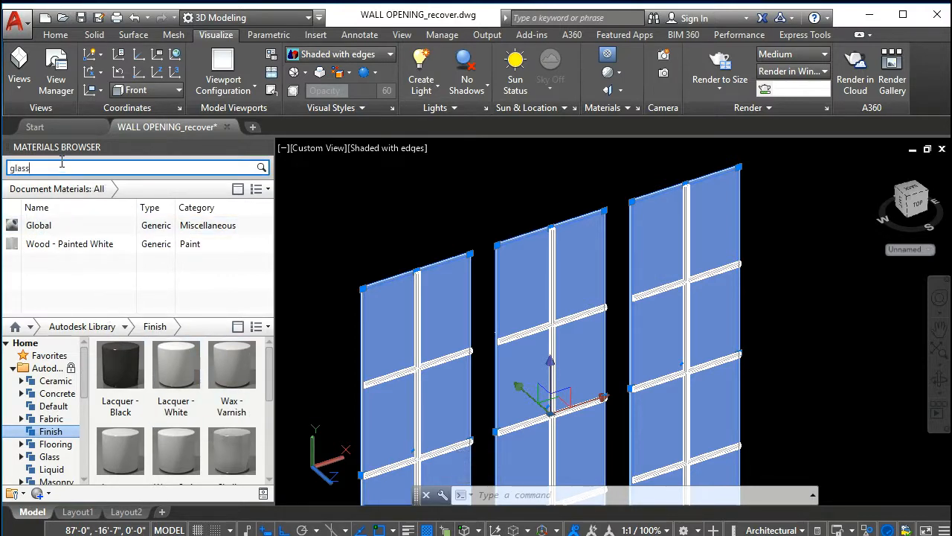
Search the materials for "glass", add Clear glazing to the document and assign it to the three selected panes
key("Return")
left_click_drag(266, 355, 266, 364)
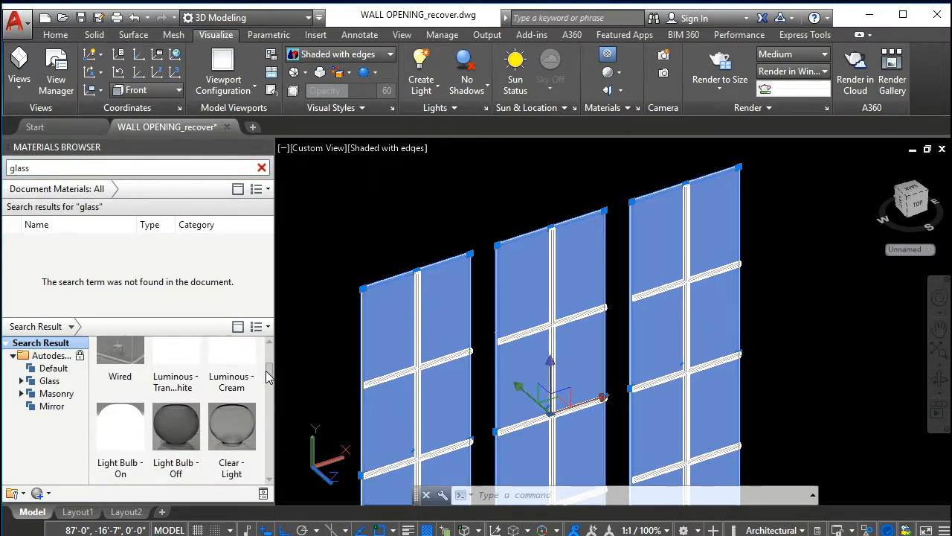
mouse_move(265, 371)
left_mouse_down()
mouse_move(264, 402)
mouse_move(263, 344)
mouse_move(266, 359)
left_mouse_up()
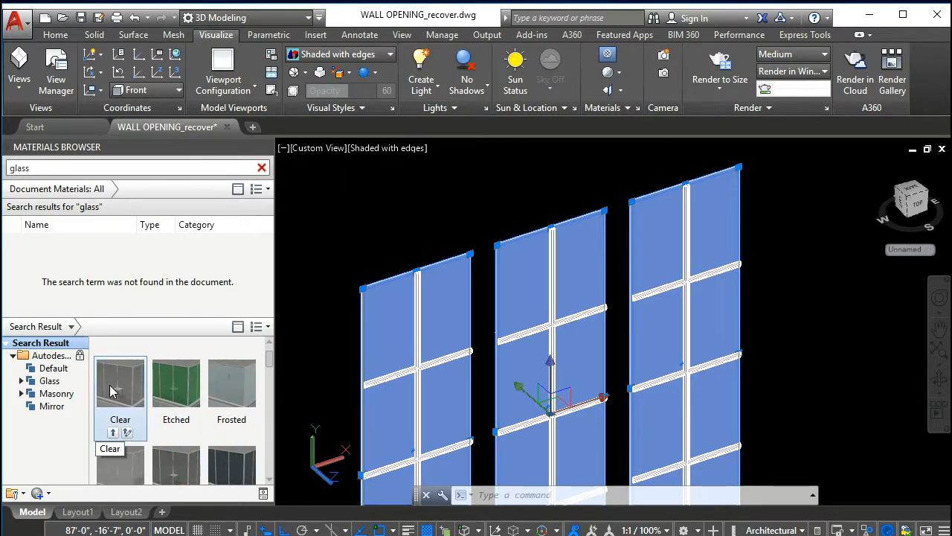
left_click_drag(61, 273, 54, 265)
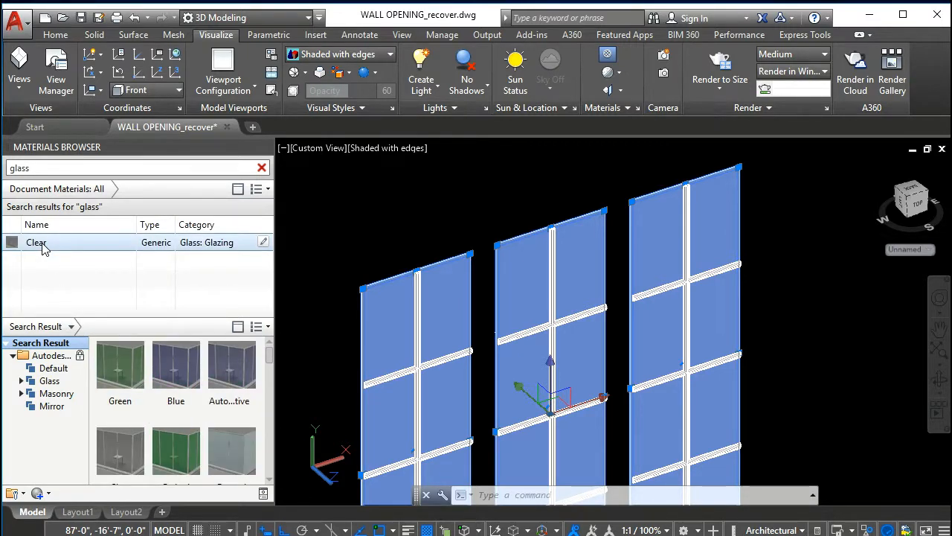
right_click(43, 249)
left_click(100, 268)
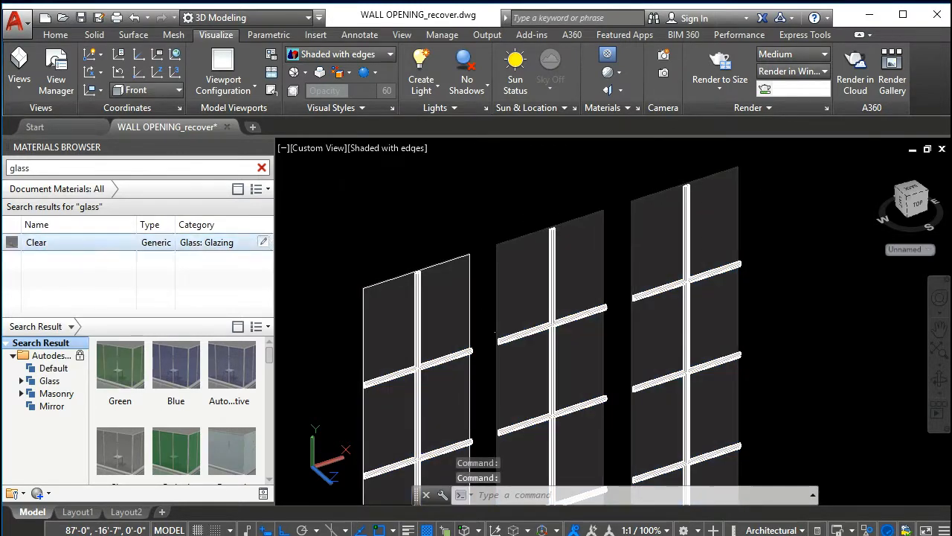
Select the three glass panes and hide them, leaving the crossbars in view
double_click(434, 226)
key("Escape")
left_click(529, 267)
left_click(450, 284)
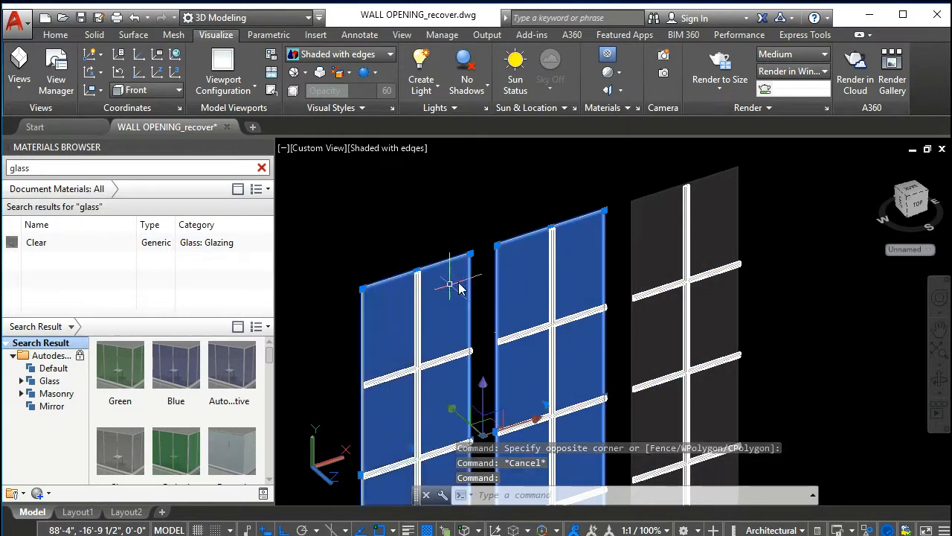
left_click(663, 243)
right_click(665, 248)
mouse_move(714, 277)
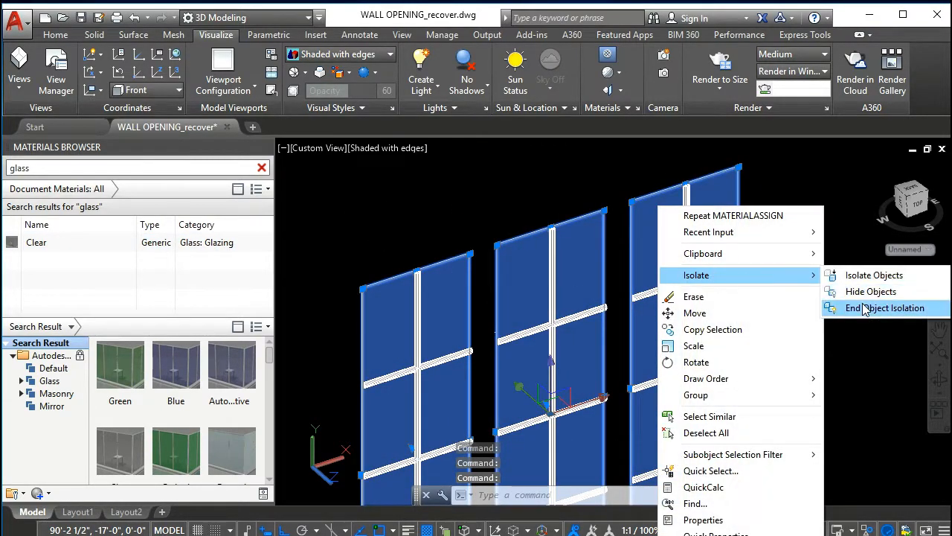
left_click(869, 292)
Erase the leftover rectangular outline around the first panel's crossbars
scroll(523, 304, "down", 4)
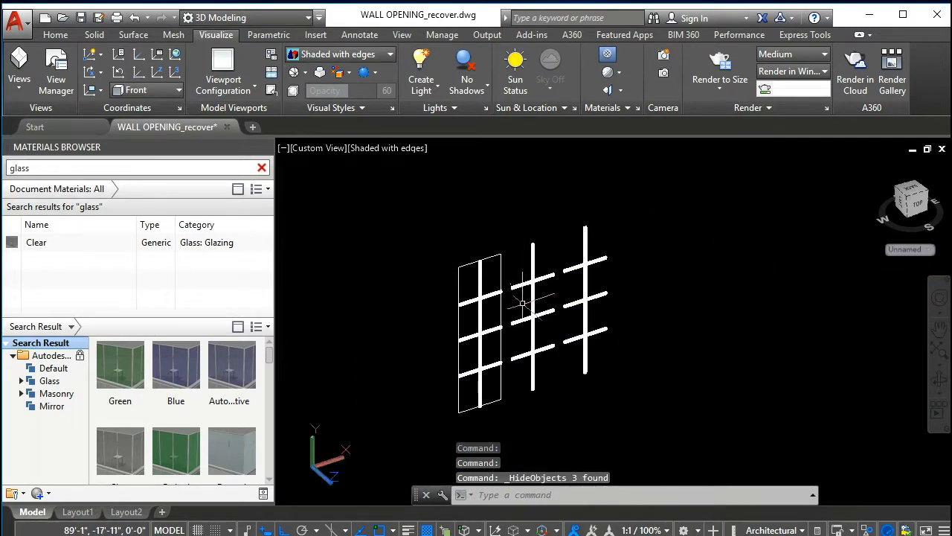
left_click(460, 268)
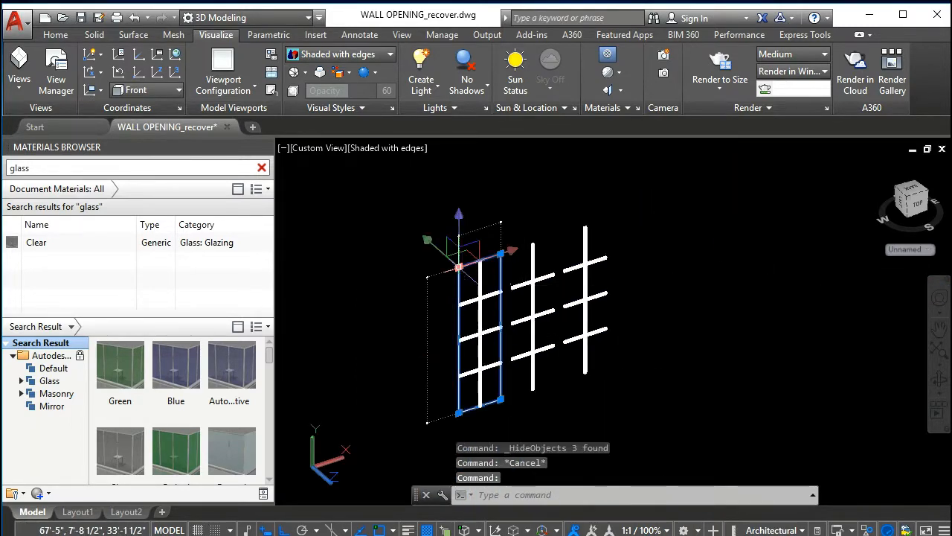
type("e")
key("Escape")
key("Escape")
key("Escape")
scroll(461, 270, "up", 3)
type("e")
left_click(461, 277)
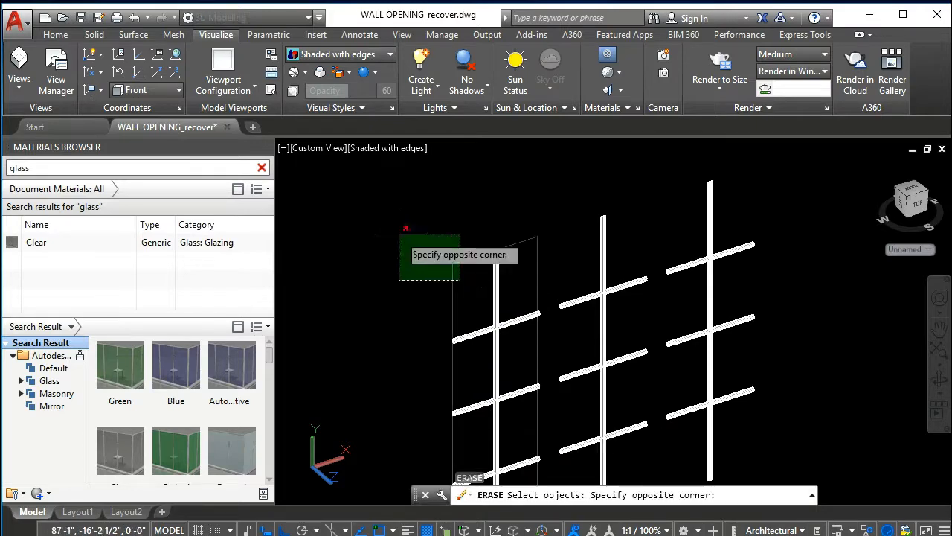
left_click(398, 234)
key("space")
Select all the crossbars, clear the material search and assign Wood - Painted White to them
scroll(404, 252, "down", 4)
left_click(619, 401)
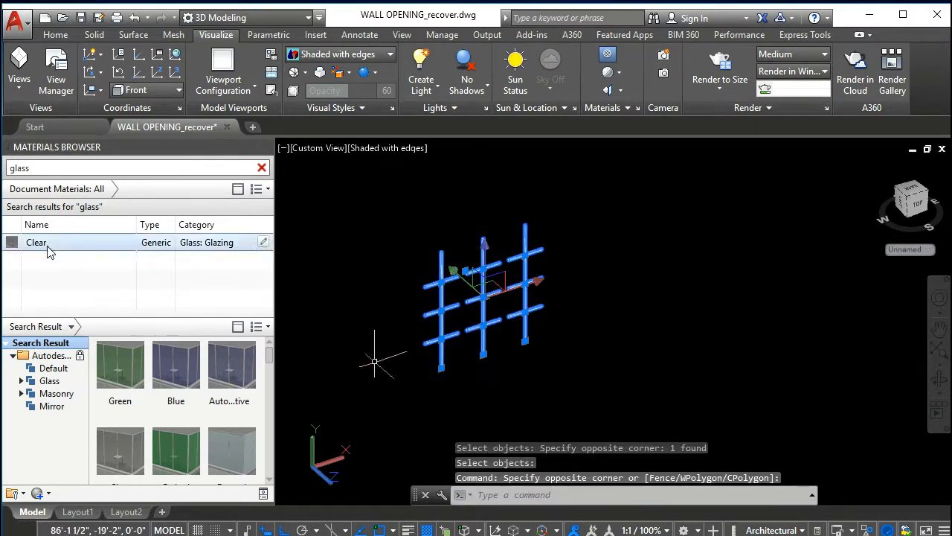
left_click(261, 168)
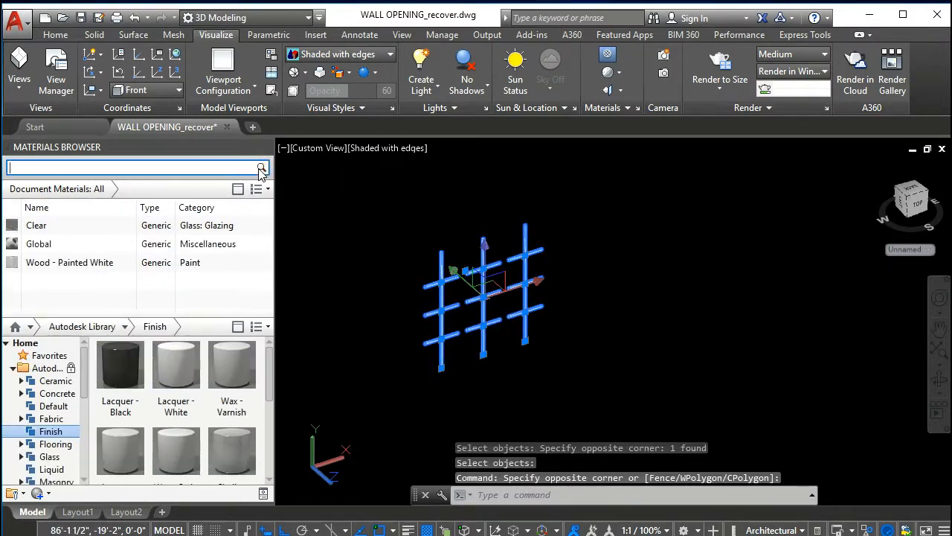
right_click(58, 266)
left_click(113, 273)
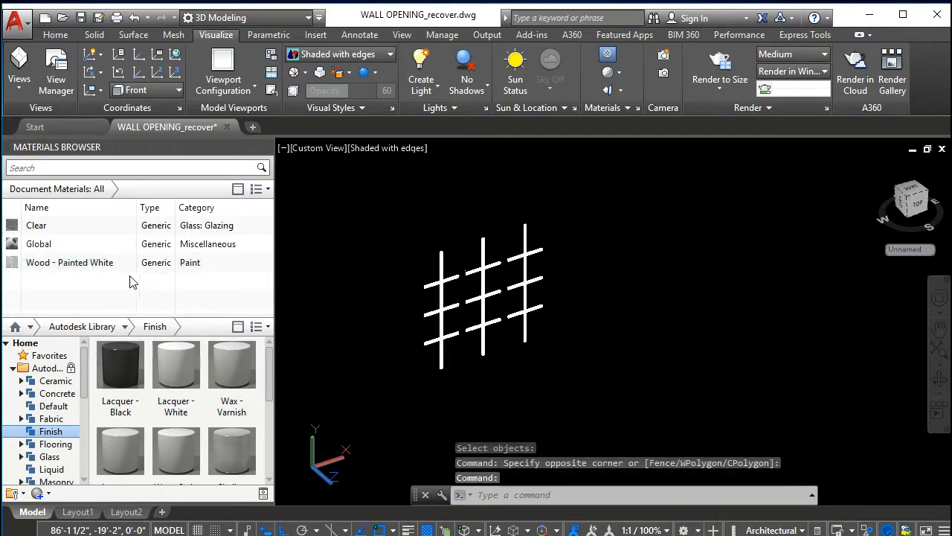
End the object isolation to bring back the hidden frames and glass panes
left_click(602, 290)
right_click(605, 282)
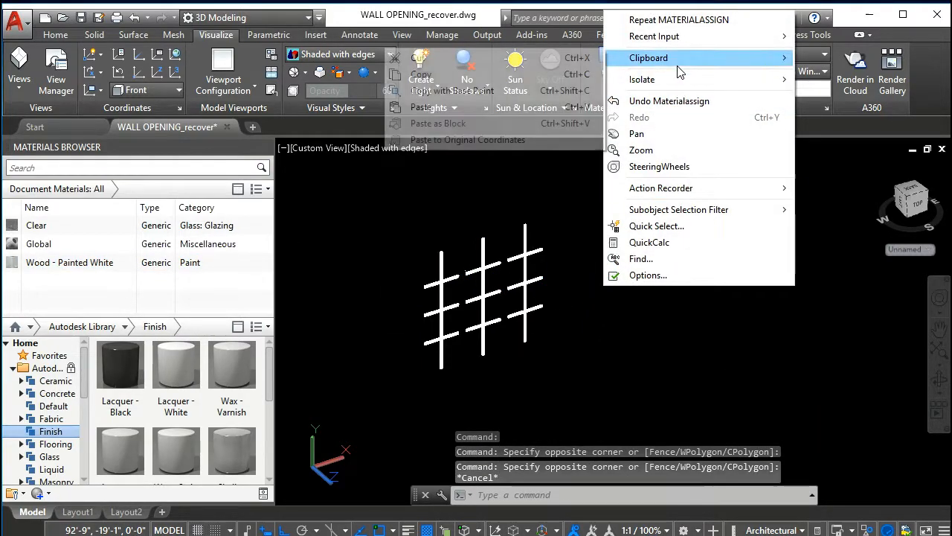
mouse_move(734, 80)
left_click(825, 113)
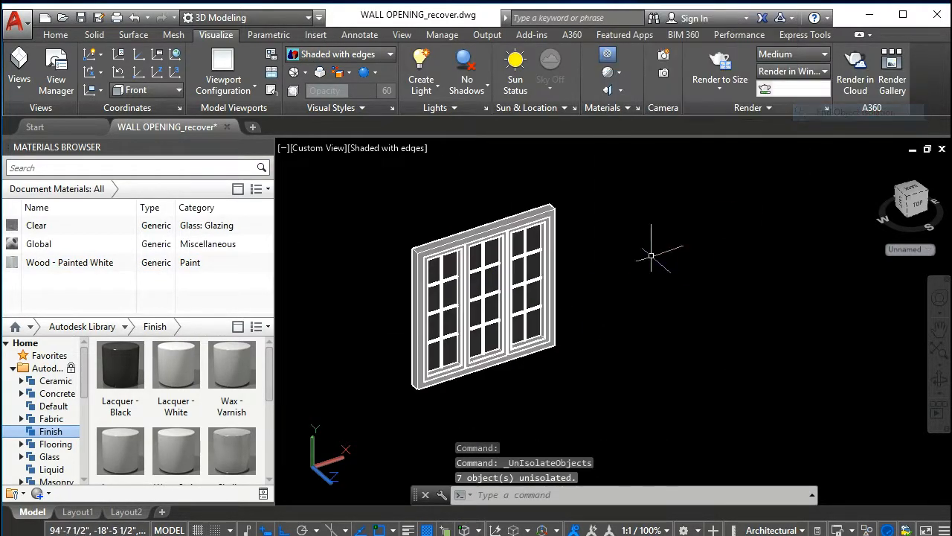
middle_click_drag(554, 335, 558, 338, "shift")
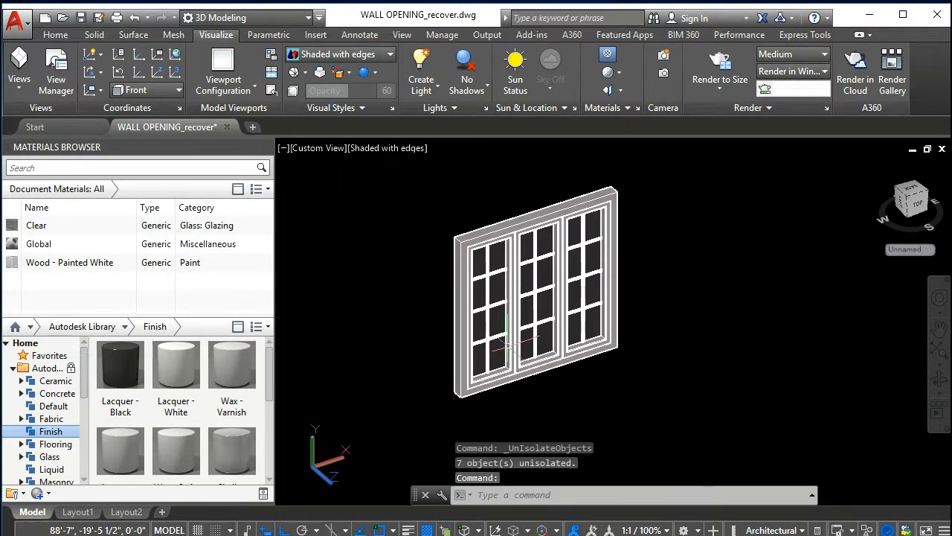
Move the complete window from its lower front corner into the matching opening in the house's projecting front wall
key("Escape")
key("Escape")
key("Return")
left_click(683, 414)
left_click(405, 205)
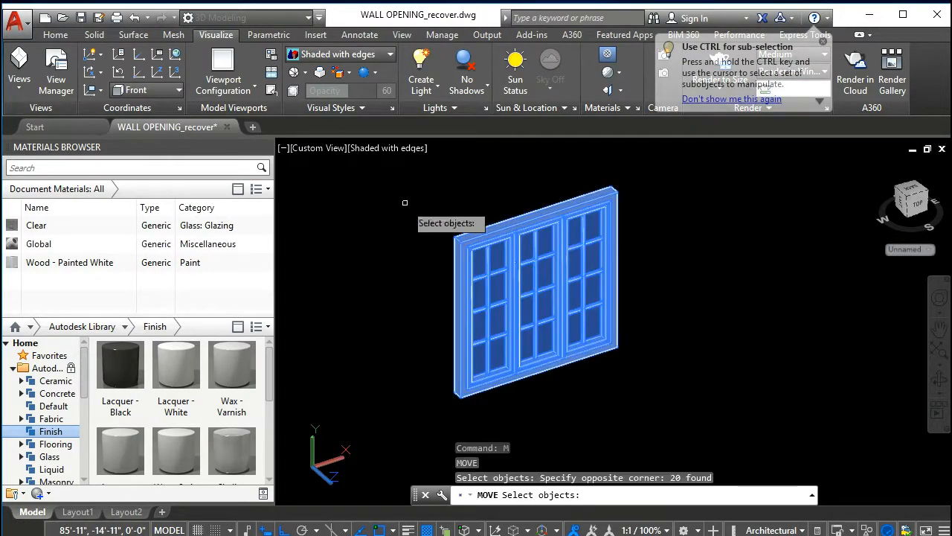
scroll(417, 417, "up", 3)
key("Return")
left_click(480, 430)
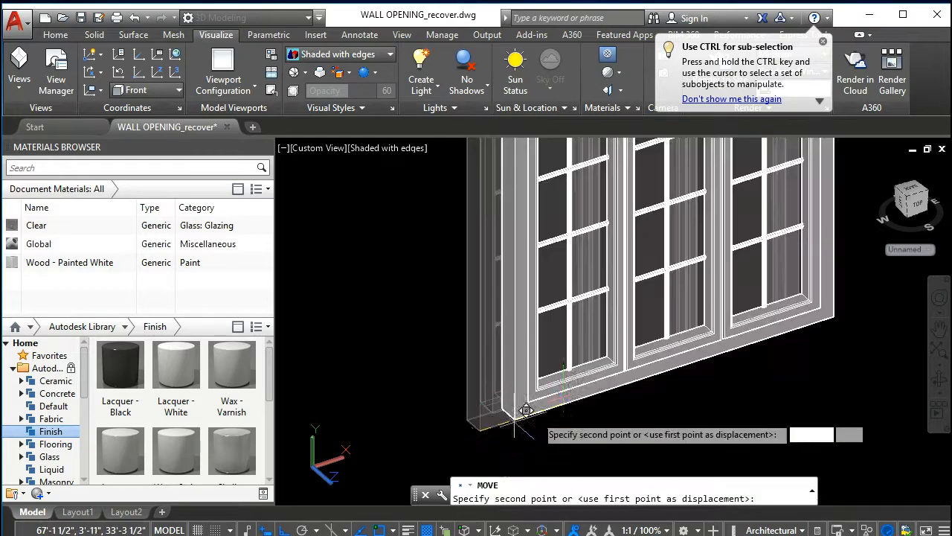
scroll(521, 424, "down", 5)
scroll(543, 297, "up", 3)
scroll(503, 227, "up", 5)
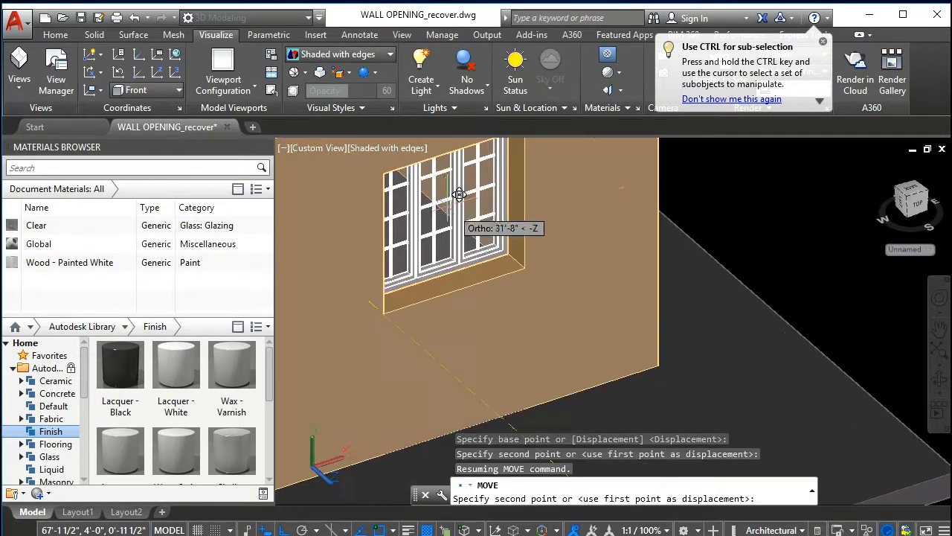
scroll(464, 278, "down", 2)
scroll(521, 249, "up", 2)
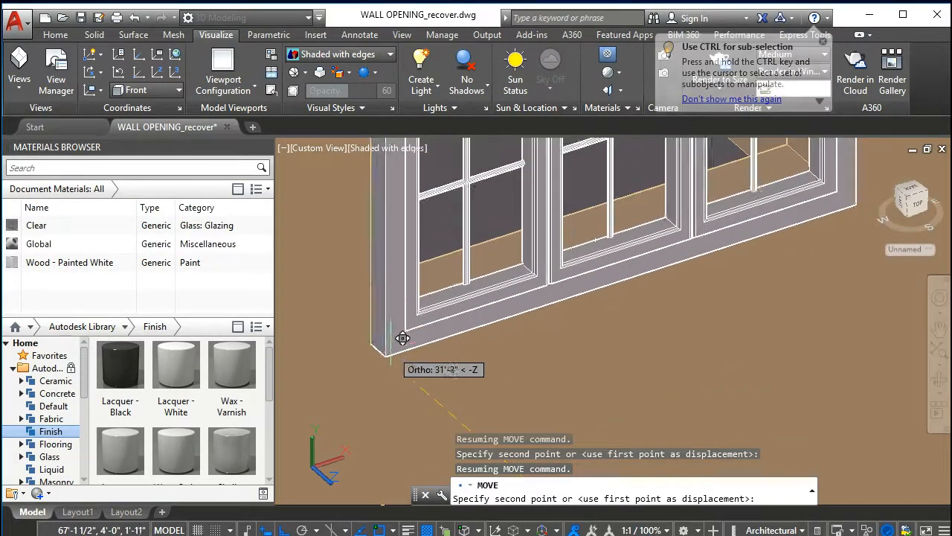
scroll(383, 334, "up", 2)
left_click(369, 342)
scroll(478, 306, "down", 9)
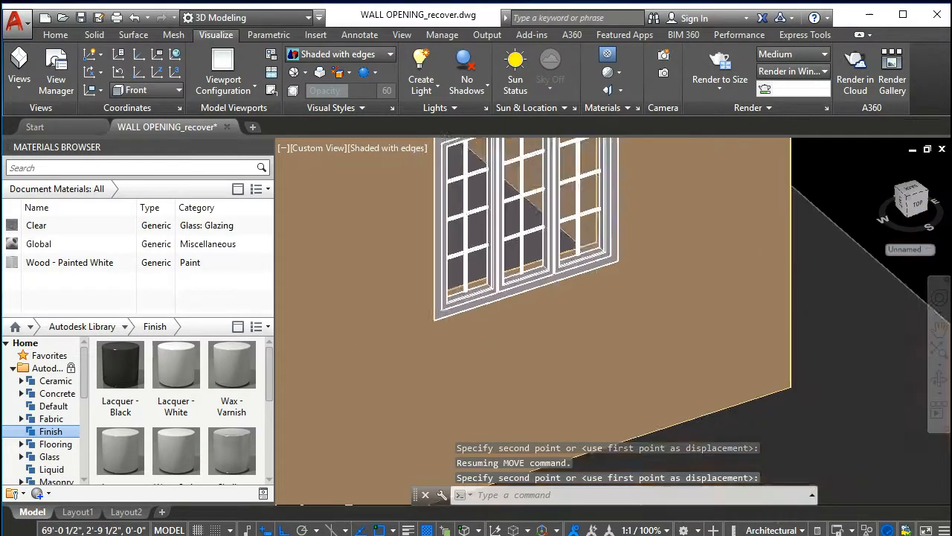
scroll(487, 312, "up", 1)
middle_click_drag(487, 312, 670, 334)
type("co")
key("Return")
scroll(623, 214, "down", 5)
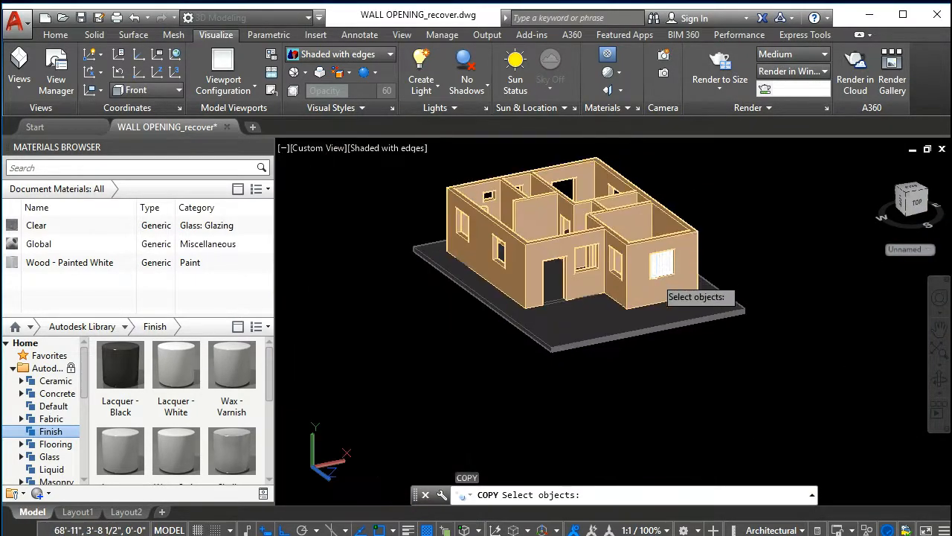
scroll(432, 242, "up", 1)
key("Escape")
Switch the viewport's visual style to 2D Wireframe
left_click(381, 148)
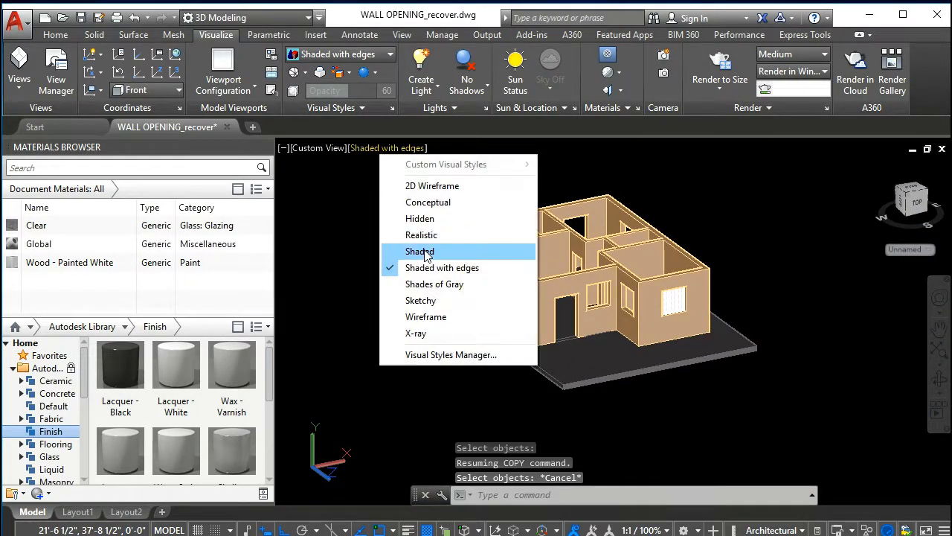
left_click(431, 186)
scroll(655, 298, "up", 5)
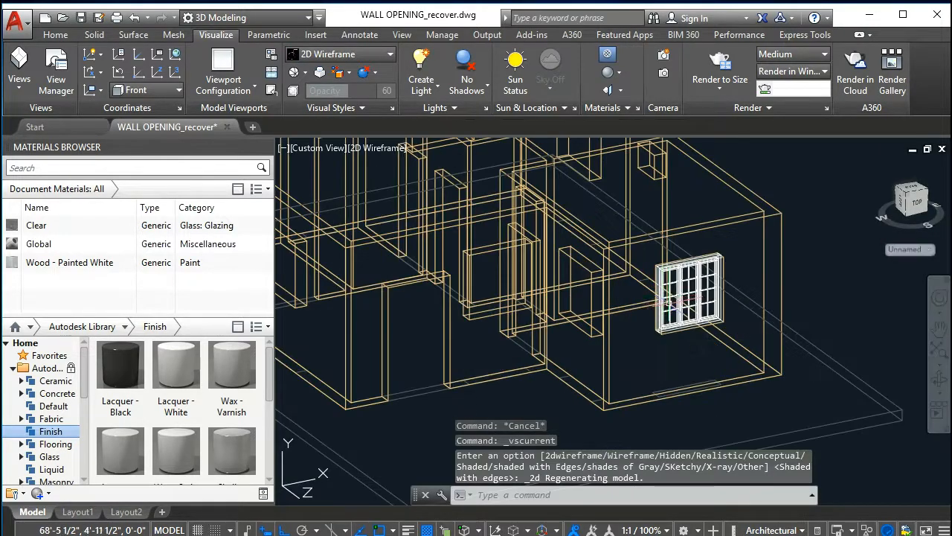
type("ct o")
key("Return")
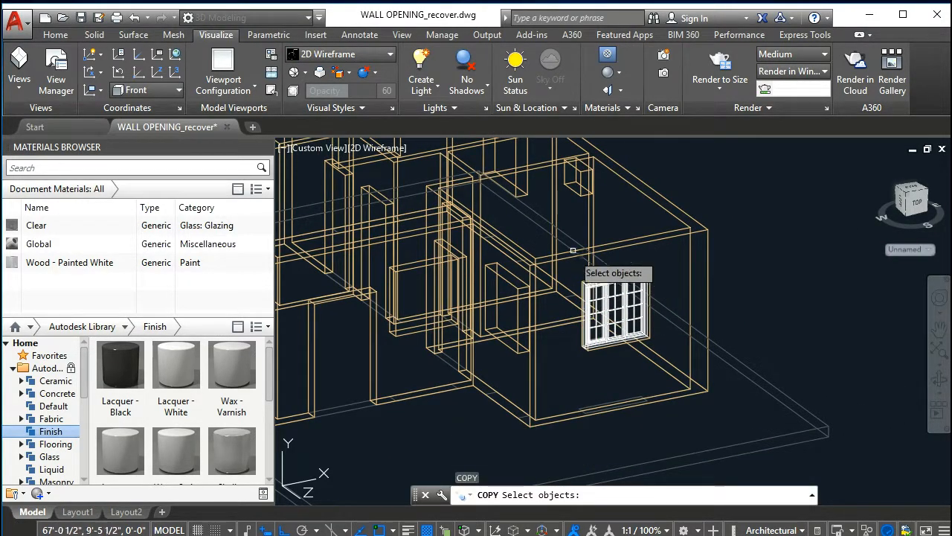
left_click(572, 225)
left_click(794, 394)
scroll(595, 350, "up", 3)
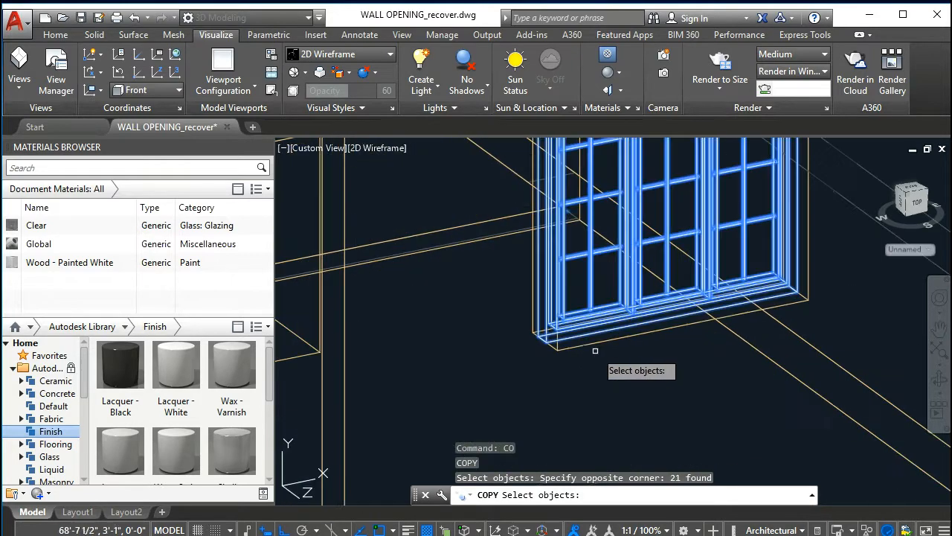
key("Return")
key("Escape")
Select all parts of the installed window and combine them into one group
scroll(568, 358, "down", 4)
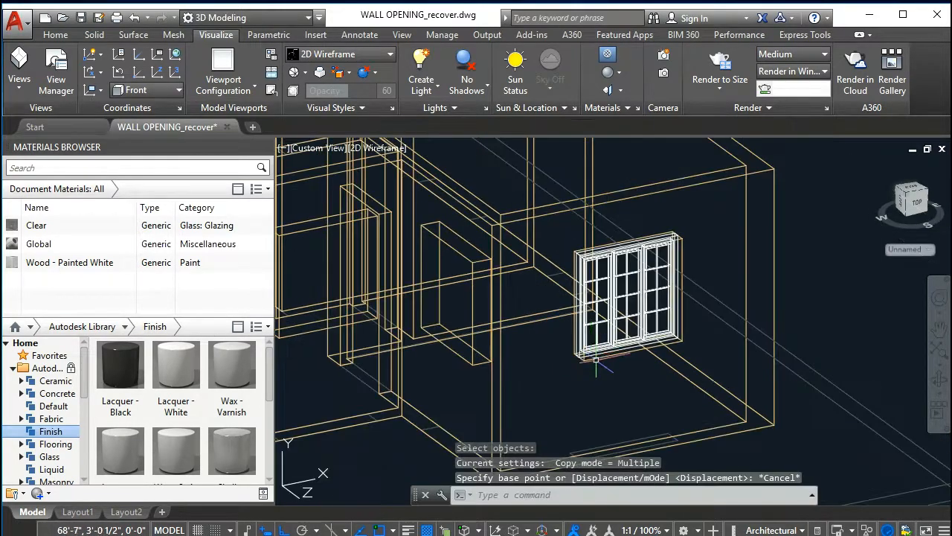
left_click(567, 192)
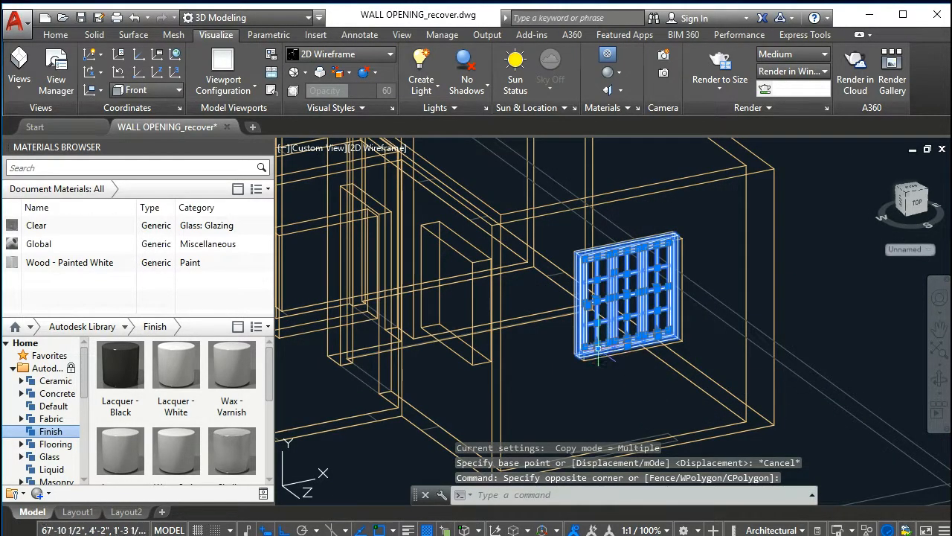
right_click(600, 352)
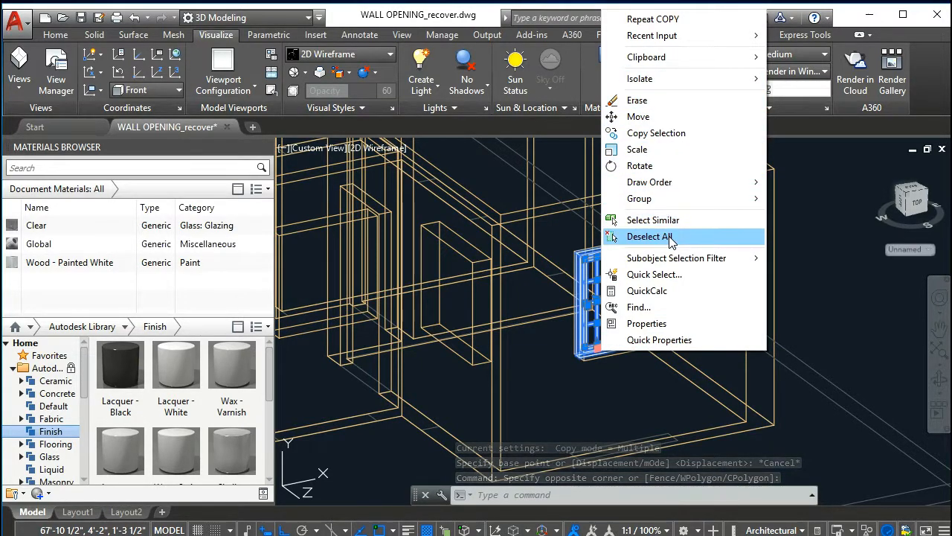
mouse_move(667, 208)
left_click(791, 196)
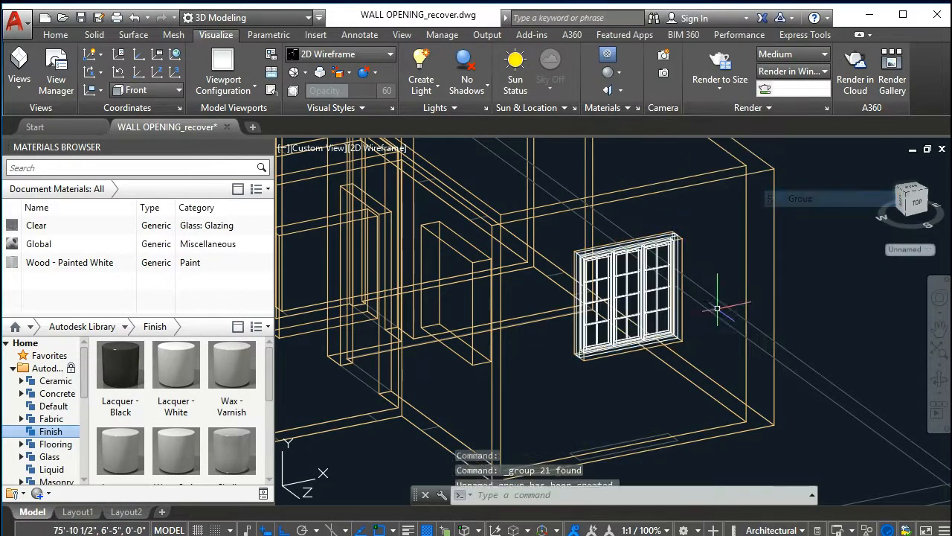
left_click(643, 386)
key("Escape")
type("co")
key("Return")
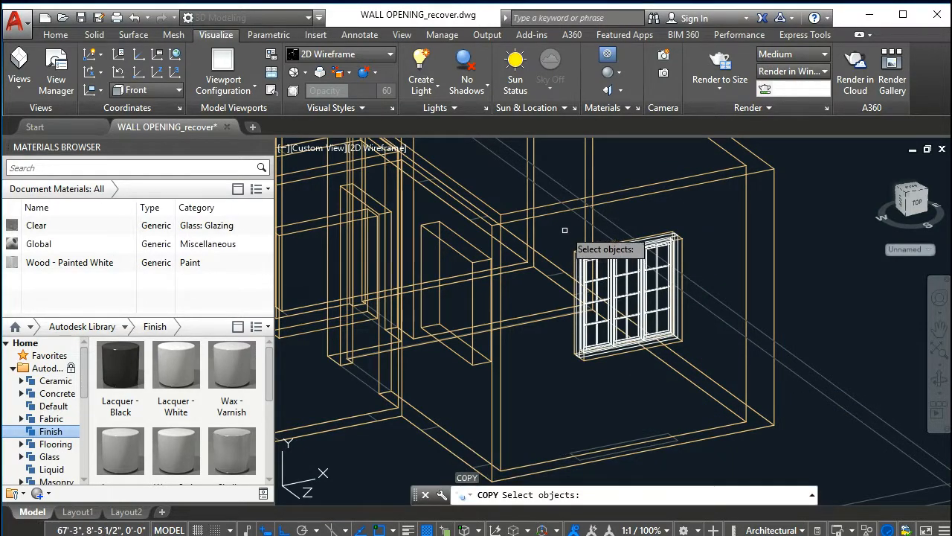
left_click(569, 237)
left_click(728, 402)
key("Return")
left_click(587, 363)
key("Escape")
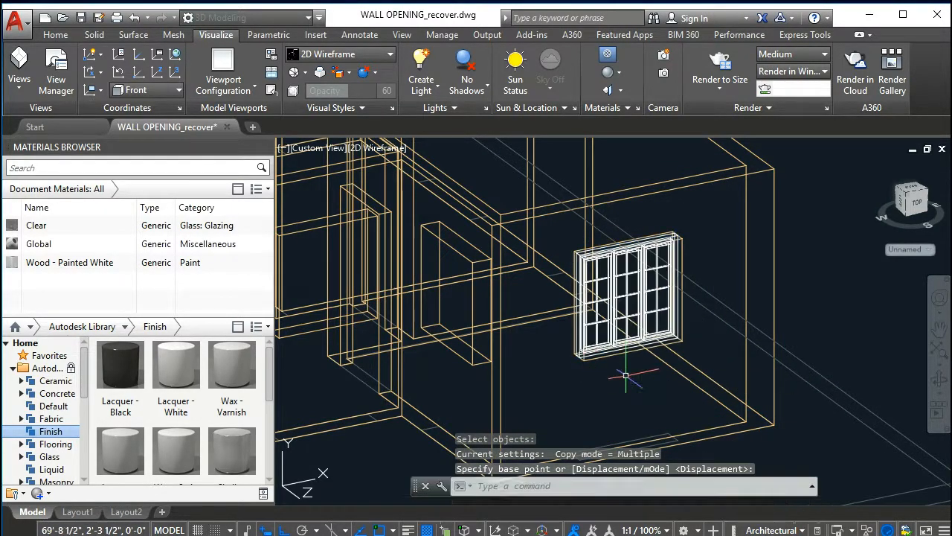
Copy the window group from its lower corner into the front wall opening beside the entrance door
key("Return")
left_click(569, 235)
left_click(744, 394)
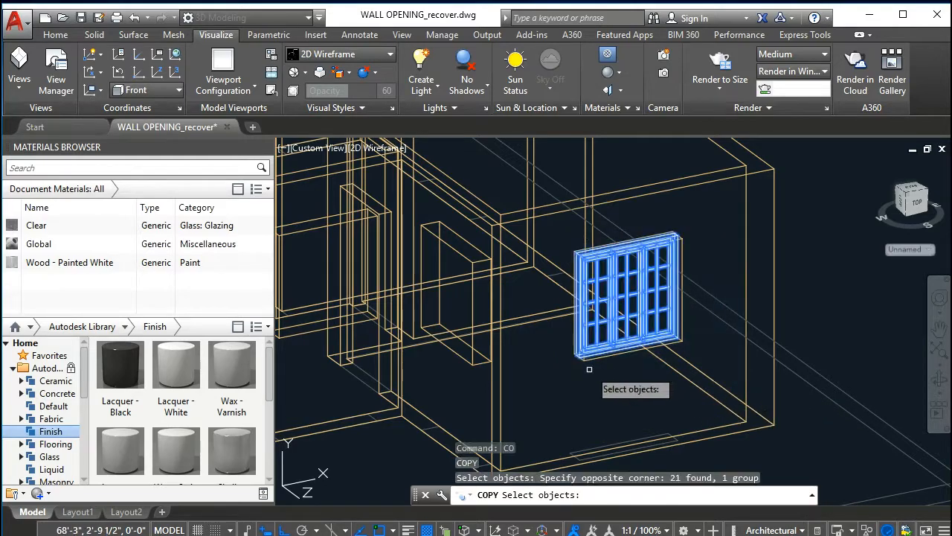
scroll(588, 365, "up", 5)
key("Return")
left_click(570, 340)
scroll(669, 364, "down", 6)
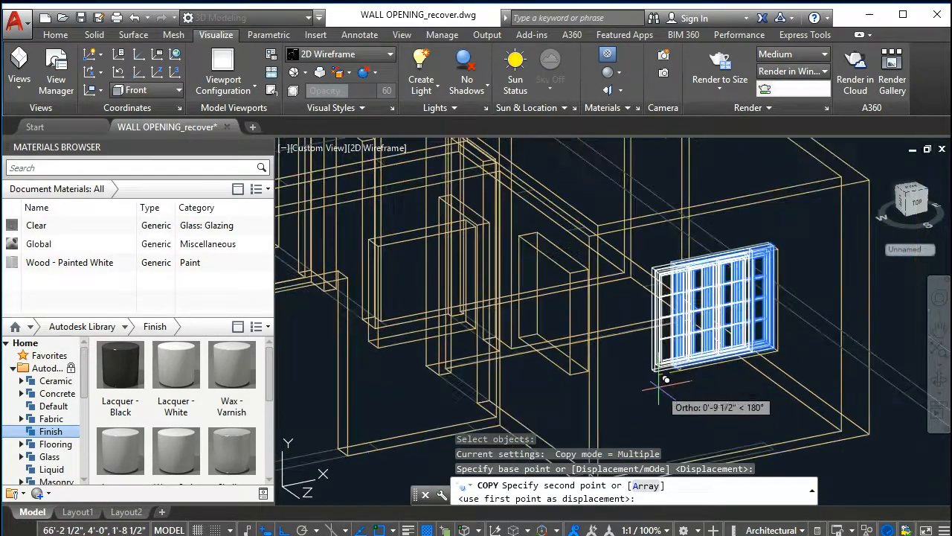
scroll(594, 297, "up", 6)
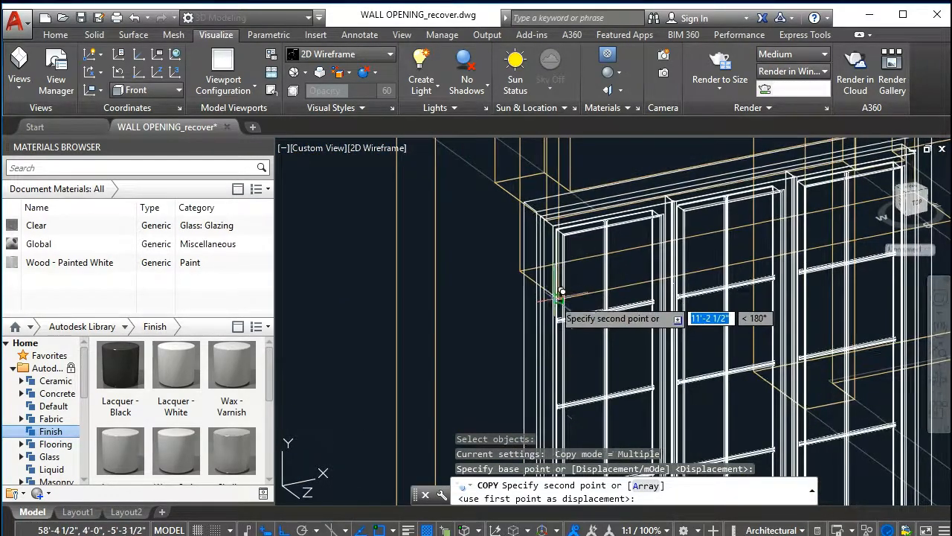
left_click(560, 299)
Place another copy of the window group in the empty space outside the floor slab and end the copying
scroll(674, 378, "down", 6)
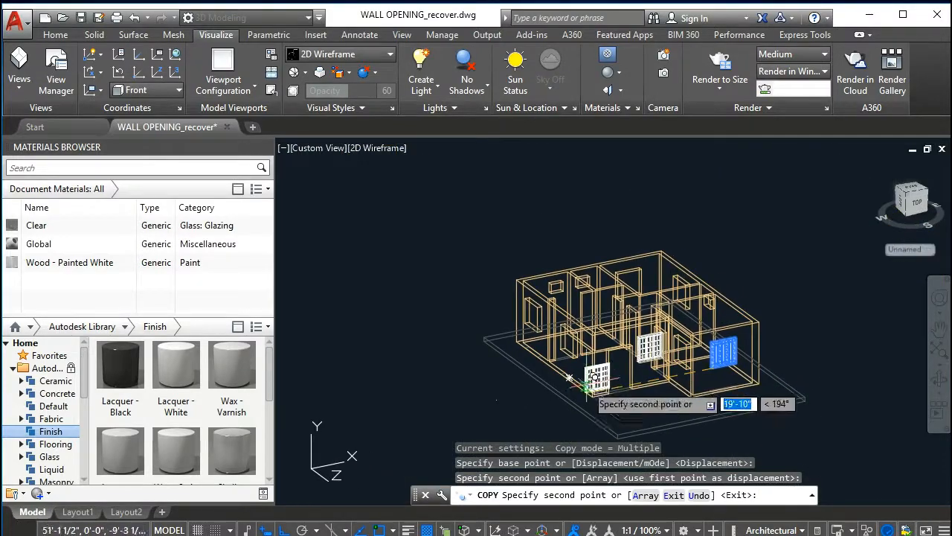
left_click(486, 389)
key("Escape")
scroll(534, 404, "up", 5)
middle_click_drag(534, 404, 624, 334)
key("Escape")
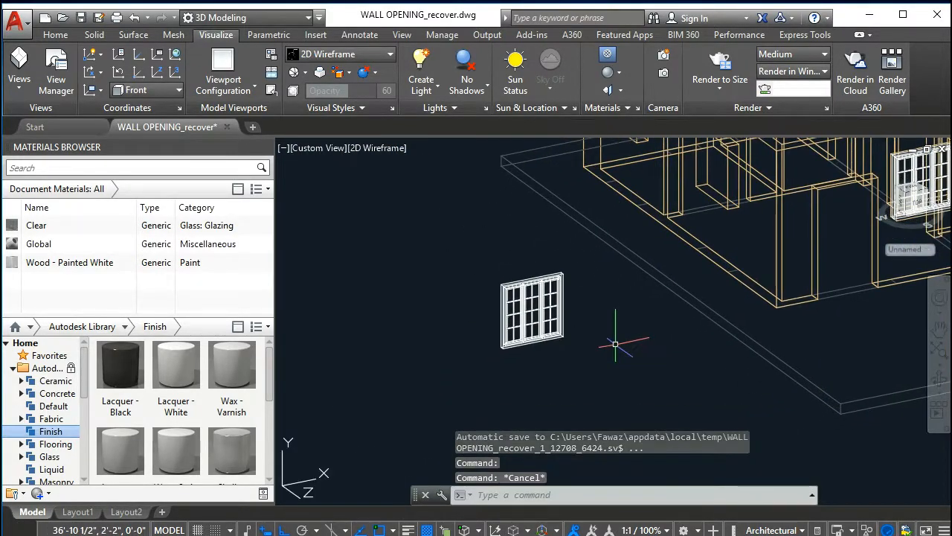
Rotate the window copy outside the slab 270° about its vertical axis with 3D Rotate
type("e")
key("Escape")
type("3")
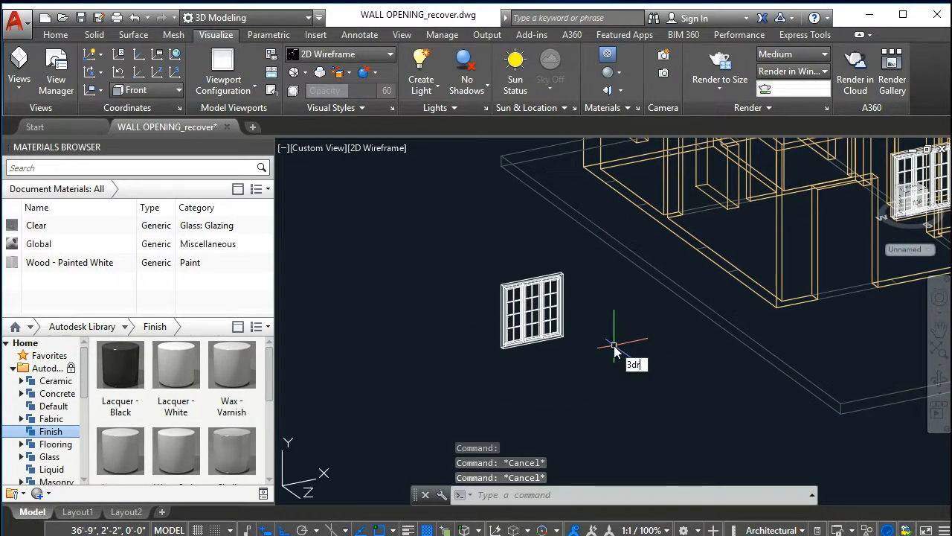
type("DRO")
key("Return")
left_click(469, 269)
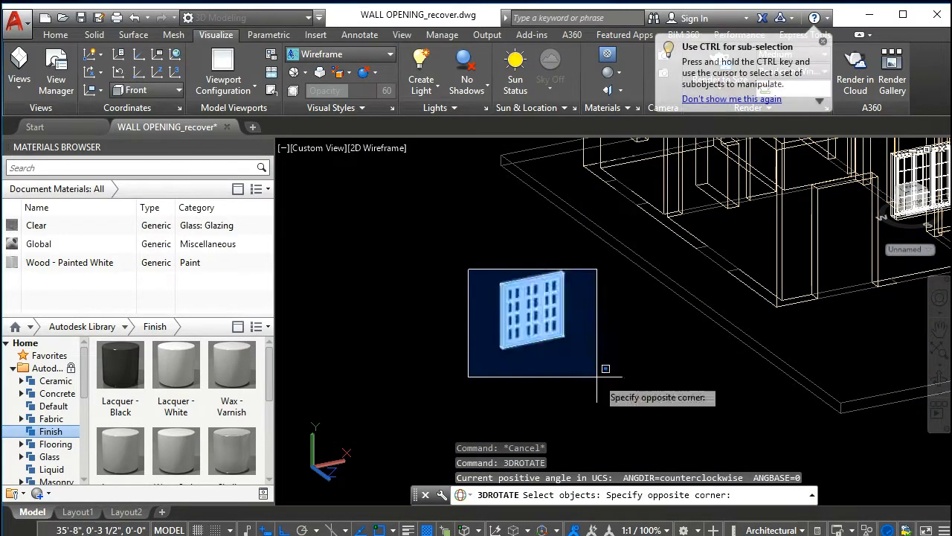
left_click(597, 377)
key("Return")
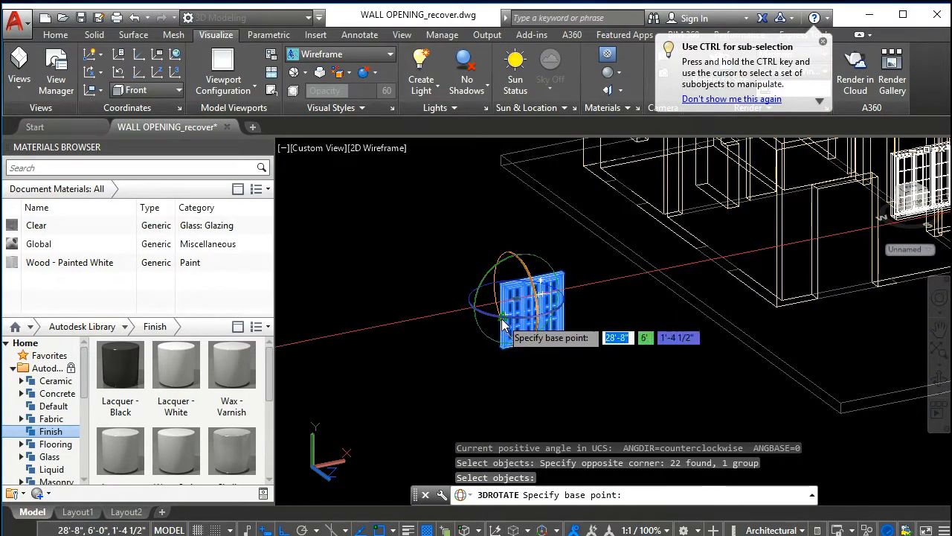
left_click(555, 305)
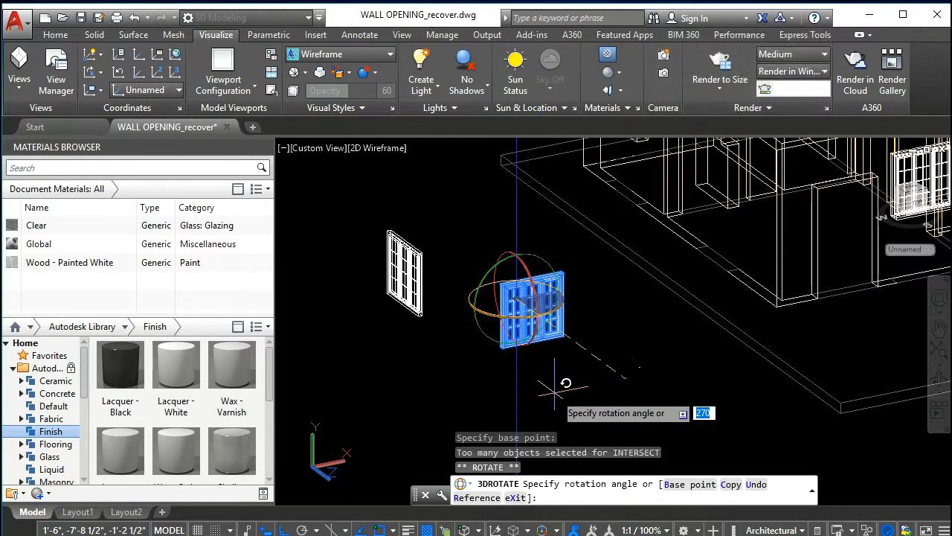
key("Return")
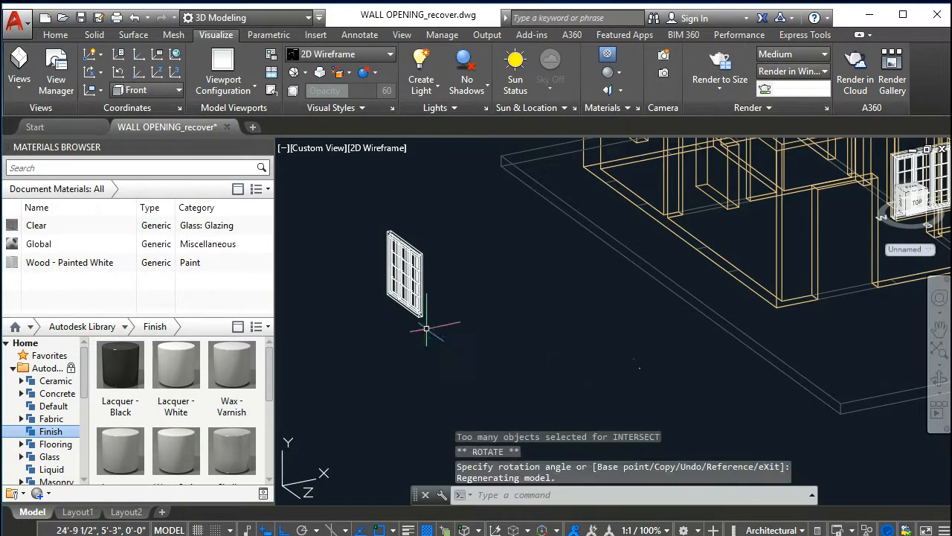
Move the rotated window from its lower edge midpoint to the sill edge midpoint of the rear opening in the side wall
scroll(524, 327, "up", 8)
scroll(524, 327, "down", 2)
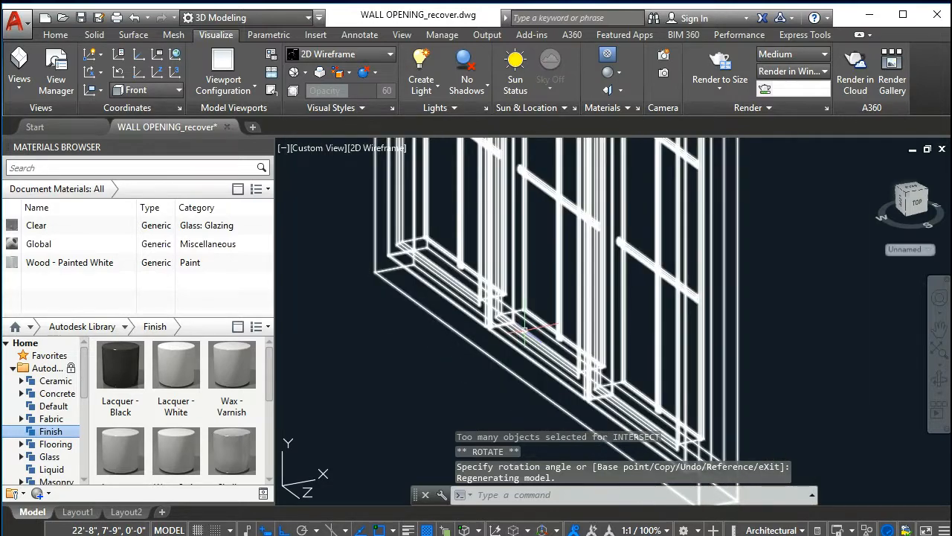
scroll(541, 355, "down", 6)
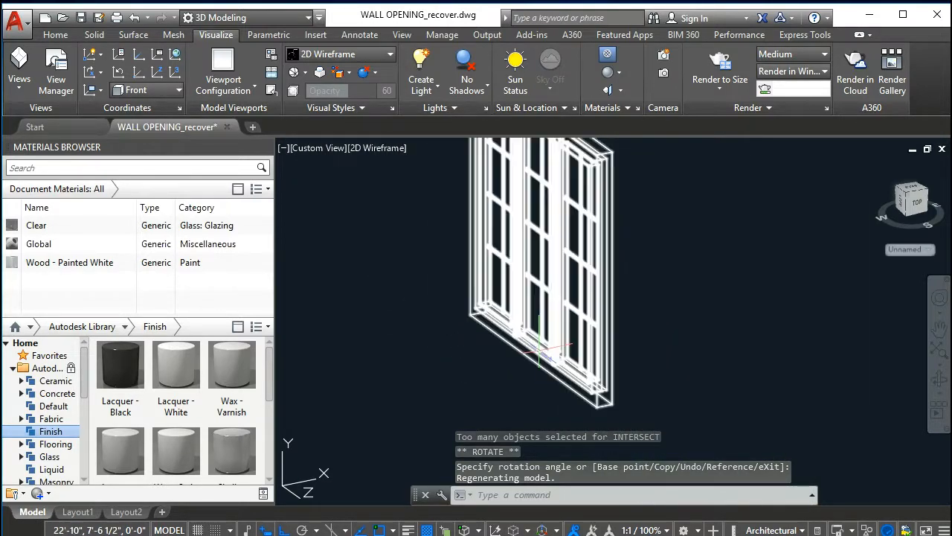
middle_click_drag(614, 373, 607, 351)
type("m")
key("Return")
left_click(619, 385)
left_click(563, 340)
key("Return")
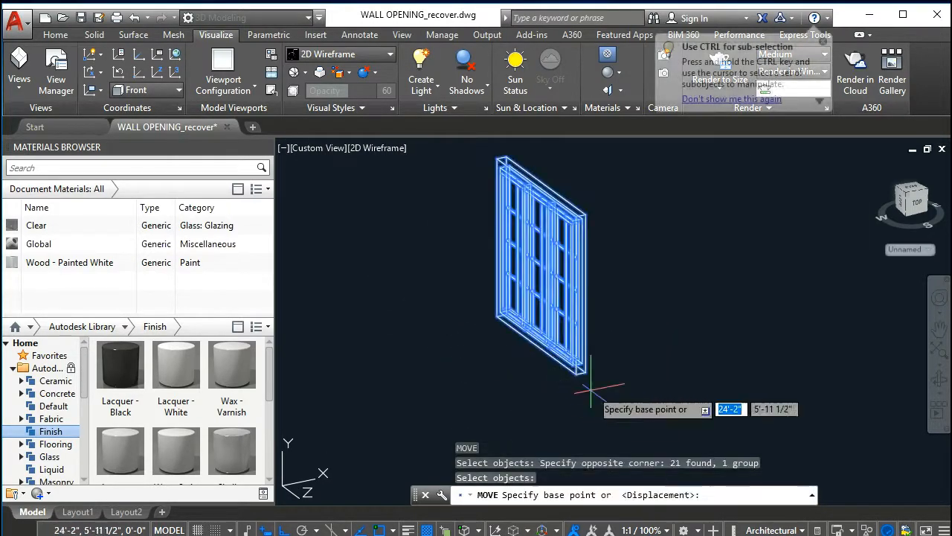
left_click(577, 374)
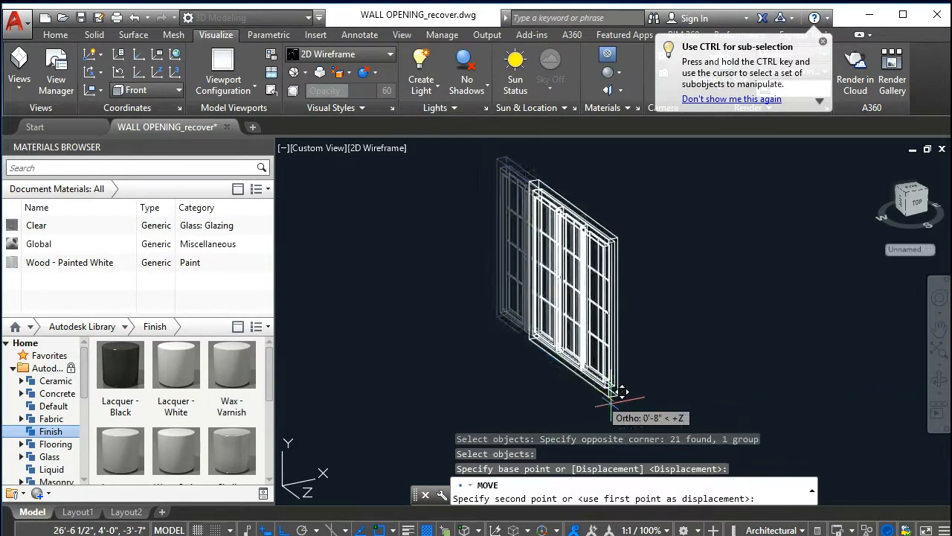
scroll(610, 376, "down", 3)
scroll(669, 350, "up", 5)
scroll(694, 338, "up", 4)
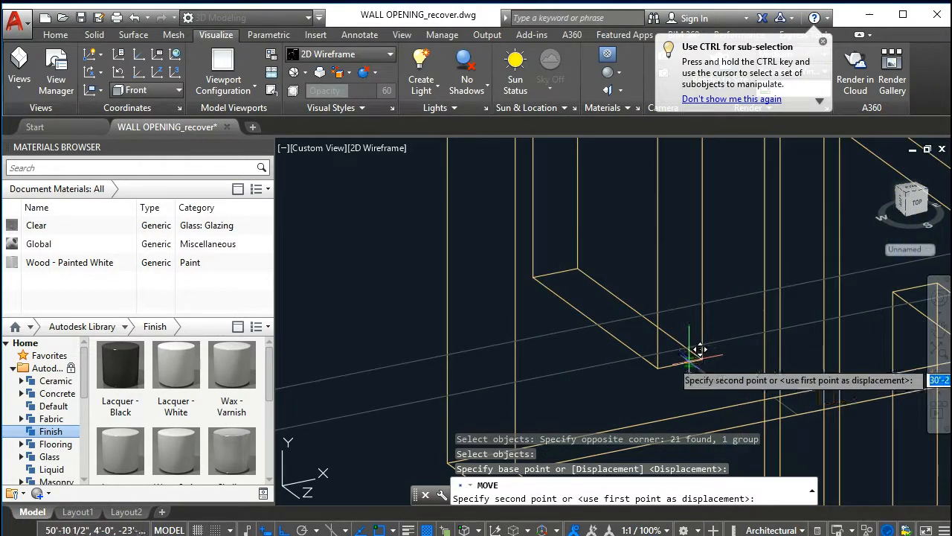
left_click(673, 365)
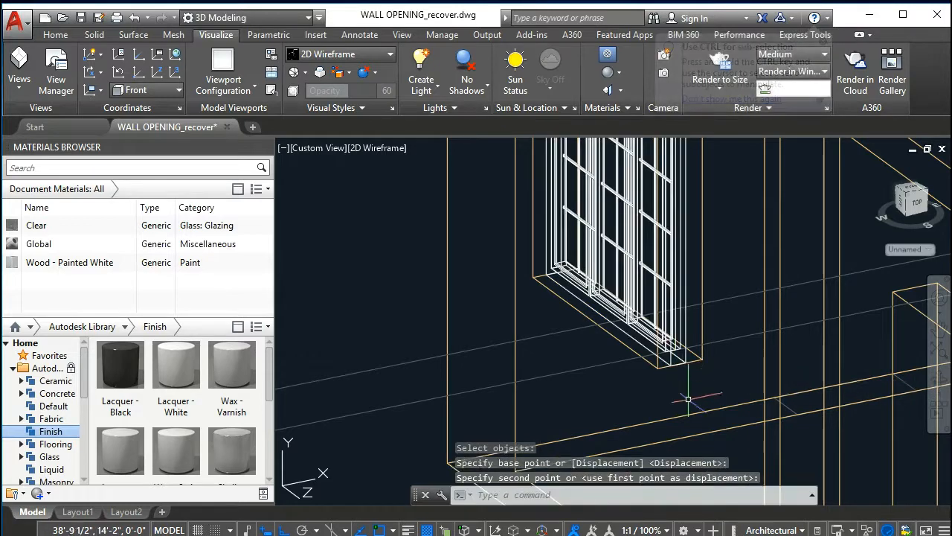
Copy the side-wall window, using its opening's lower corner as base point, into the next opening along the same wall
middle_click_drag(680, 378, 641, 354)
key("Return")
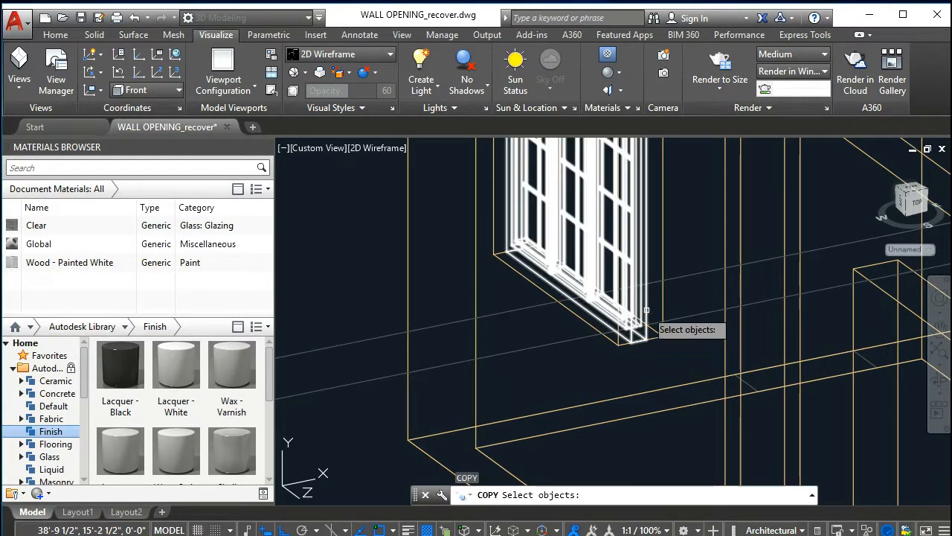
left_click(645, 325)
key("Return")
left_click(619, 344)
scroll(643, 365, "down", 5)
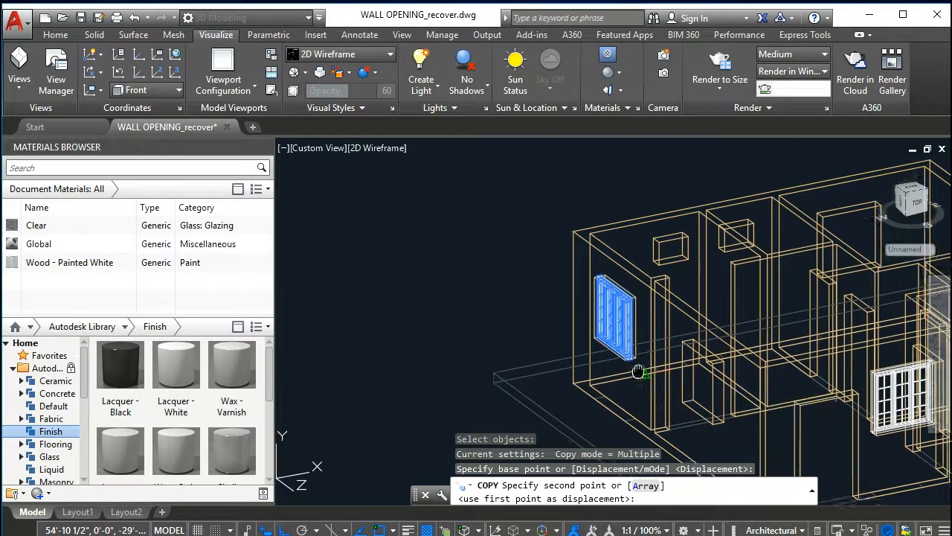
scroll(610, 353, "up", 5)
left_click(674, 379)
scroll(673, 380, "down", 5)
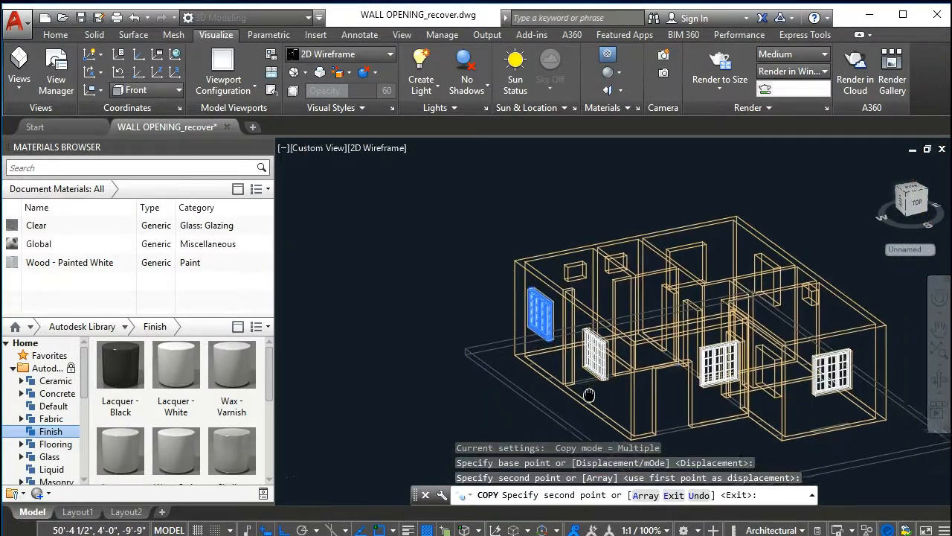
key("Escape")
Copy the side-wall window nearest the front from its lower corner into the parallel side opening of the front room beyond the entrance
middle_click_drag(631, 370, 570, 355)
key("Escape")
key("Return")
scroll(461, 372, "up", 3)
left_click(497, 349)
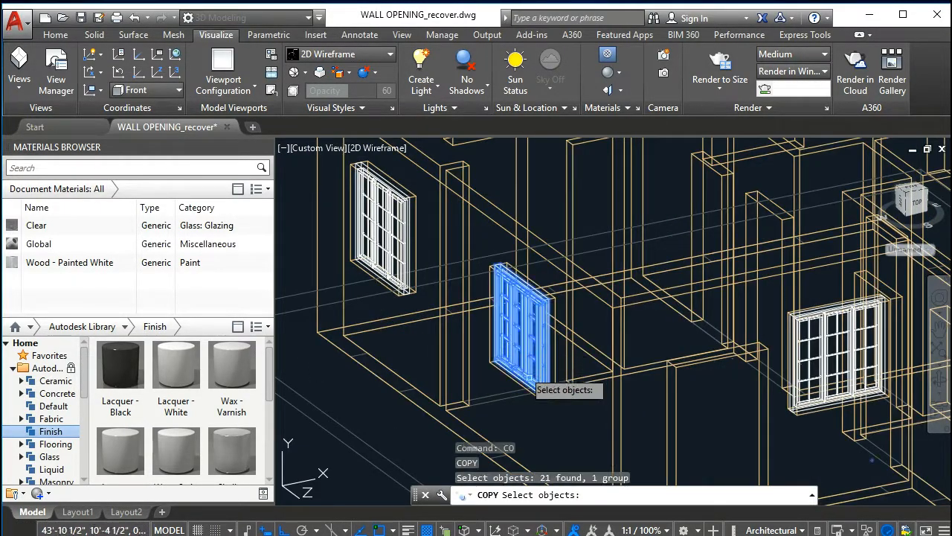
key("Return")
scroll(517, 376, "up", 3)
left_click(525, 378)
scroll(566, 372, "down", 4)
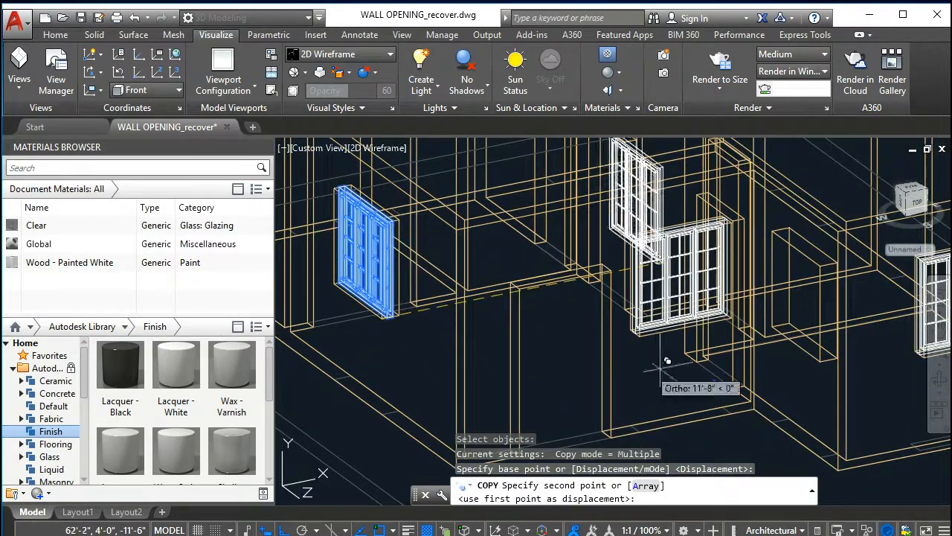
left_click(821, 362)
key("Return")
scroll(790, 368, "down", 3)
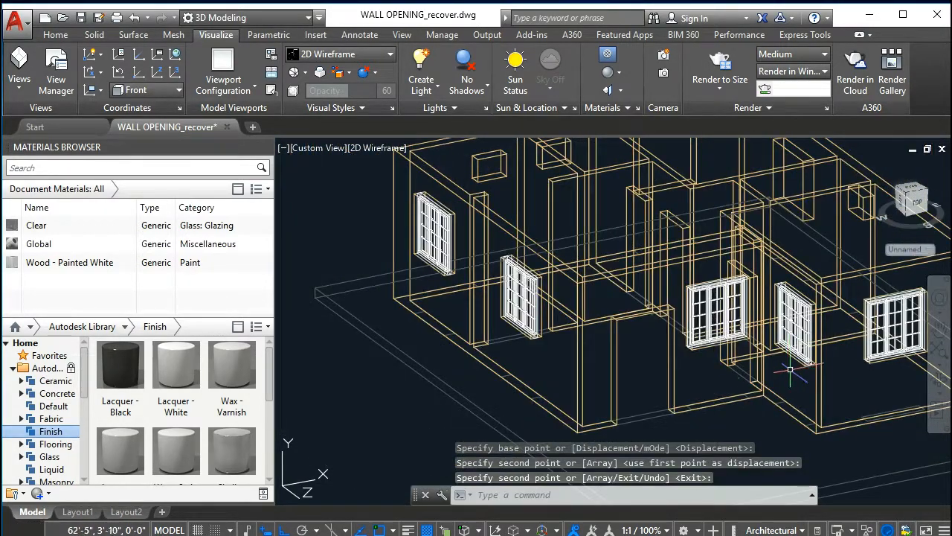
Copy the front room's side window from its lower corner into the parallel opening of the room behind it
middle_click_drag(789, 370, 651, 427)
key("Escape")
type("ct o")
key("Return")
scroll(652, 435, "up", 3)
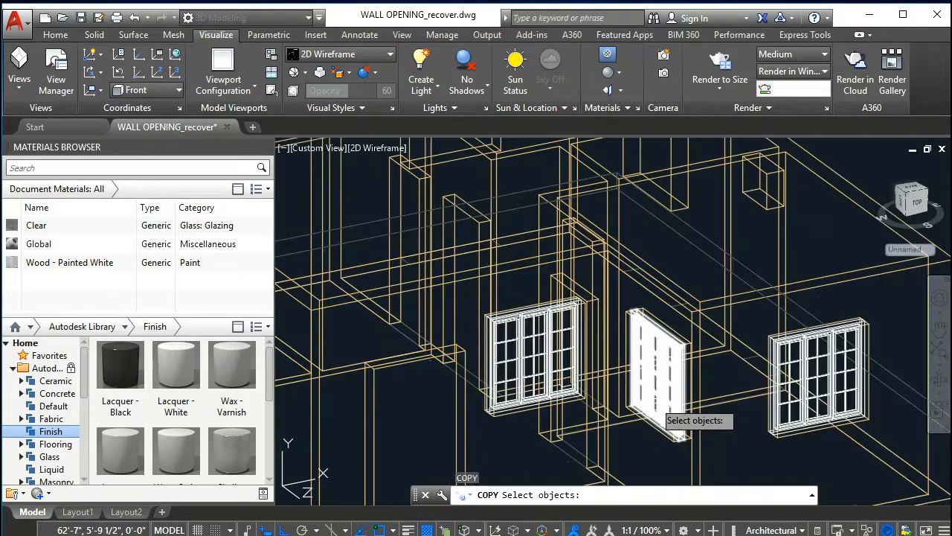
key("Return")
left_click(678, 441)
scroll(720, 376, "down", 4)
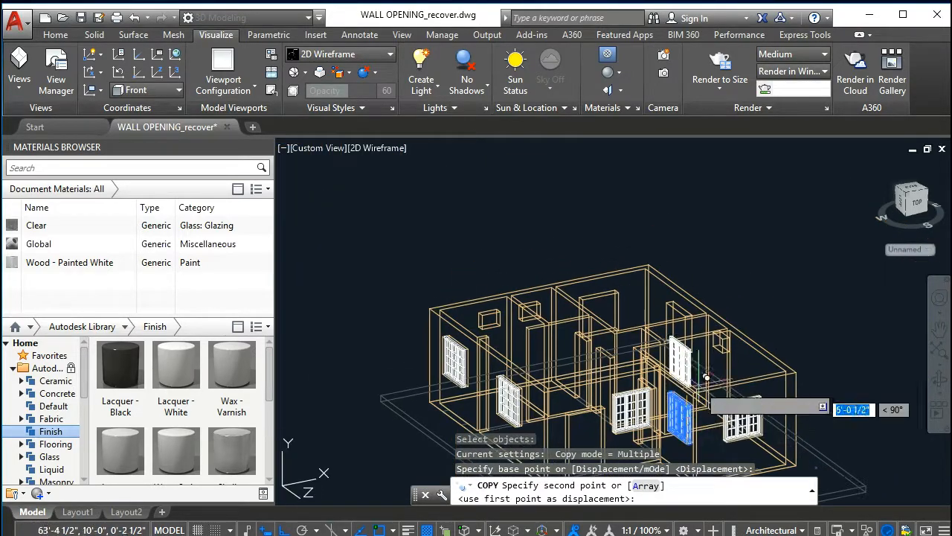
scroll(689, 348, "up", 5)
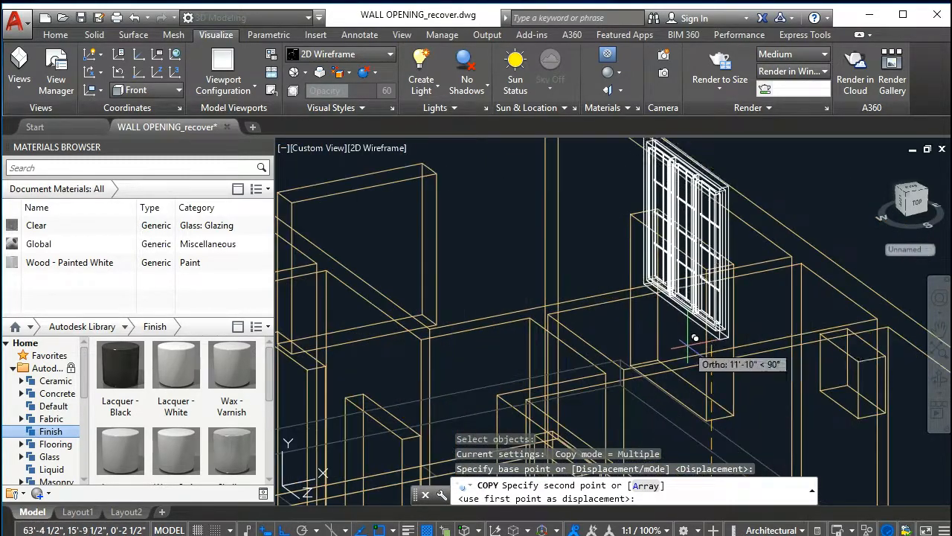
left_click(717, 411)
key("Escape")
Mirror the newly copied back-room window about a vertical line through its lower corner, erasing the source
type("mi")
key("Return")
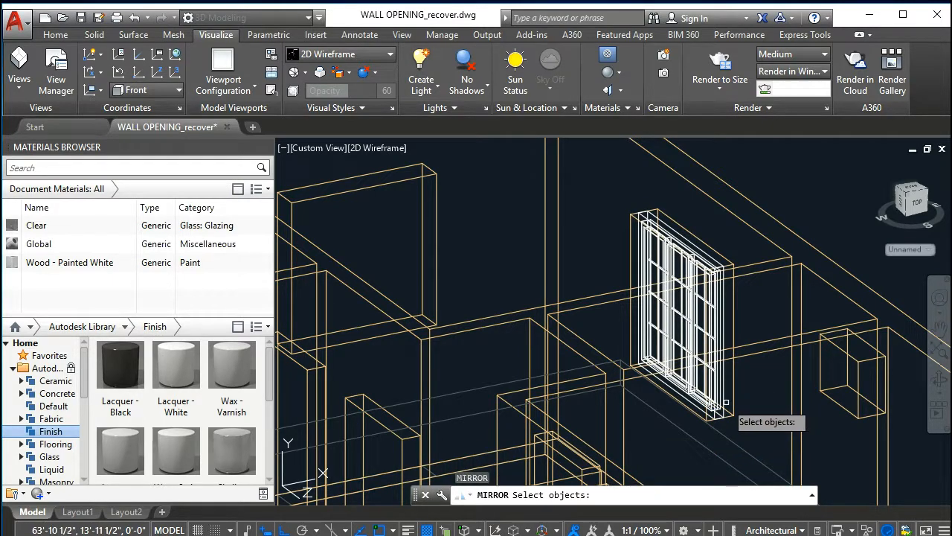
key("Escape")
type("mi")
key("Return")
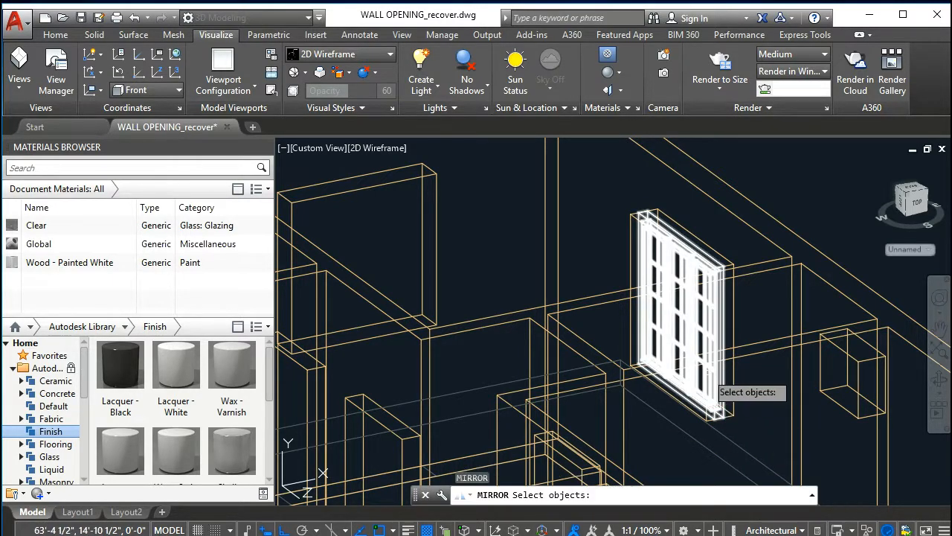
left_click(717, 409)
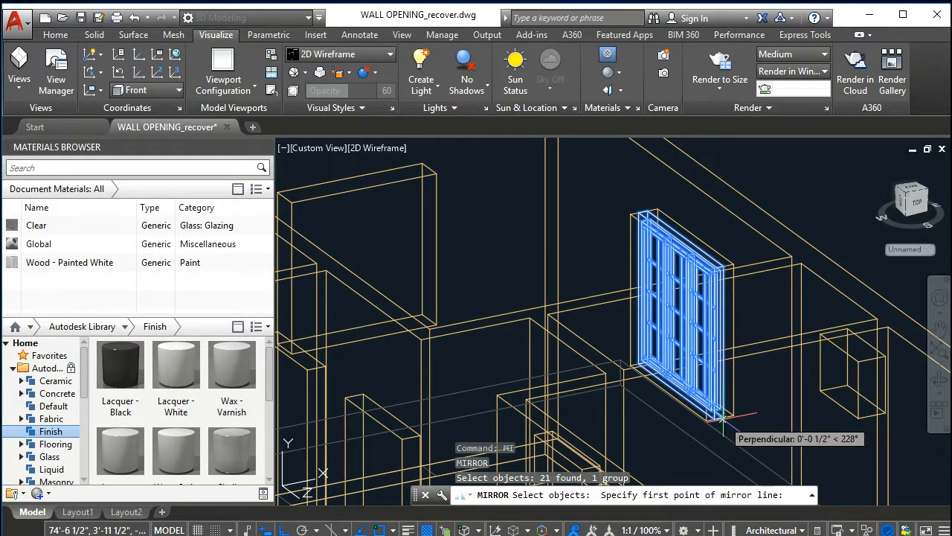
left_click(722, 418)
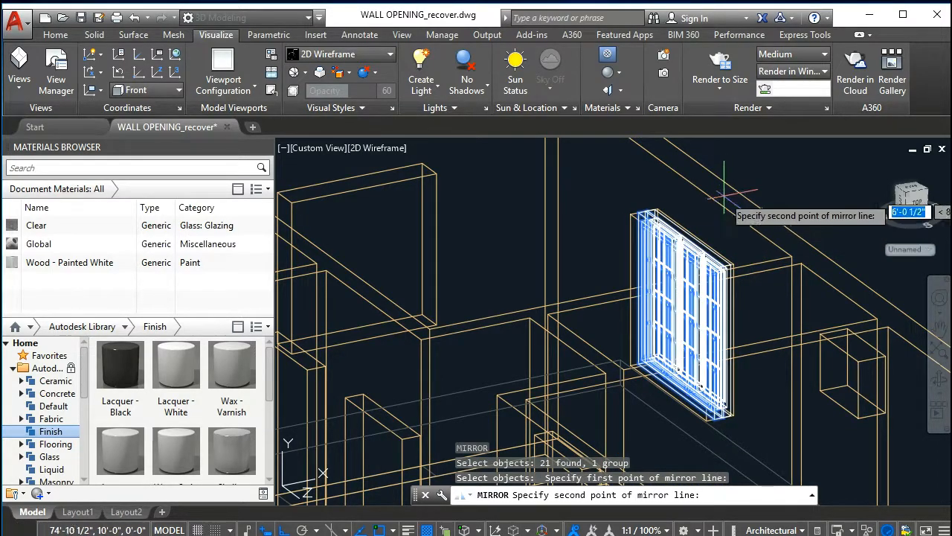
scroll(725, 156, "down", 2)
left_click(711, 179)
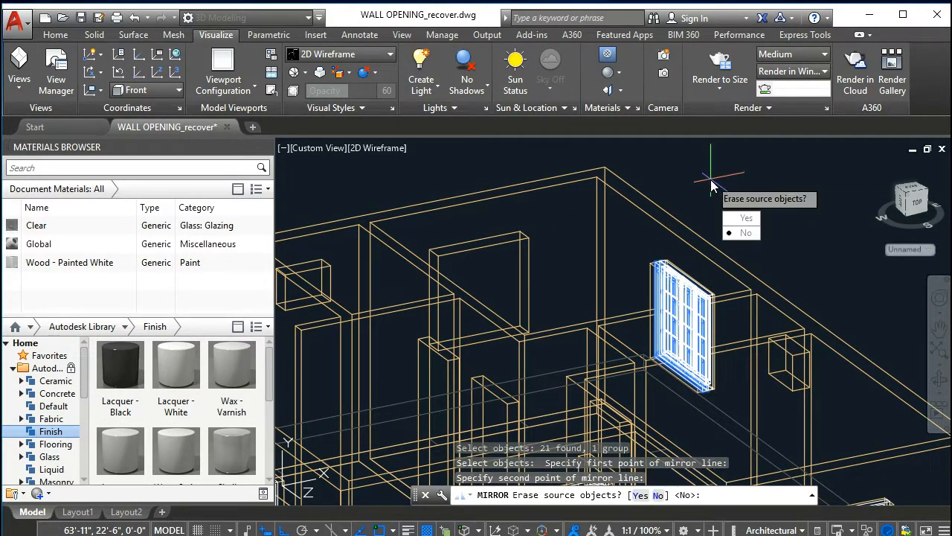
key("Return")
Move the mirrored window from its lower edge midpoint to the midpoint of the opening's sill edge
scroll(670, 357, "up", 5)
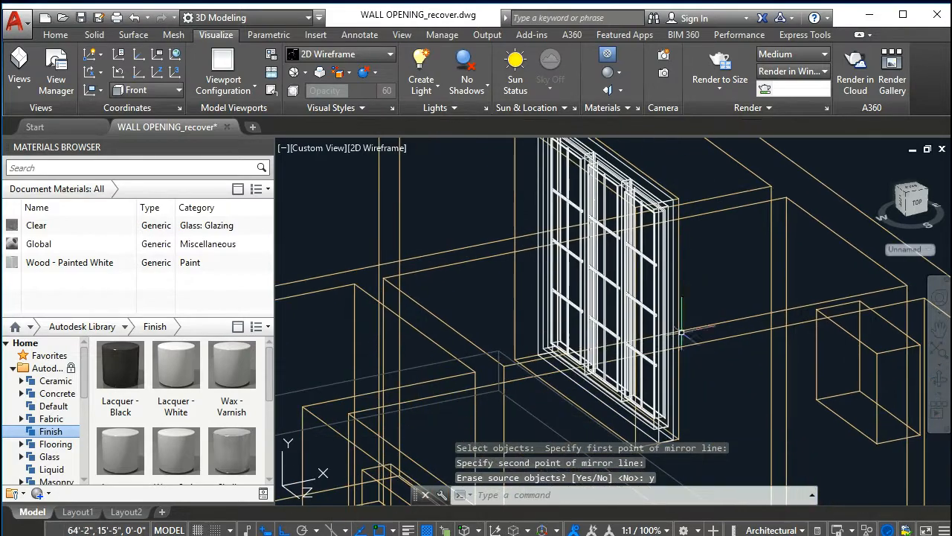
scroll(666, 369, "up", 2)
type("m")
key("Return")
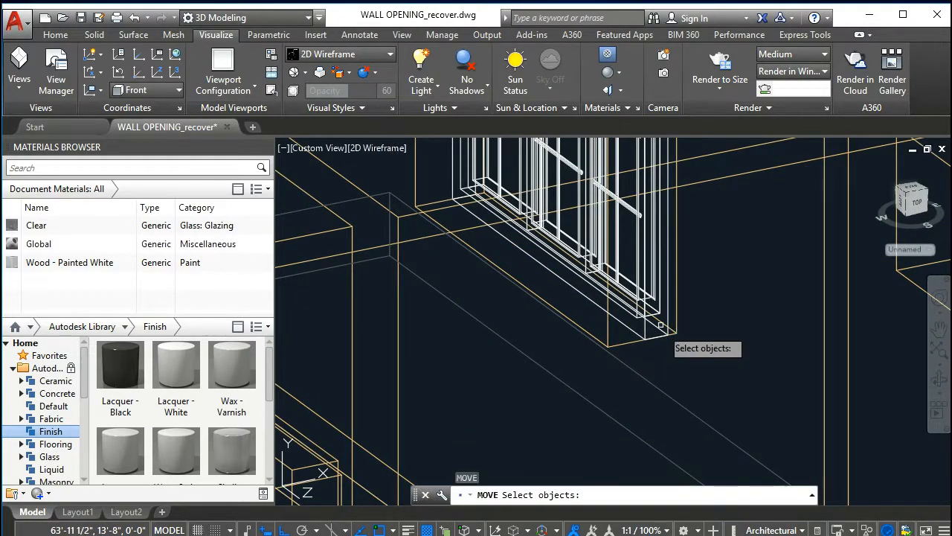
left_click(673, 328)
key("Return")
left_click(657, 338)
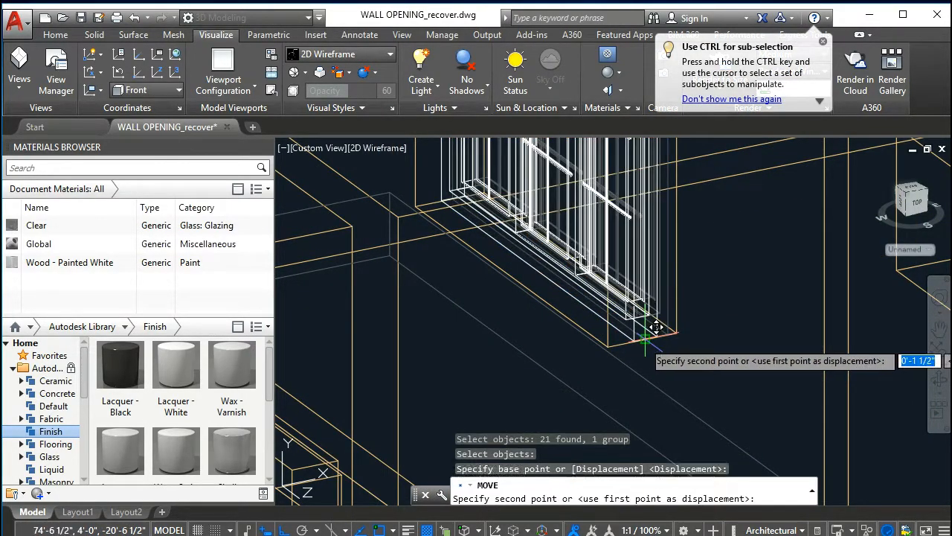
left_click(640, 350)
scroll(670, 357, "down", 5)
scroll(667, 320, "down", 2)
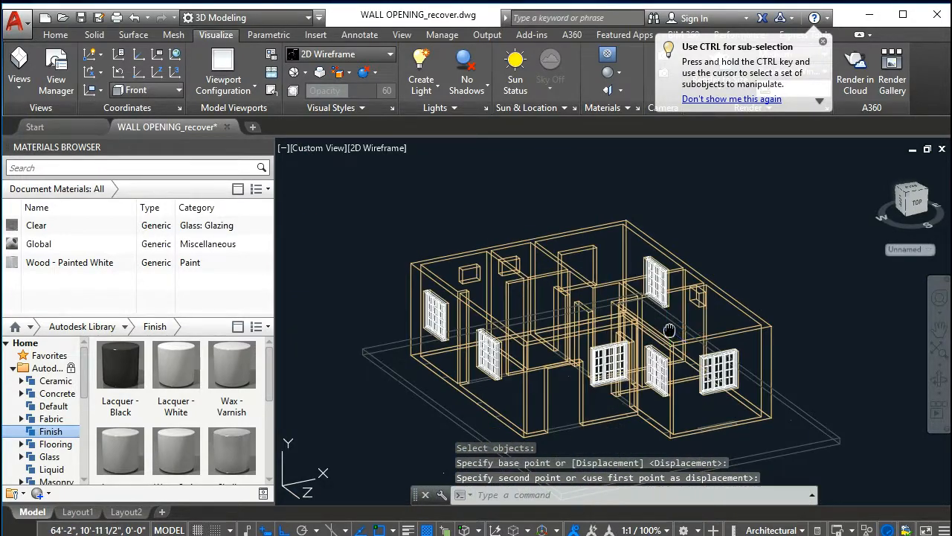
key("Escape")
key("Escape")
key("Return")
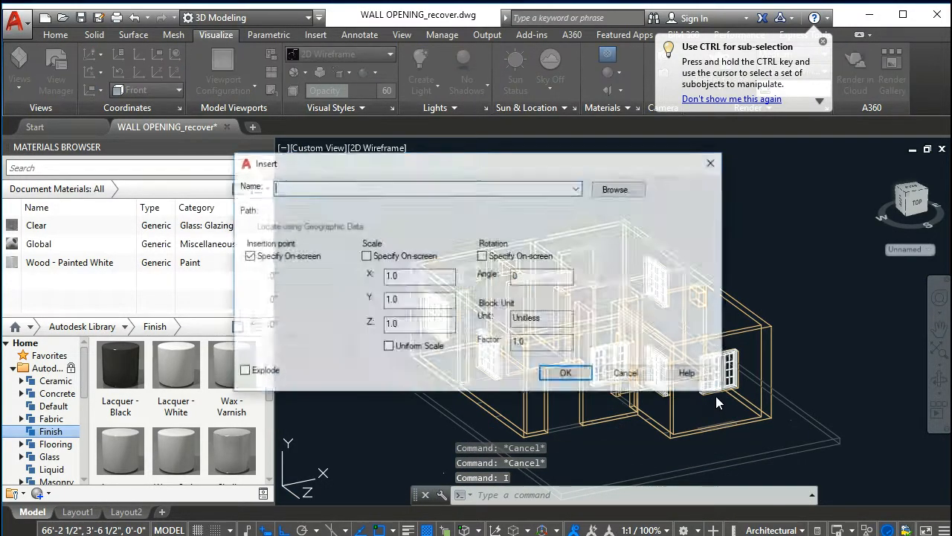
key("Escape")
key("Escape")
type("mi")
key("Return")
scroll(713, 387, "up", 2)
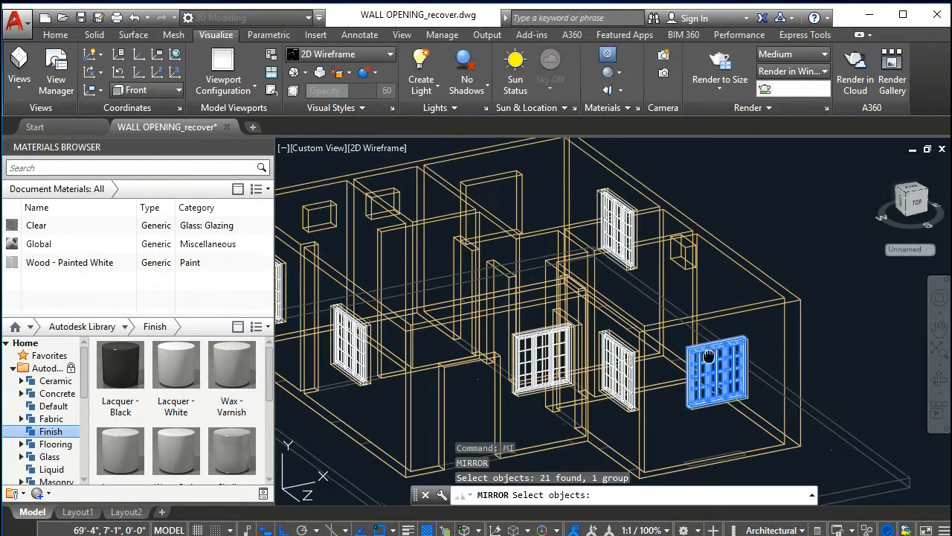
key("Return")
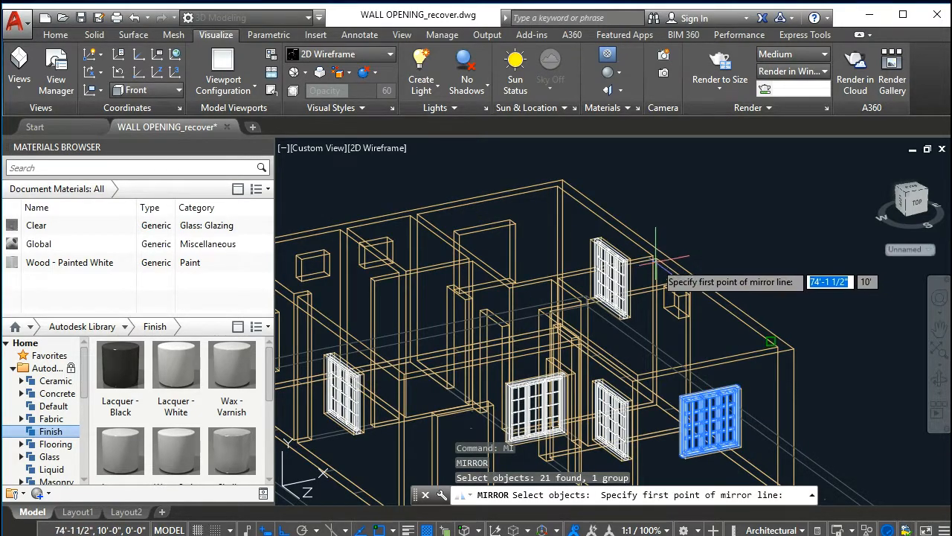
left_click(770, 341)
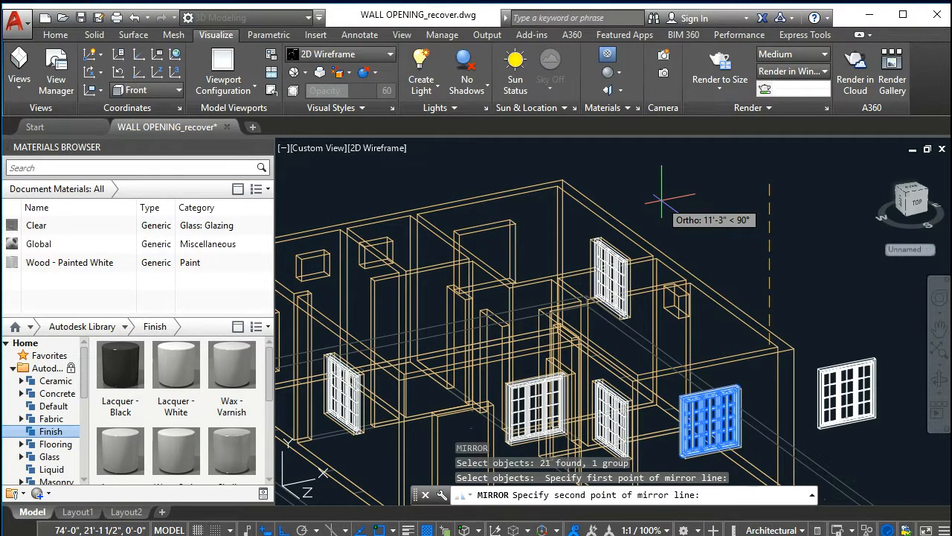
key("Escape")
key("Escape")
key("Escape")
middle_click_drag(763, 428, 740, 368)
type("mi")
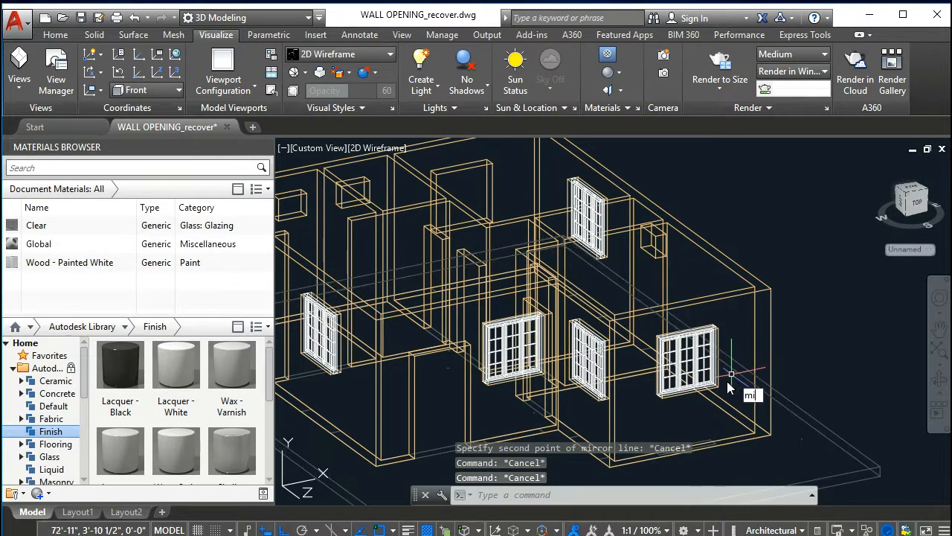
key("Return")
left_click(695, 372)
key("Return")
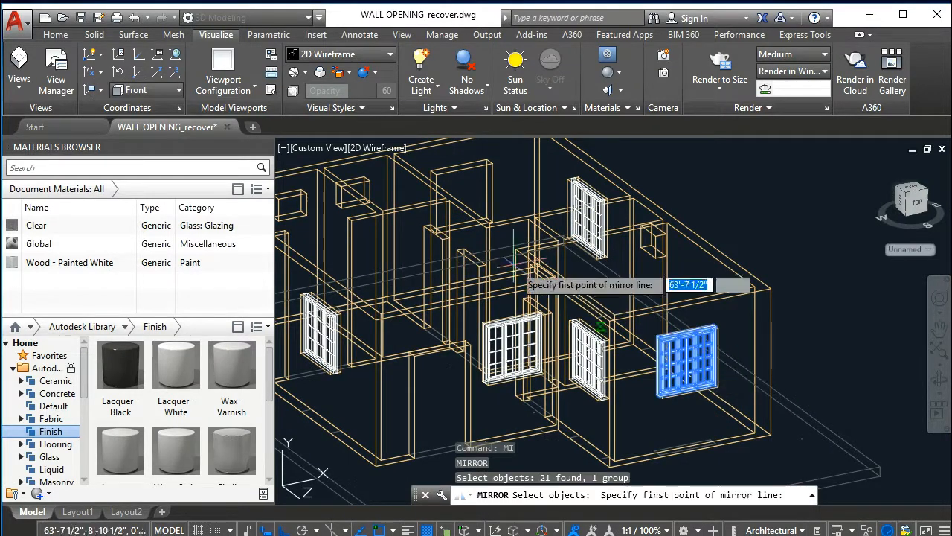
left_click(484, 223)
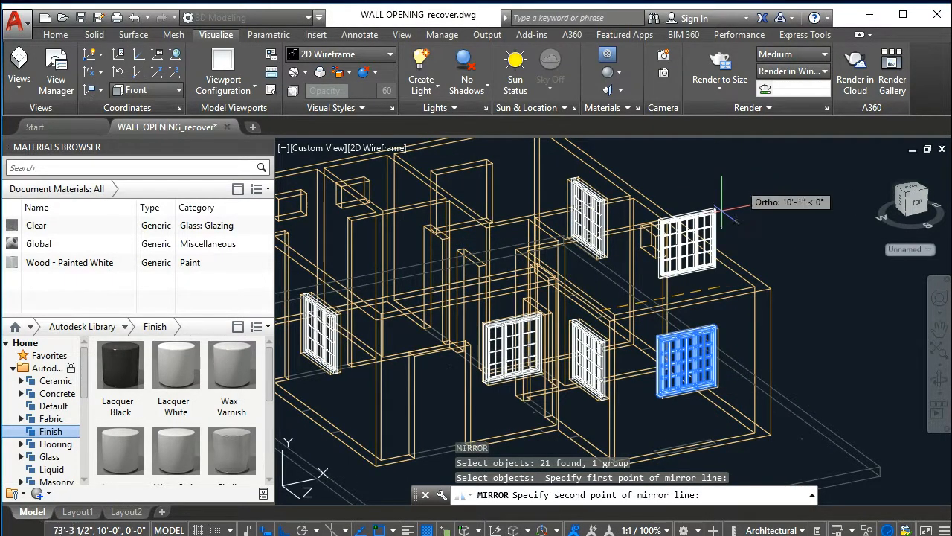
scroll(681, 364, "down", 5)
key("Escape")
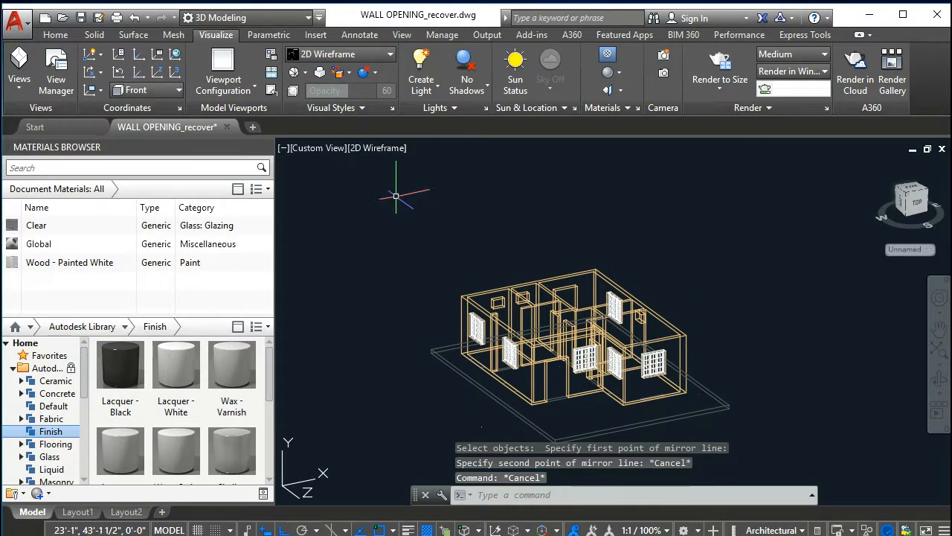
In the Top view, mirror the front room's front window about a horizontal line along that room's rear wall, keeping the source
left_click(319, 148)
left_click(348, 182)
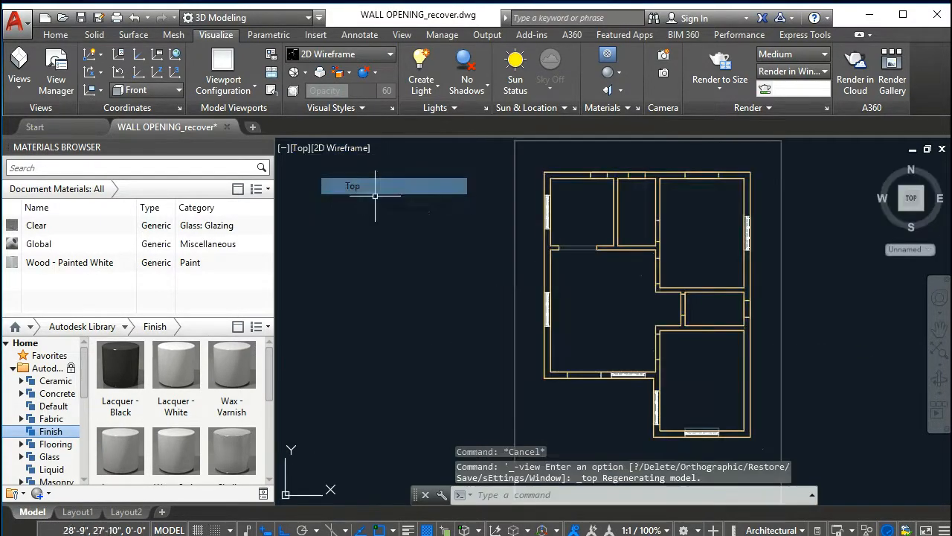
middle_click_drag(585, 283, 481, 202)
key("Return")
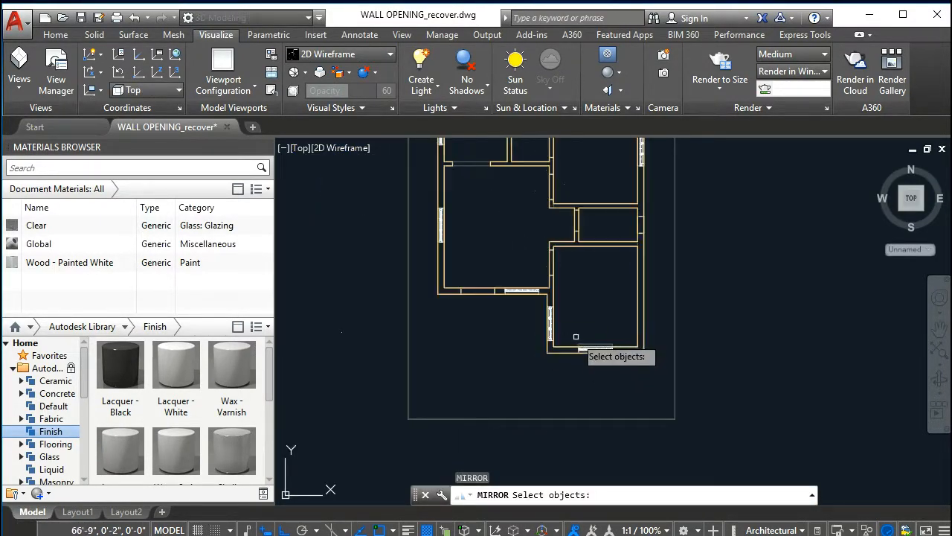
key("Return")
left_click(621, 244)
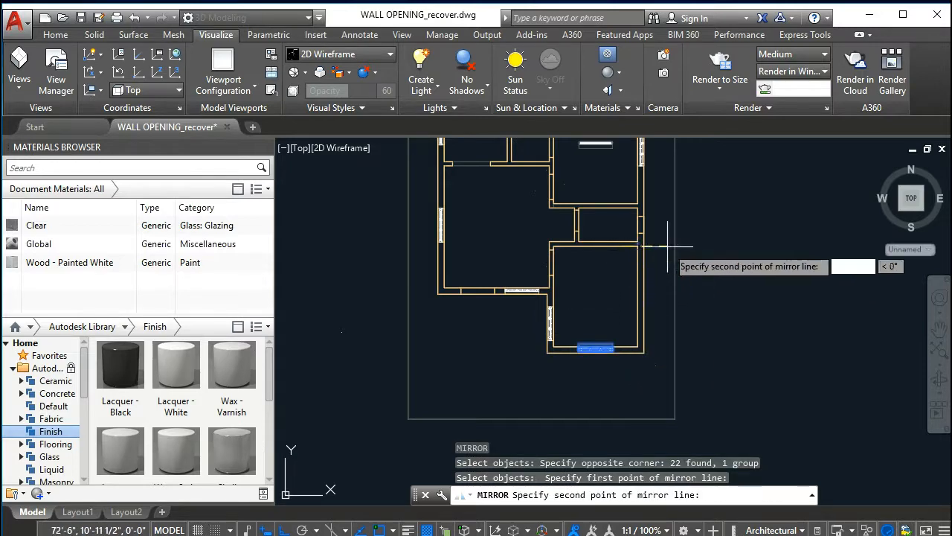
left_click(767, 253)
key("Return")
key("Escape")
Try to move the mirrored window straight back towards the large back room's rear-wall opening, and undo the move
scroll(637, 272, "up", 5)
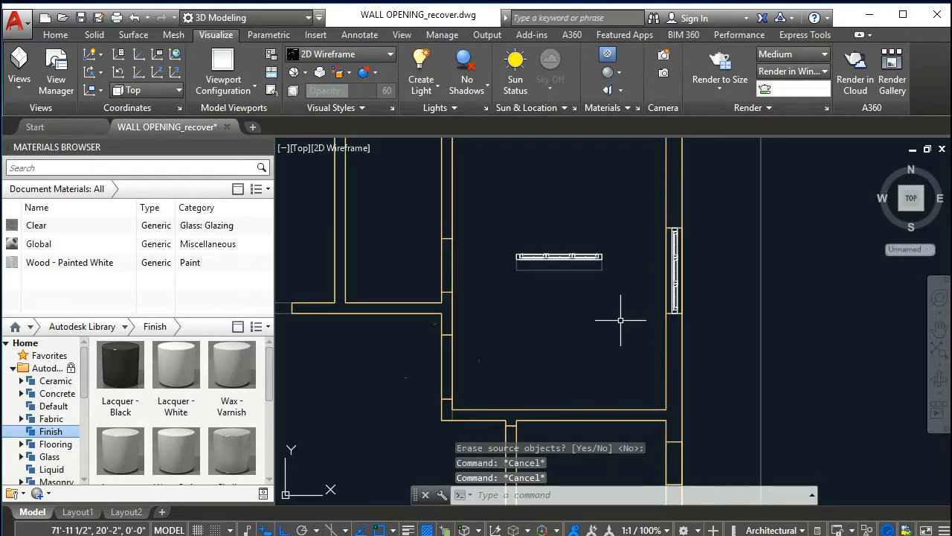
type("m")
key("Return")
left_click(608, 327)
left_click(541, 263)
middle_click_drag(570, 331, 507, 401)
key("Return")
left_click(756, 404)
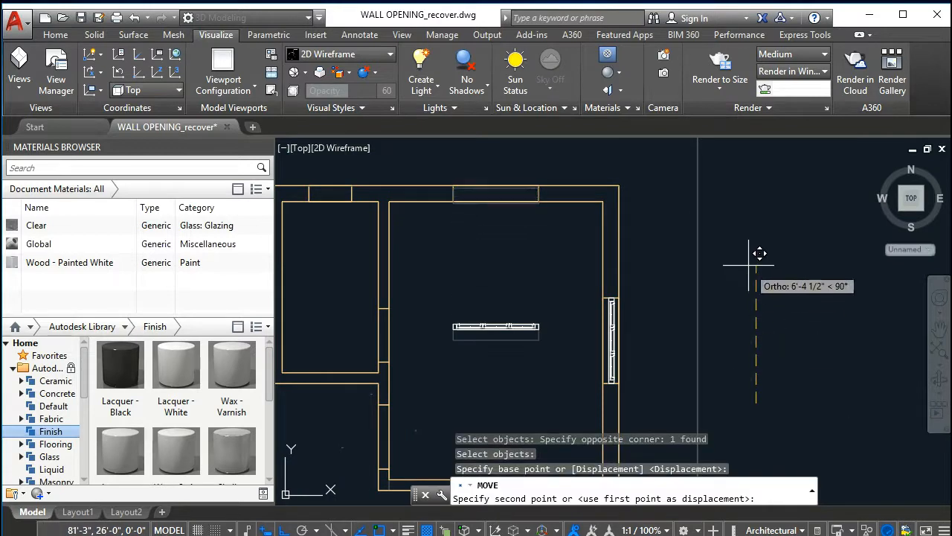
left_click(759, 252)
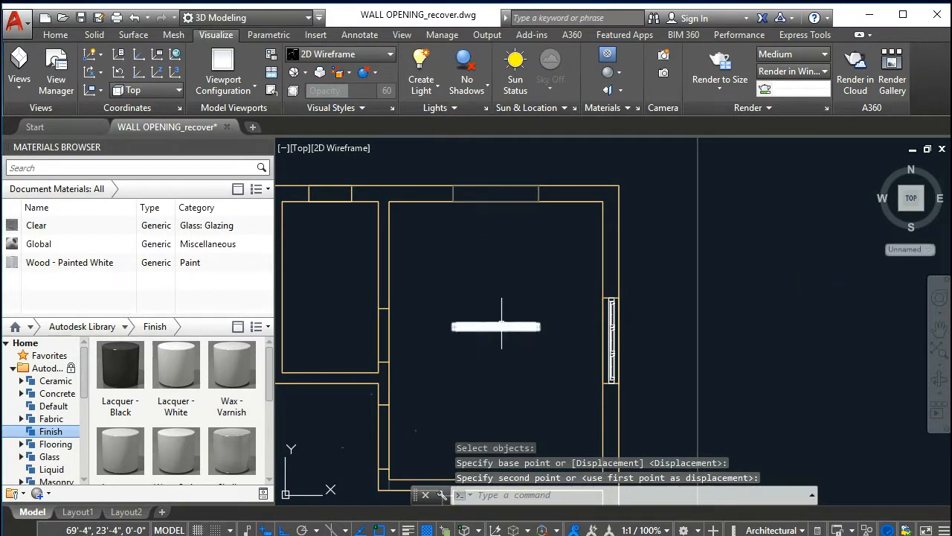
type("u")
key("Return")
Move the whole mirrored window group straight back into the rear-wall opening of the large back room
type("m")
key("Return")
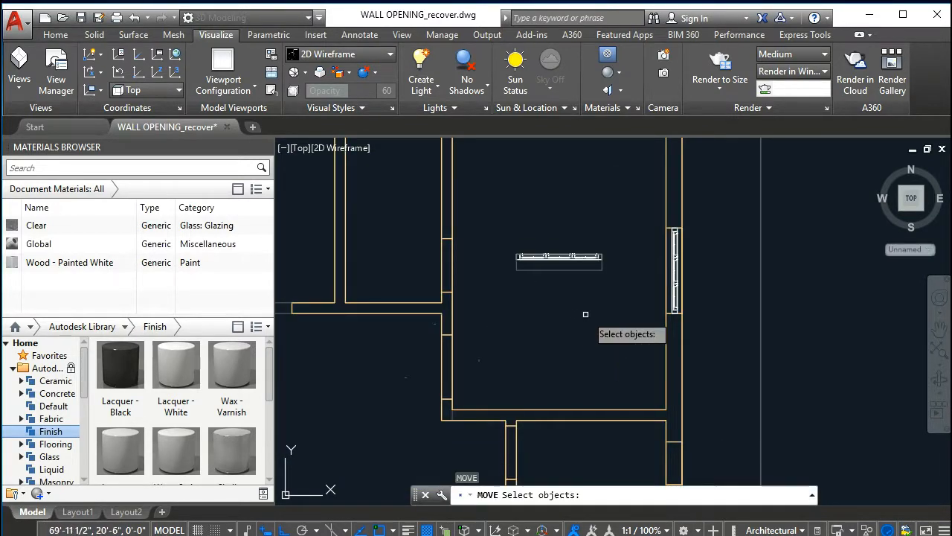
left_click(515, 231)
middle_click_drag(548, 313, 484, 399)
key("Return")
left_click(757, 357)
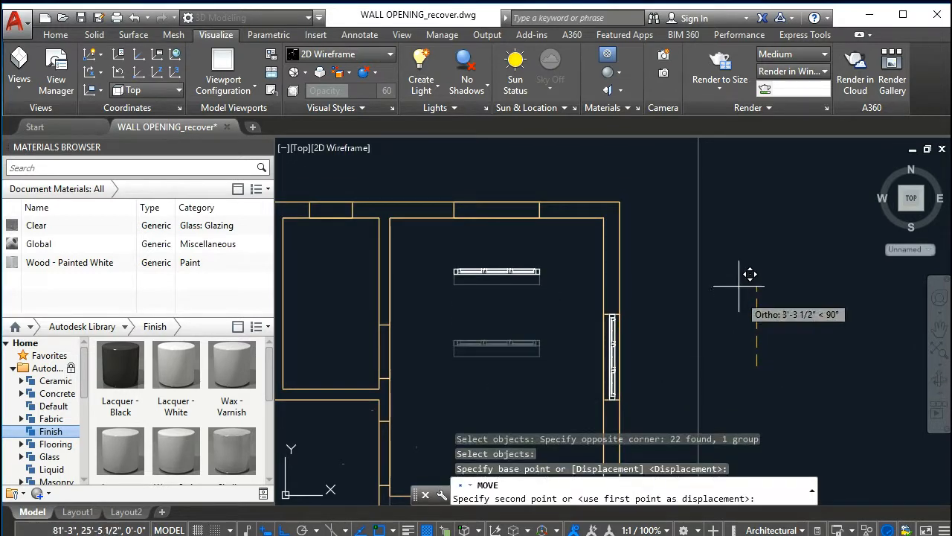
left_click(751, 220)
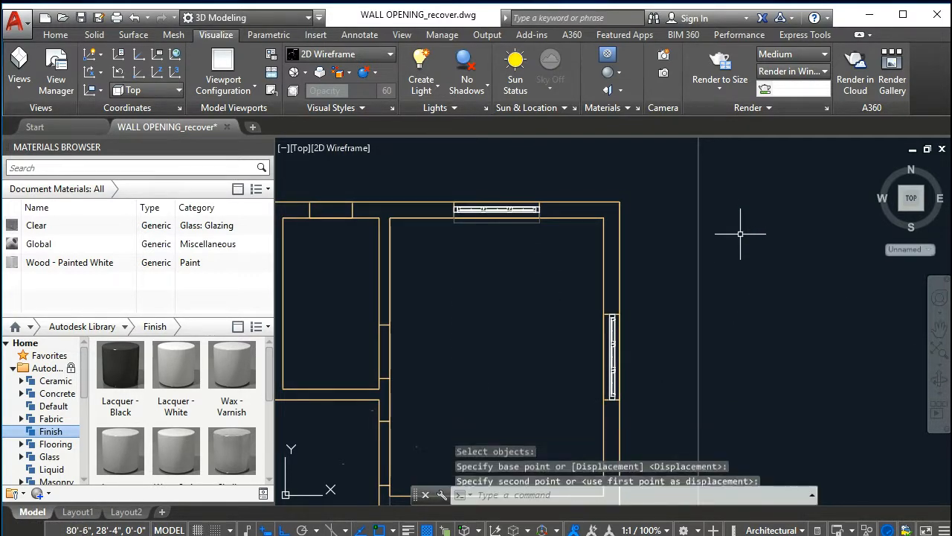
Apply the Shaded visual style and inspect the windows in the house's long side wall in 3D
left_click(346, 149)
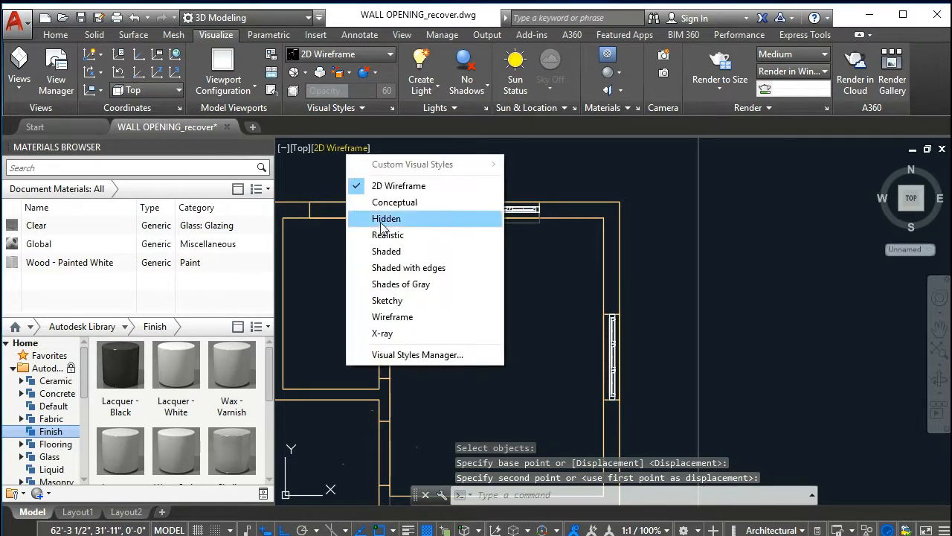
left_click(387, 246)
scroll(481, 346, "down", 2)
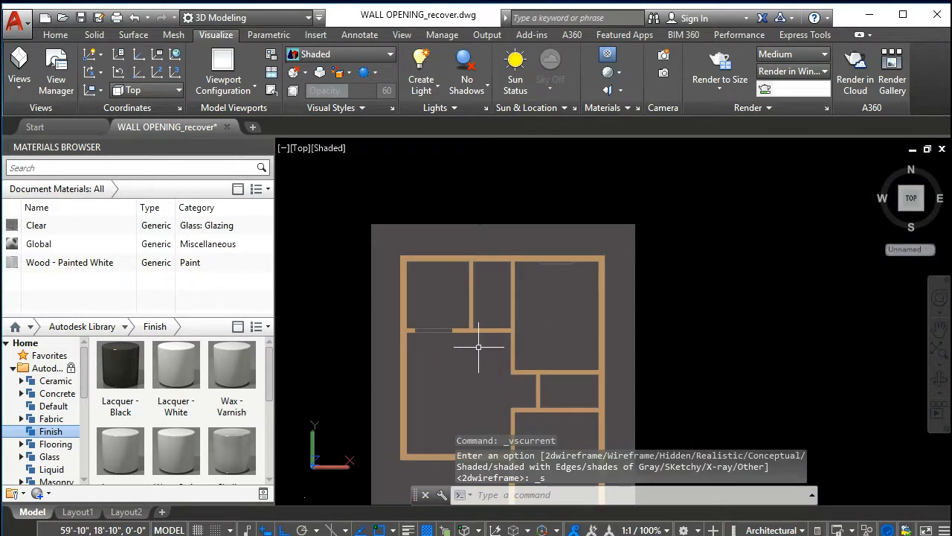
middle_click_drag(481, 347, 515, 328, "shift")
scroll(480, 395, "down", 4)
mouse_move(480, 396)
middle_mouse_down("shift")
mouse_move(535, 385)
mouse_move(565, 323)
middle_mouse_up("shift")
scroll(506, 403, "up", 8)
scroll(502, 400, "up", 2)
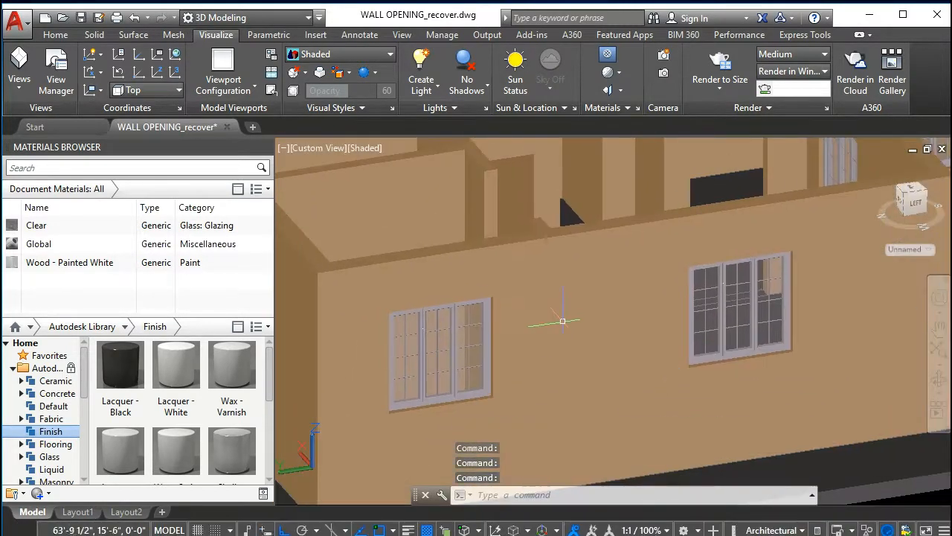
Examine the installed windows in the back, side and front walls from around the house
scroll(566, 322, "down", 5)
middle_click_drag(455, 370, 550, 356, "shift")
scroll(547, 350, "up", 2)
scroll(512, 346, "up", 3)
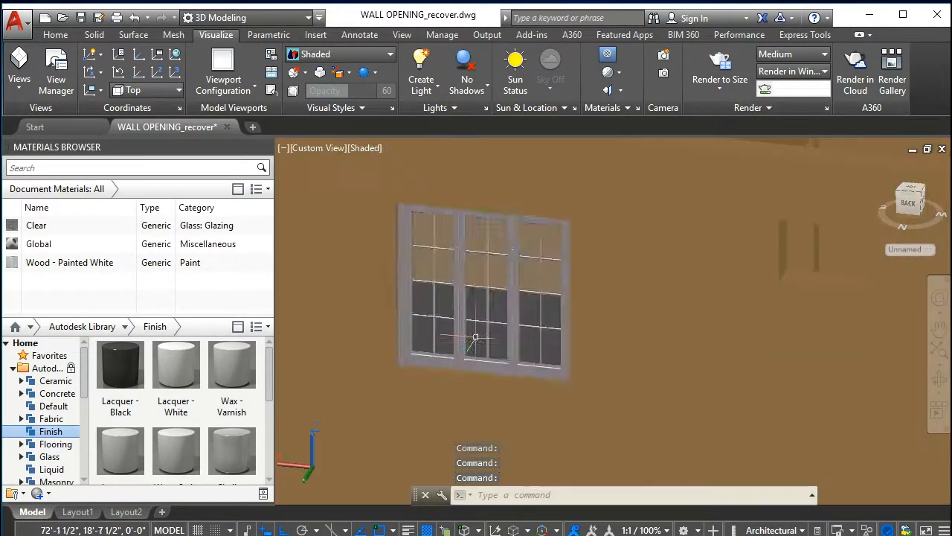
middle_click_drag(476, 332, 496, 347, "shift")
scroll(496, 347, "down", 5)
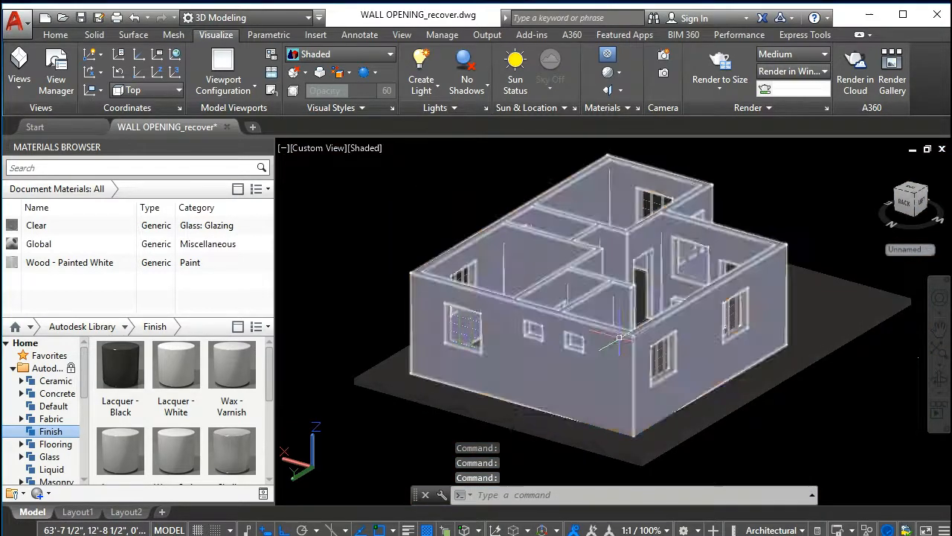
middle_click_drag(615, 341, 521, 331, "shift")
scroll(712, 346, "down", 2)
middle_click_drag(725, 342, 684, 336, "shift")
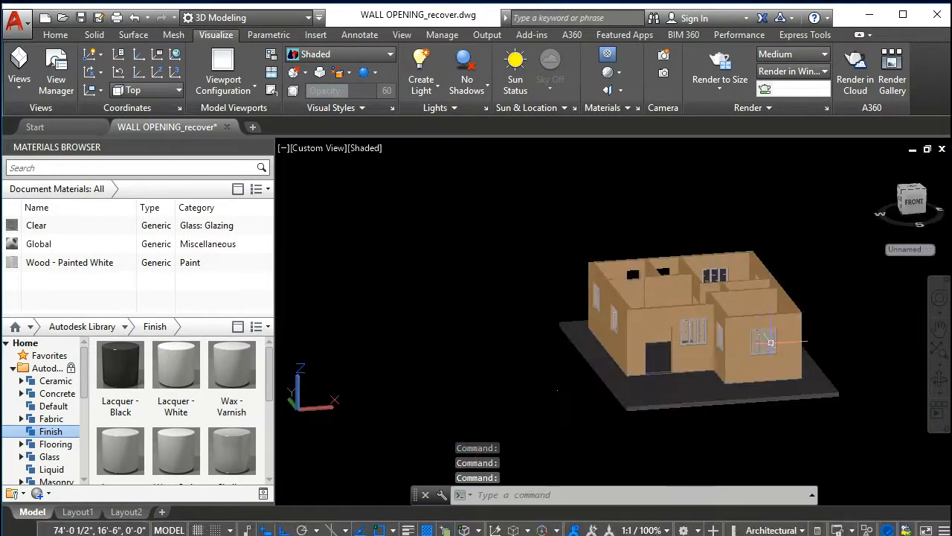
scroll(686, 336, "up", 5)
middle_click_drag(719, 375, 734, 349, "shift")
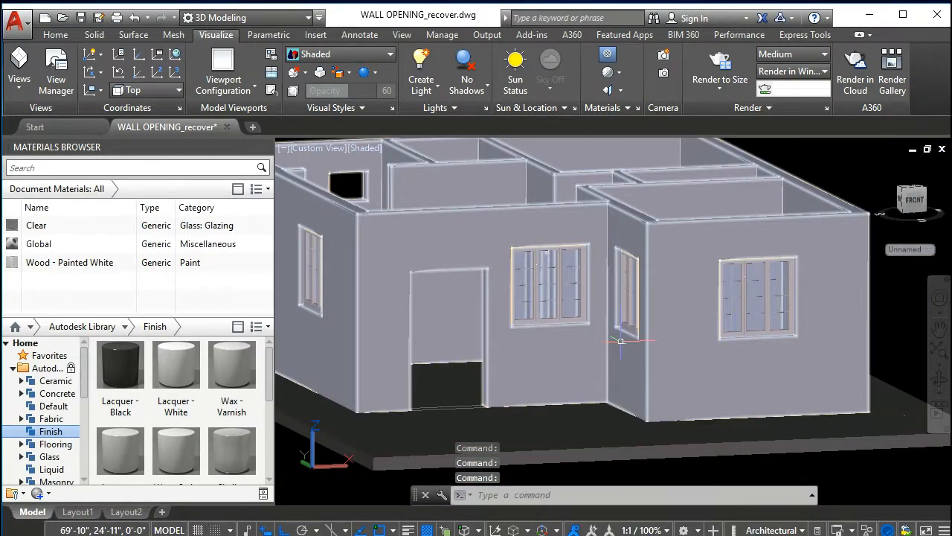
scroll(621, 341, "down", 4)
mouse_move(591, 366)
middle_mouse_down("shift")
mouse_move(601, 382)
mouse_move(594, 367)
middle_mouse_up("shift")
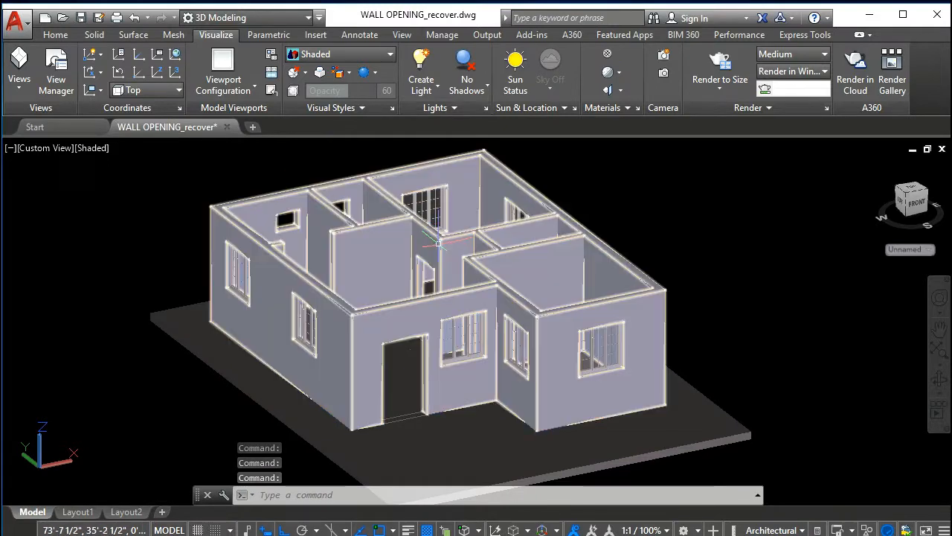
Set the viewport to Full Shadows and turn on the render environment with Sharp Highlights image-based lighting
left_click(469, 84)
left_click(495, 174)
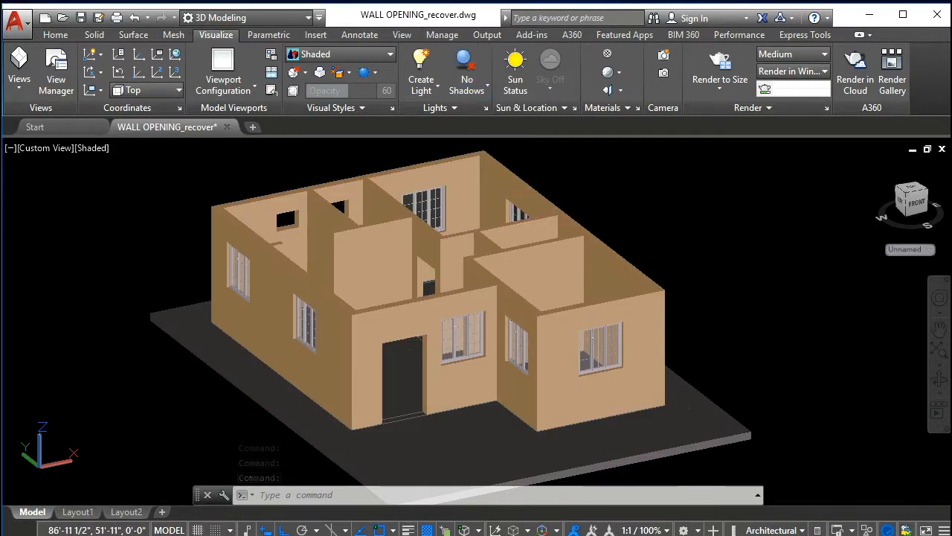
left_click(799, 107)
left_click(758, 131)
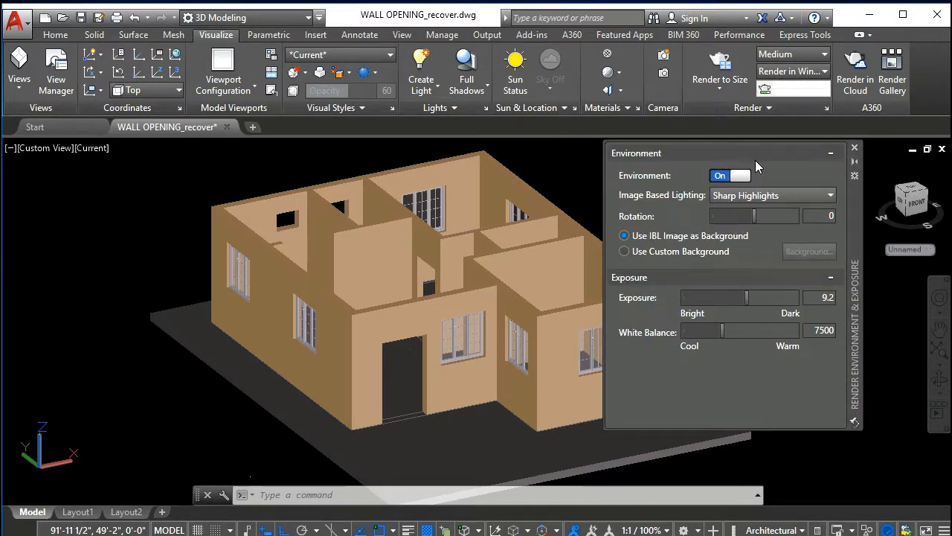
left_click(855, 148)
Render the house's front exterior with its windows and bring the finished render window forward
left_click(721, 63)
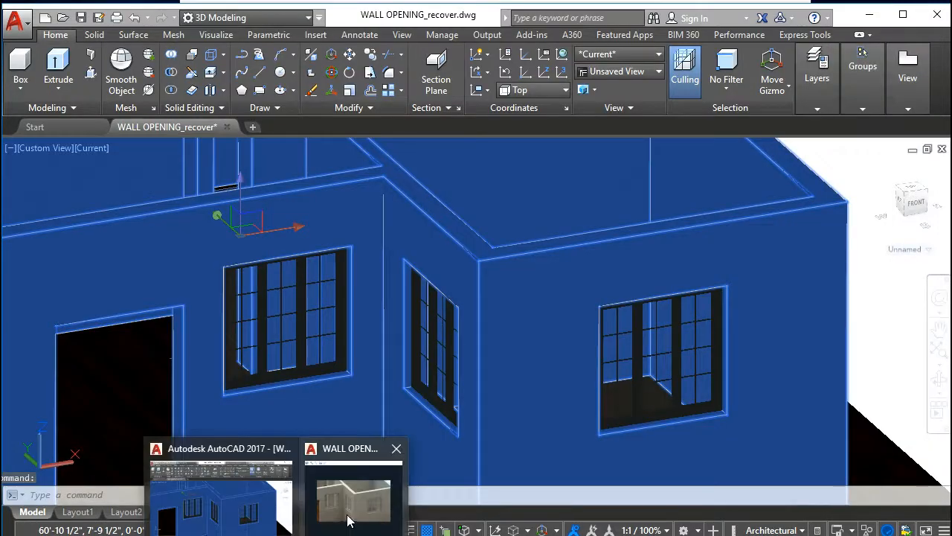
left_click(347, 515)
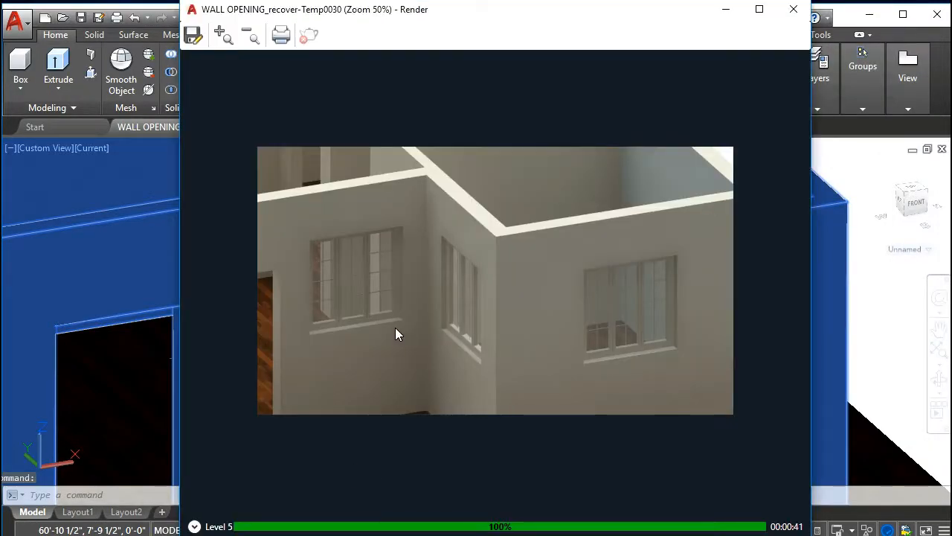